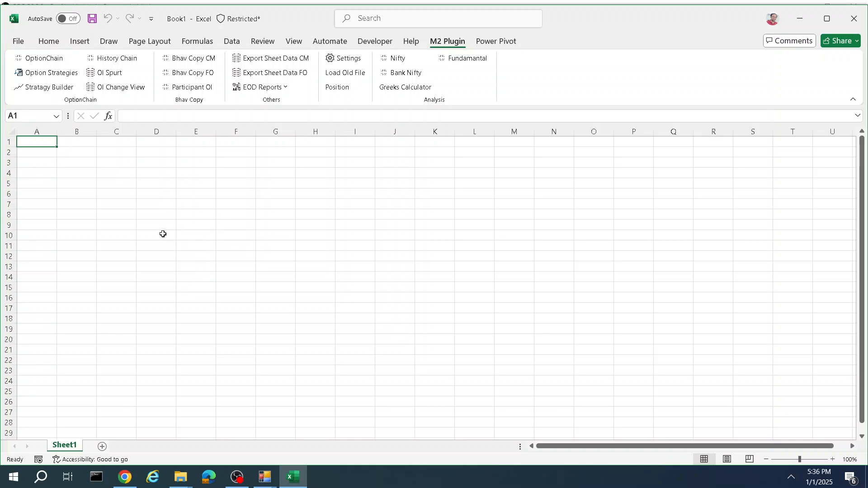
Step: Generate a NIFTY option chain on NSE with the Thursday January expiry date selected
{"action": "left_click", "coordinate": [45, 59]}
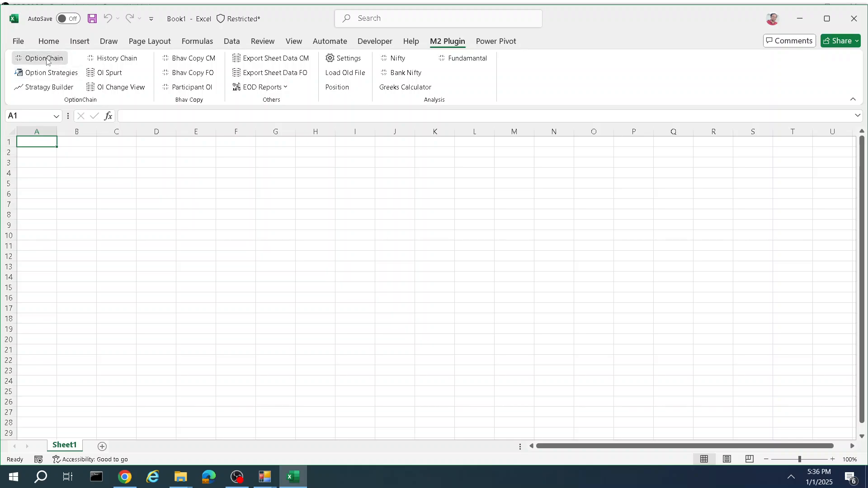
{"action": "left_click", "coordinate": [188, 69]}
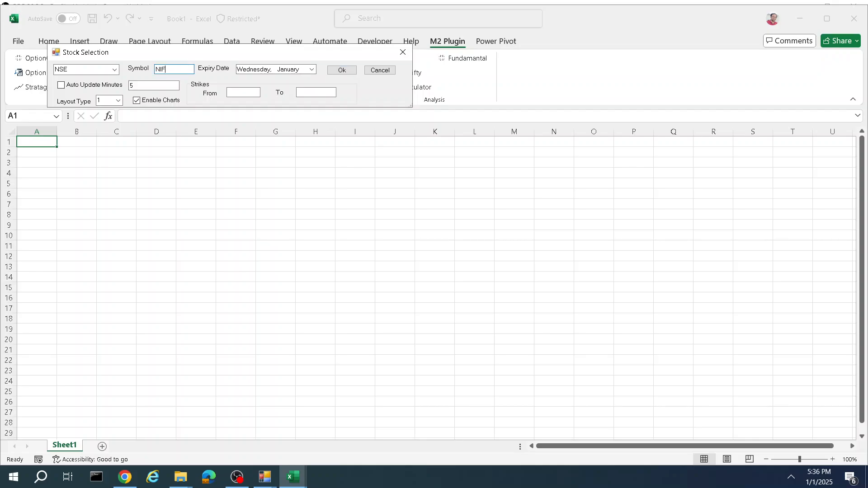
{"action": "left_click", "coordinate": [312, 69]}
{"action": "left_click", "coordinate": [312, 108]}
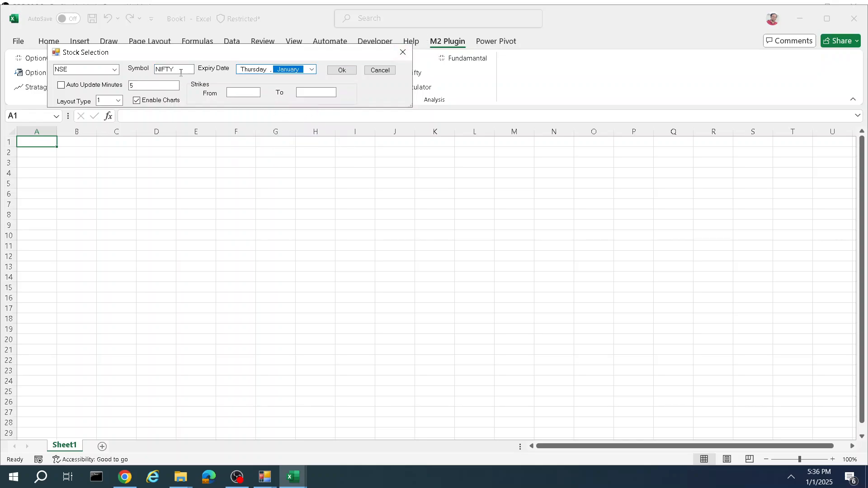
{"action": "left_click", "coordinate": [115, 71]}
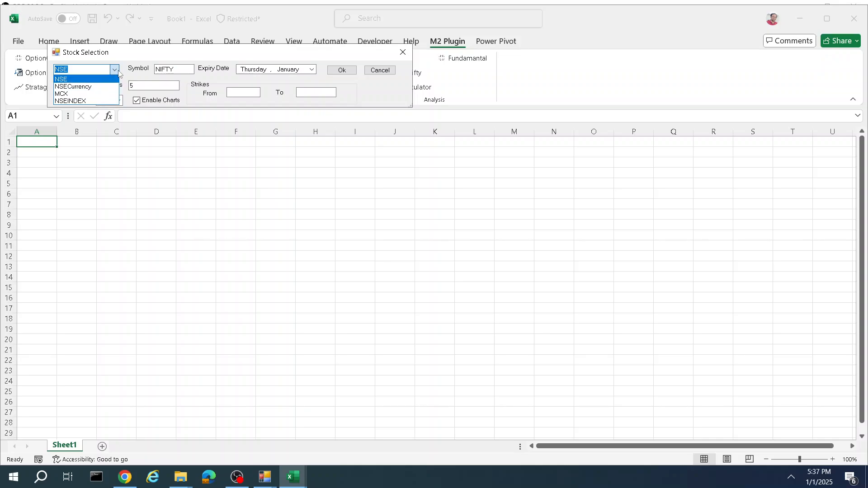
{"action": "left_click", "coordinate": [140, 57]}
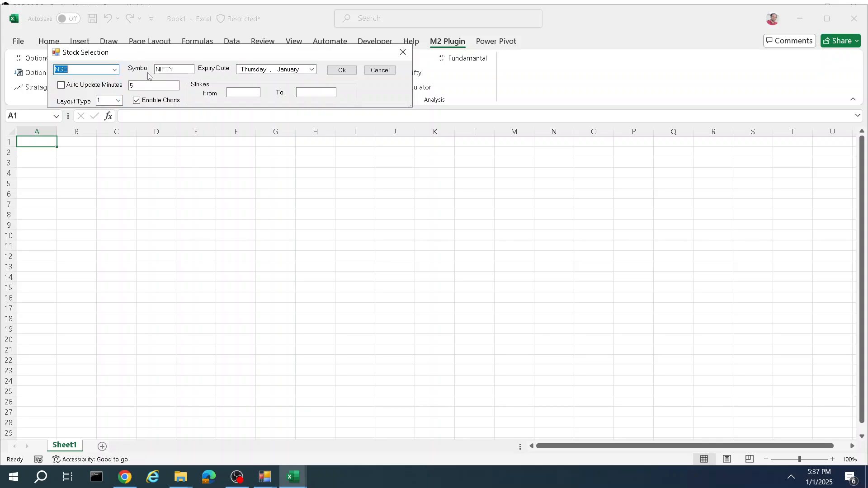
{"action": "left_click", "coordinate": [339, 76]}
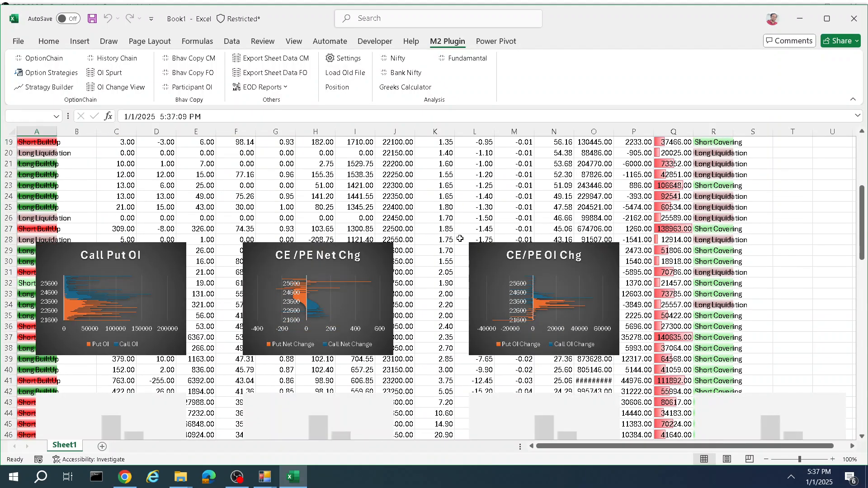
Step: Scroll through the generated option chain sheet and its charts
{"action": "scroll", "coordinate": [353, 227], "scroll_direction": "down", "scroll_amount": 9}
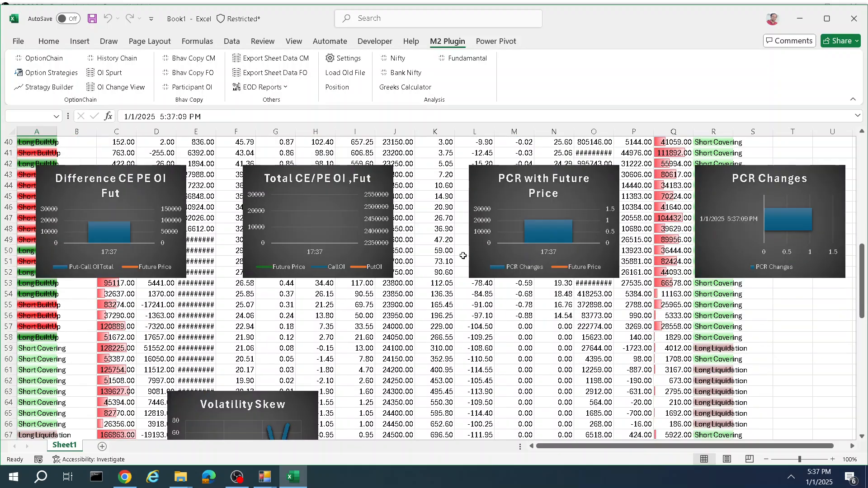
{"action": "scroll", "coordinate": [362, 262], "scroll_direction": "up", "scroll_amount": 9}
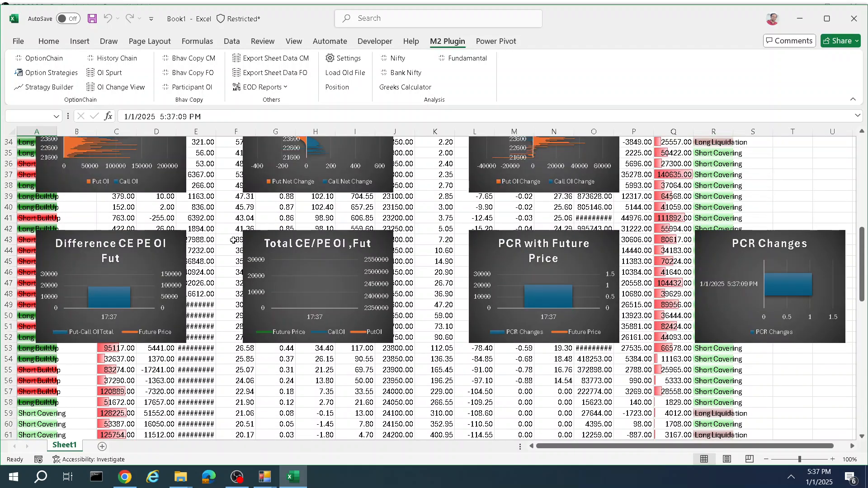
{"action": "scroll", "coordinate": [335, 262], "scroll_direction": "up", "scroll_amount": 7}
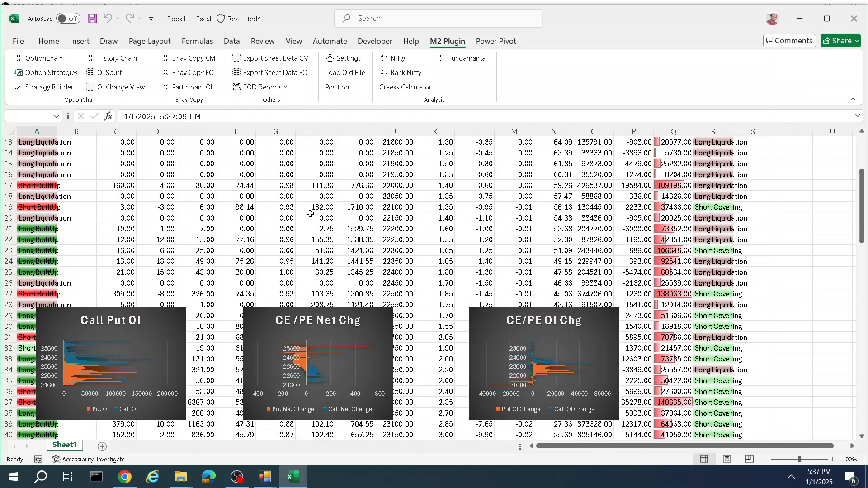
{"action": "scroll", "coordinate": [379, 202], "scroll_direction": "down", "scroll_amount": 5}
{"action": "scroll", "coordinate": [350, 219], "scroll_direction": "up", "scroll_amount": 5}
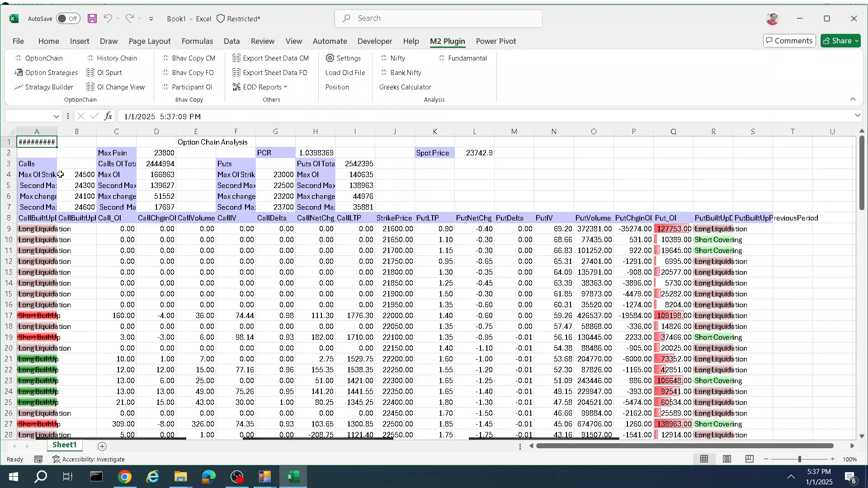
Step: Inspect the summary figures for max OI strikes, max change strikes, PCR and max pain
{"action": "left_click", "coordinate": [38, 176]}
{"action": "mouse_move", "coordinate": [58, 176]}
{"action": "left_mouse_down"}
{"action": "mouse_move", "coordinate": [87, 175]}
{"action": "mouse_move", "coordinate": [70, 177]}
{"action": "left_mouse_up"}
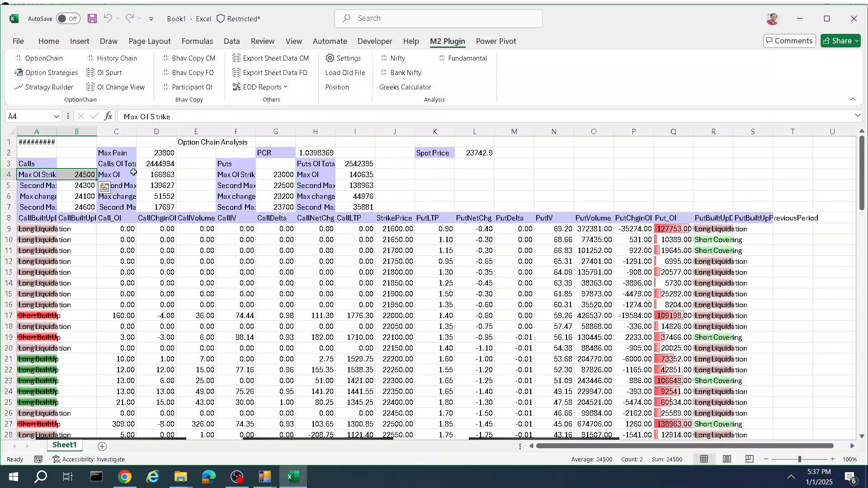
{"action": "left_click", "coordinate": [153, 176]}
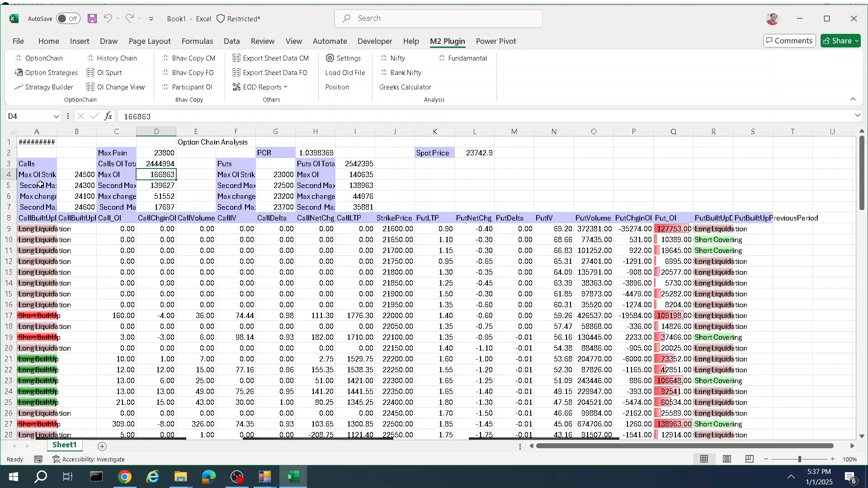
{"action": "left_click_drag", "start_coordinate": [72, 185], "coordinate": [81, 211]}
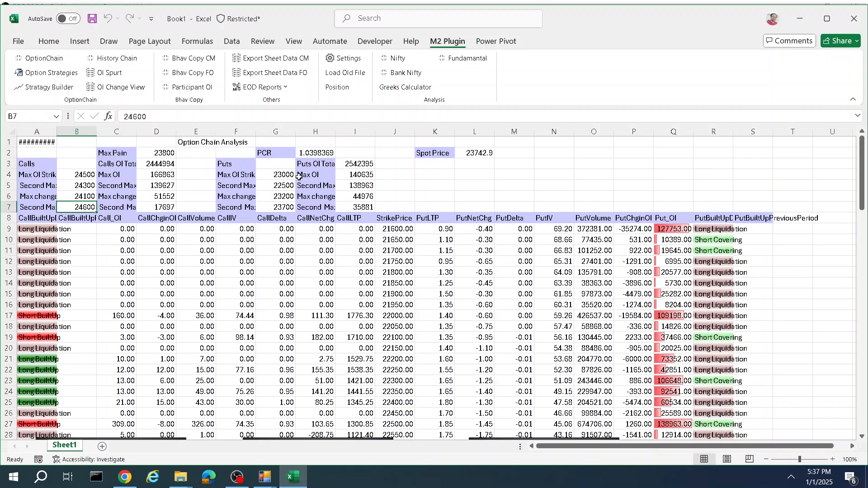
{"action": "left_click", "coordinate": [264, 175]}
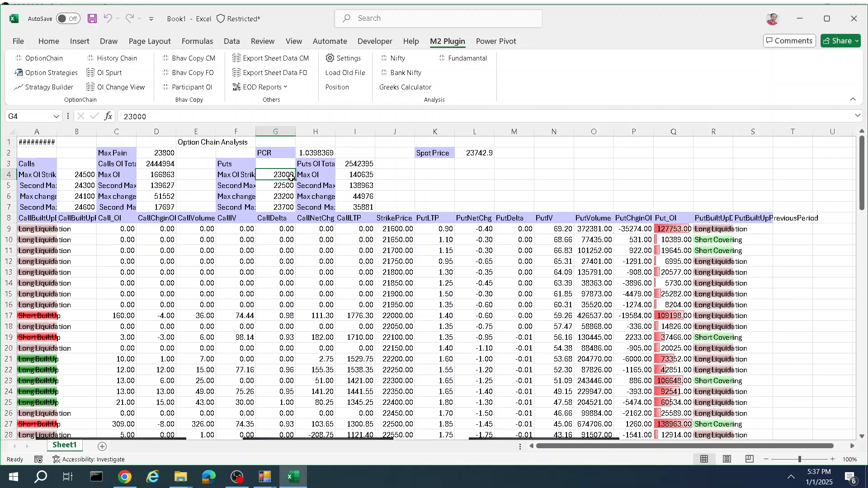
{"action": "left_click", "coordinate": [266, 189]}
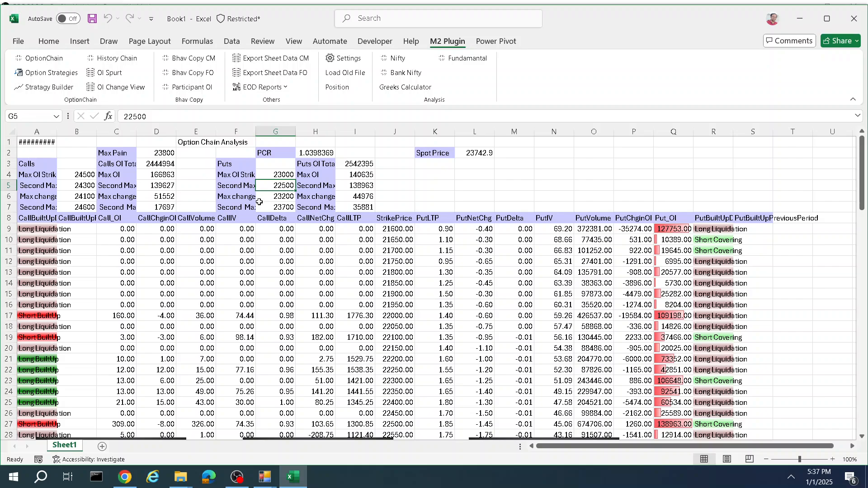
{"action": "left_click", "coordinate": [260, 200]}
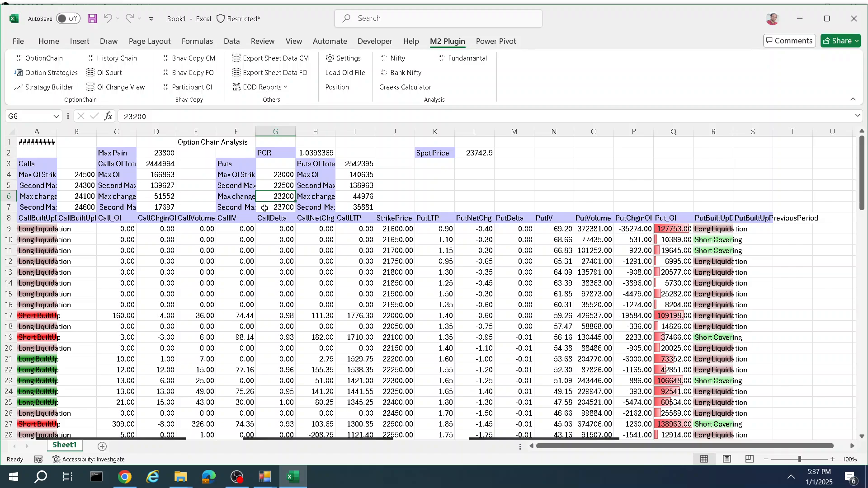
{"action": "left_click", "coordinate": [264, 208]}
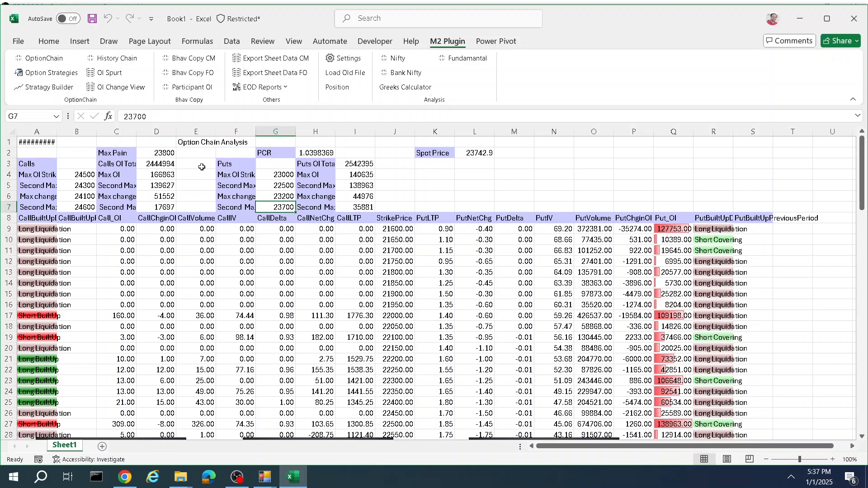
{"action": "left_click", "coordinate": [312, 153]}
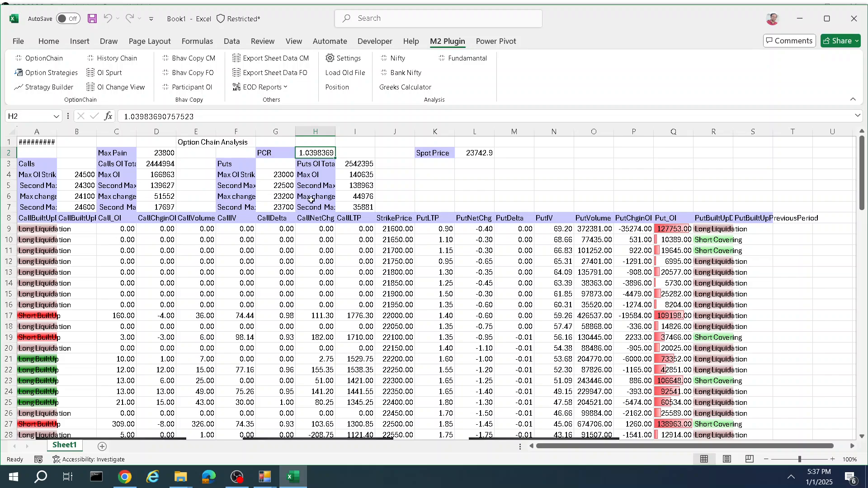
{"action": "left_click", "coordinate": [149, 151]}
{"action": "left_click_drag", "start_coordinate": [150, 152], "coordinate": [172, 155]}
Step: Temporarily enlarge the Volatility Skew chart and shrink it back to its original size
{"action": "scroll", "coordinate": [248, 311], "scroll_direction": "down", "scroll_amount": 18}
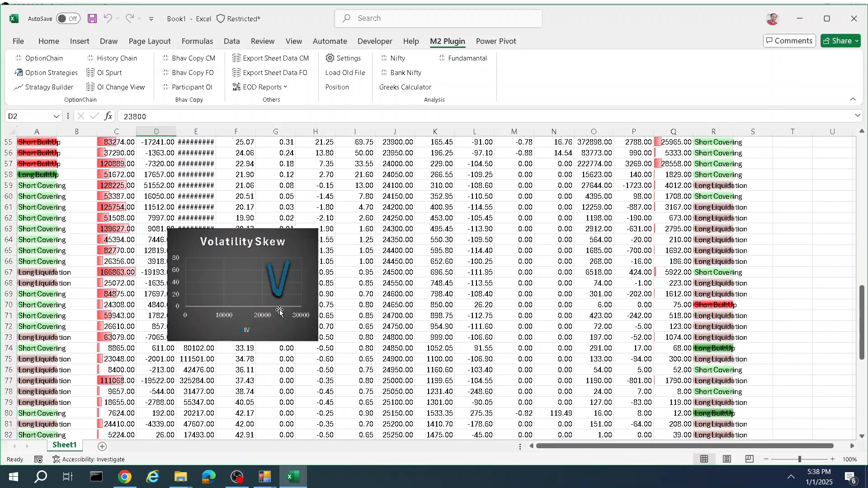
{"action": "left_click", "coordinate": [307, 287]}
{"action": "left_click_drag", "start_coordinate": [313, 340], "coordinate": [554, 445]}
{"action": "scroll", "coordinate": [544, 296], "scroll_direction": "down", "scroll_amount": 2}
{"action": "scroll", "coordinate": [544, 297], "scroll_direction": "down", "scroll_amount": 1}
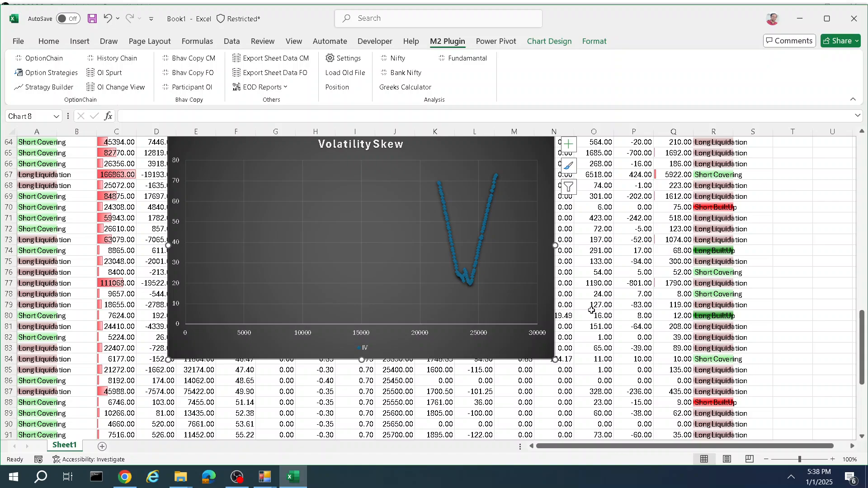
{"action": "left_click_drag", "start_coordinate": [555, 359], "coordinate": [301, 250]}
Step: Examine the strike rows around 23800 and the charts around them
{"action": "scroll", "coordinate": [471, 274], "scroll_direction": "up", "scroll_amount": 3}
{"action": "scroll", "coordinate": [472, 275], "scroll_direction": "up", "scroll_amount": 18}
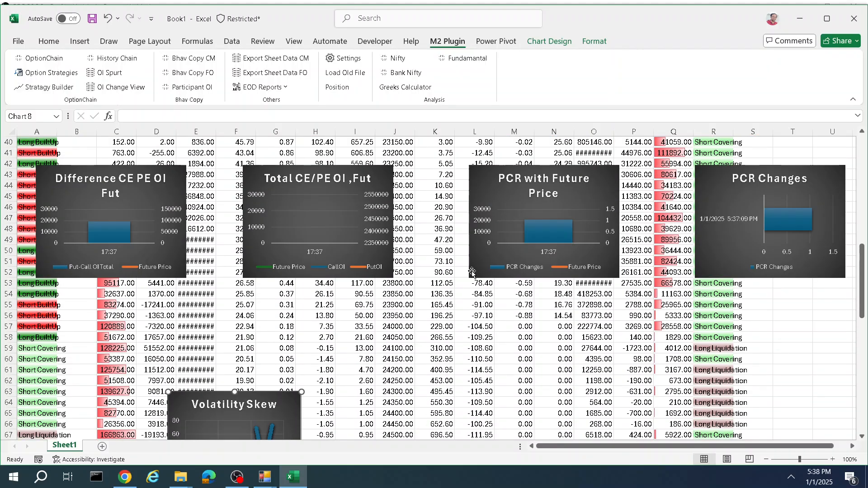
{"action": "scroll", "coordinate": [494, 229], "scroll_direction": "down", "scroll_amount": 11}
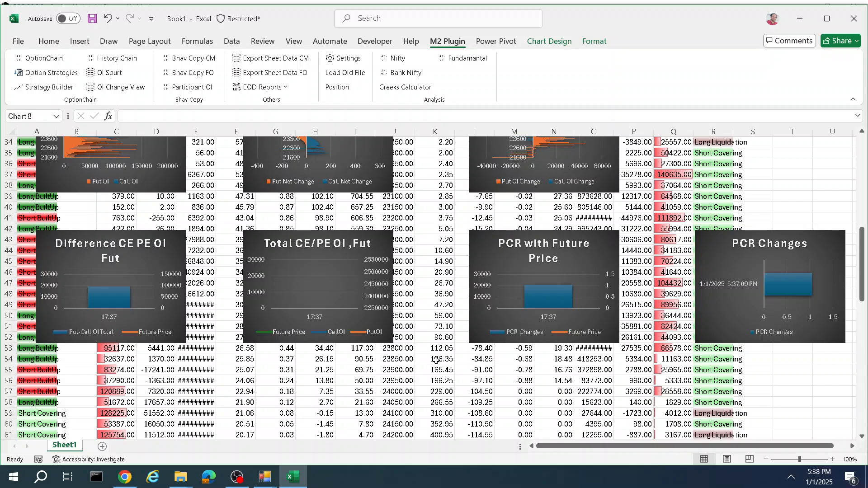
{"action": "left_click_drag", "start_coordinate": [392, 349], "coordinate": [530, 348]}
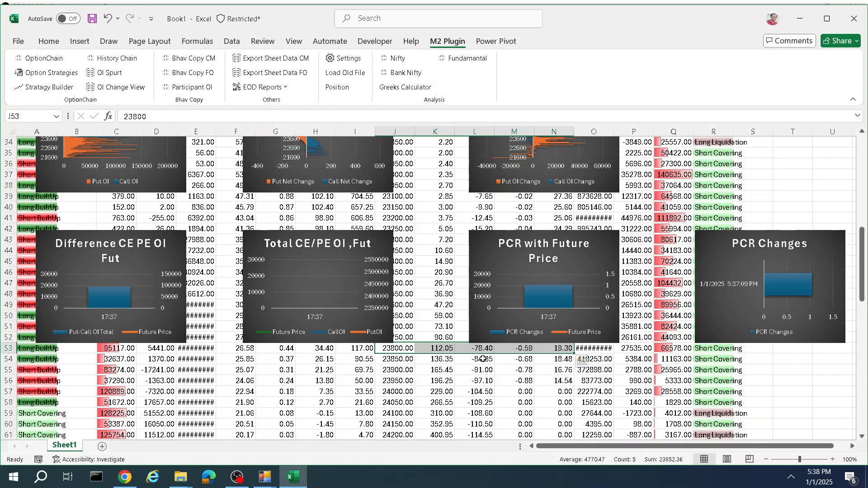
{"action": "left_click", "coordinate": [522, 358]}
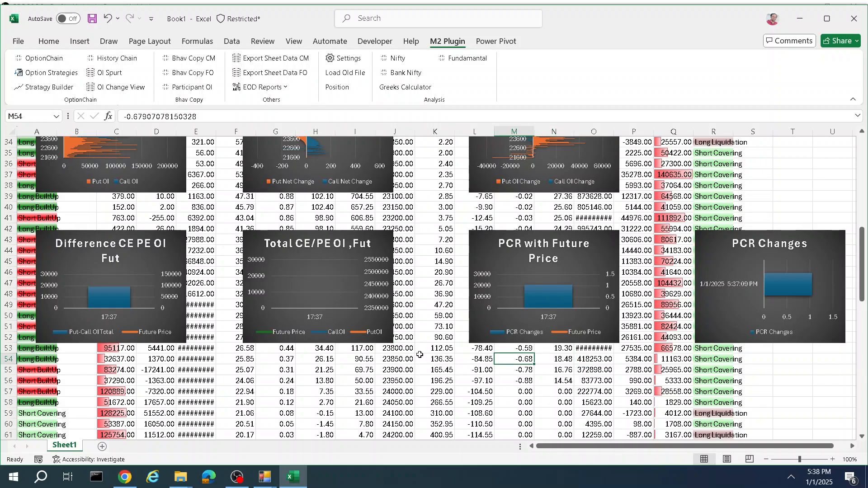
{"action": "left_click", "coordinate": [287, 348]}
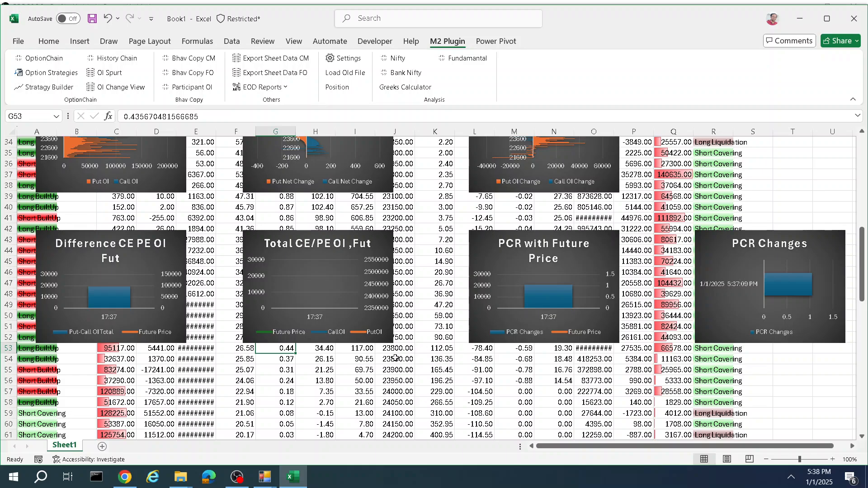
{"action": "scroll", "coordinate": [574, 378], "scroll_direction": "up", "scroll_amount": 10}
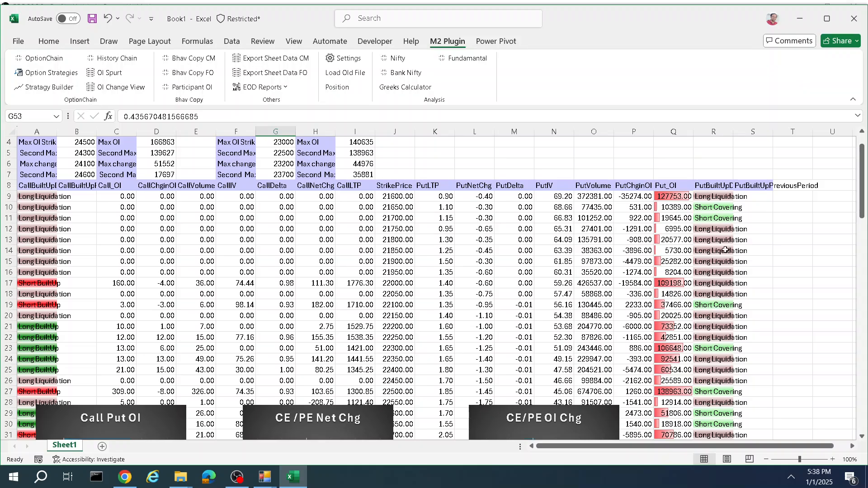
{"action": "scroll", "coordinate": [267, 301], "scroll_direction": "down", "scroll_amount": 11}
{"action": "scroll", "coordinate": [130, 163], "scroll_direction": "up", "scroll_amount": 5}
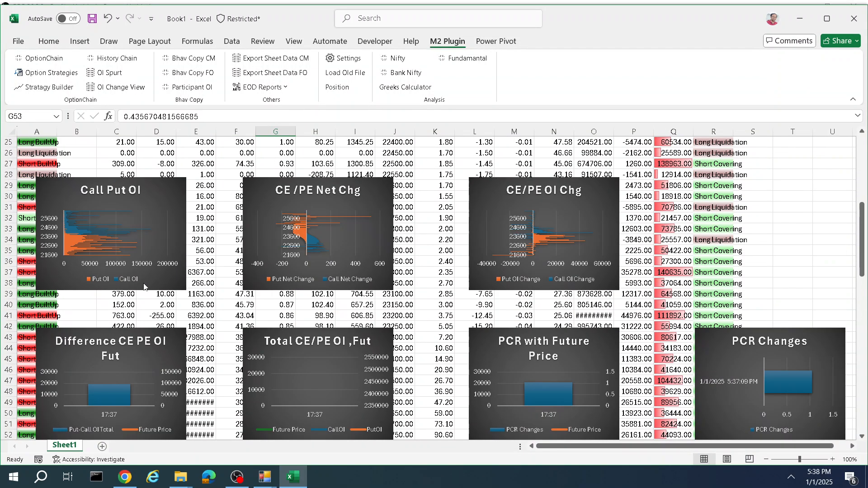
{"action": "scroll", "coordinate": [209, 180], "scroll_direction": "up", "scroll_amount": 7}
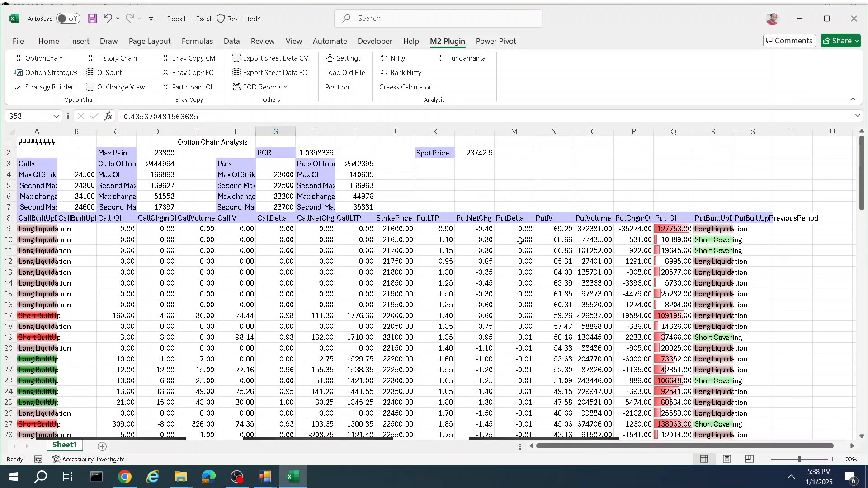
{"action": "scroll", "coordinate": [405, 270], "scroll_direction": "down", "scroll_amount": 10}
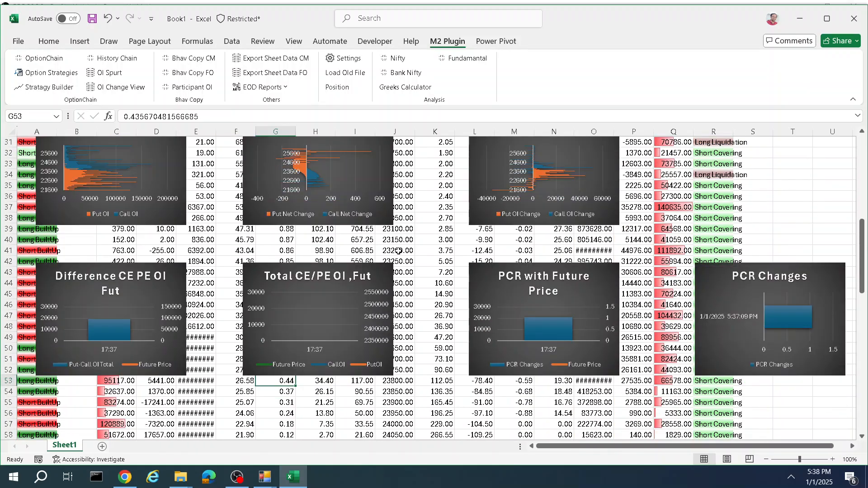
Step: Run Option Strategies for NIFTY with the 9 January 2025 expiry and widen the output table to show strike details
{"action": "left_click", "coordinate": [47, 74]}
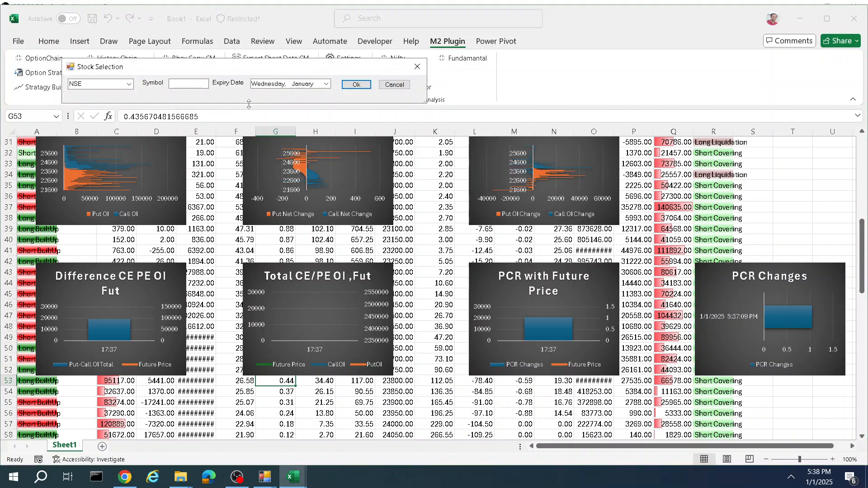
{"action": "left_click", "coordinate": [185, 84]}
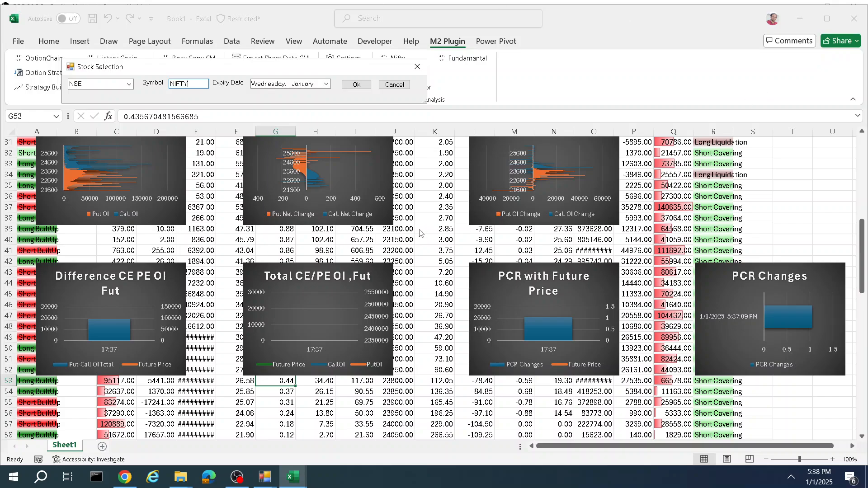
{"action": "left_click", "coordinate": [326, 83]}
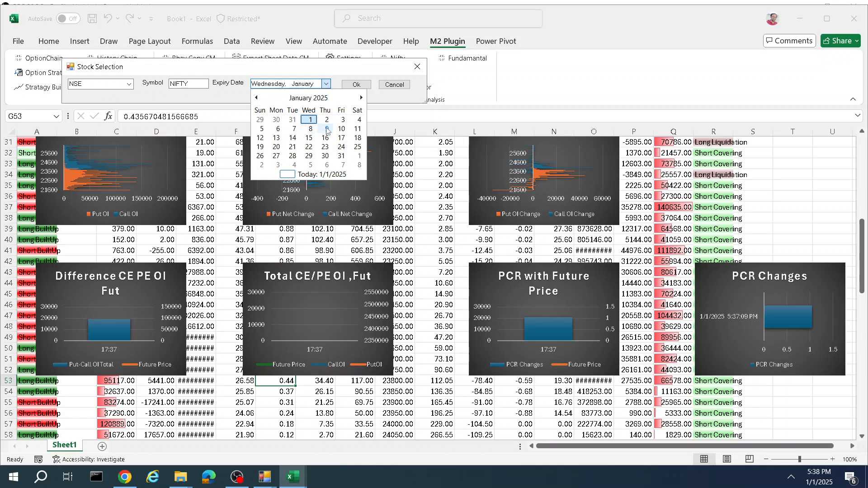
{"action": "left_click", "coordinate": [325, 131]}
{"action": "left_click", "coordinate": [357, 86]}
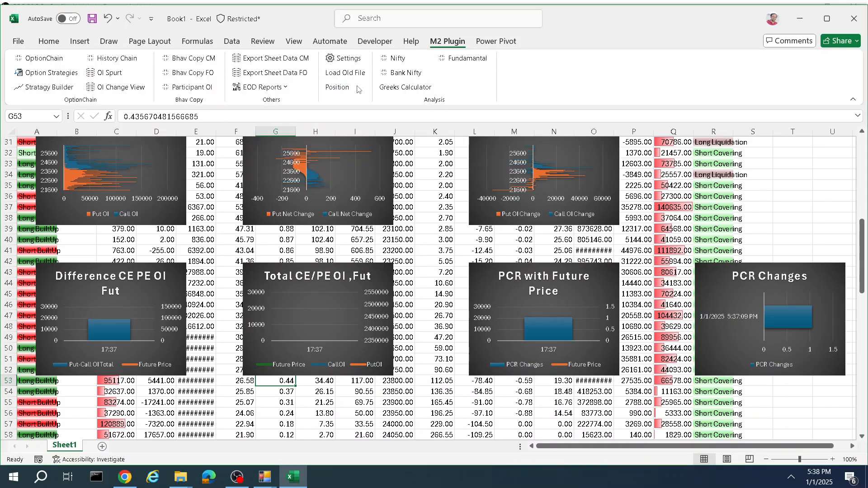
{"action": "left_click", "coordinate": [500, 81]}
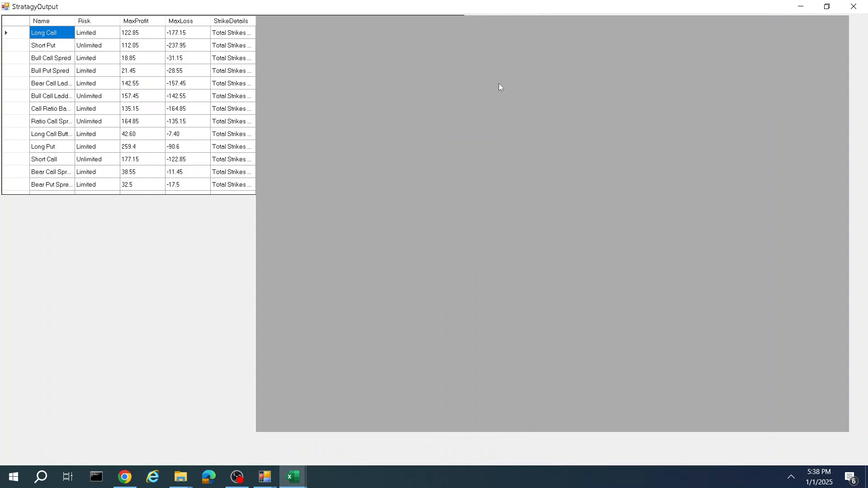
{"action": "left_click_drag", "start_coordinate": [256, 17], "coordinate": [850, 117]}
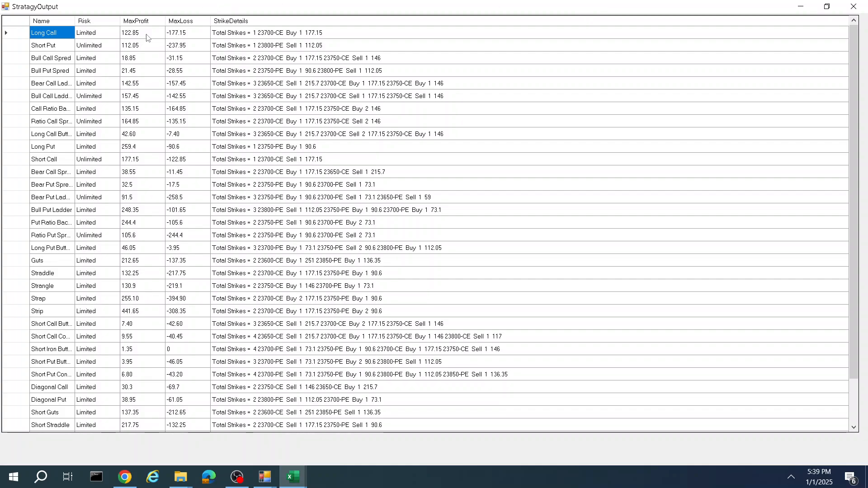
Step: Examine the strategy table's risk, max profit, max loss and strike details for the first rows
{"action": "scroll", "coordinate": [152, 106], "scroll_direction": "down", "scroll_amount": 2}
{"action": "scroll", "coordinate": [131, 132], "scroll_direction": "up", "scroll_amount": 2}
{"action": "left_click_drag", "start_coordinate": [135, 37], "coordinate": [272, 40]}
{"action": "left_click", "coordinate": [274, 39]}
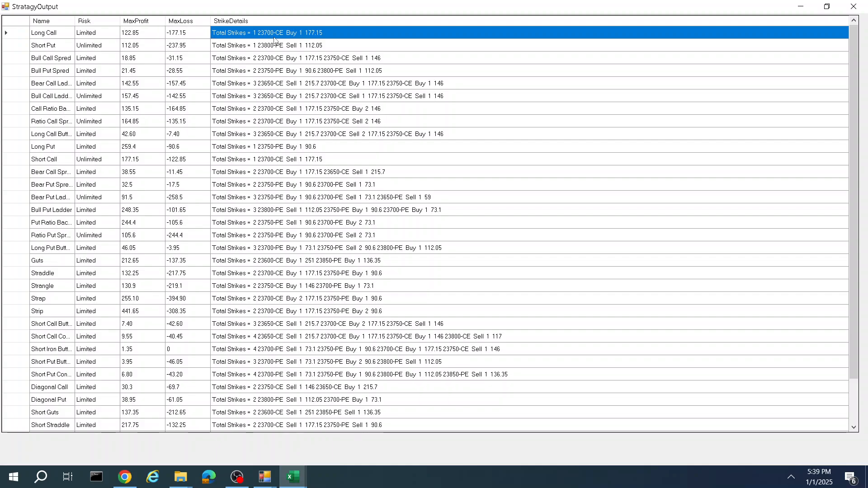
{"action": "left_click", "coordinate": [278, 41], "text": "shift"}
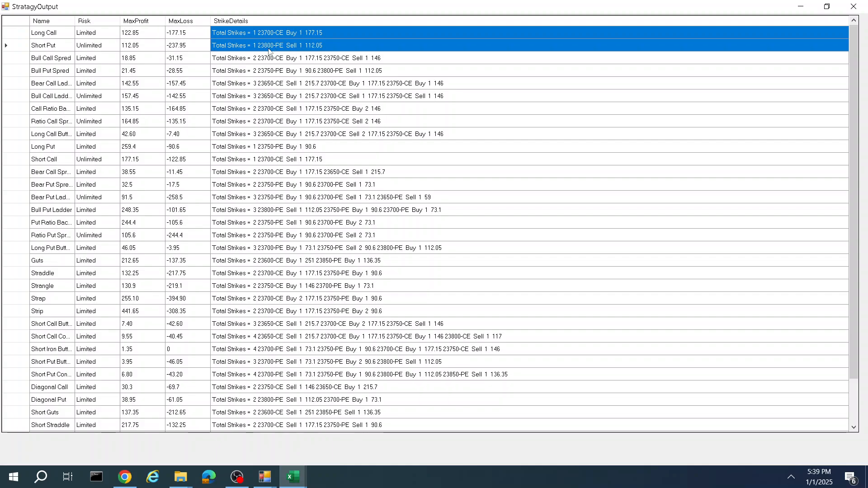
{"action": "left_click", "coordinate": [264, 50]}
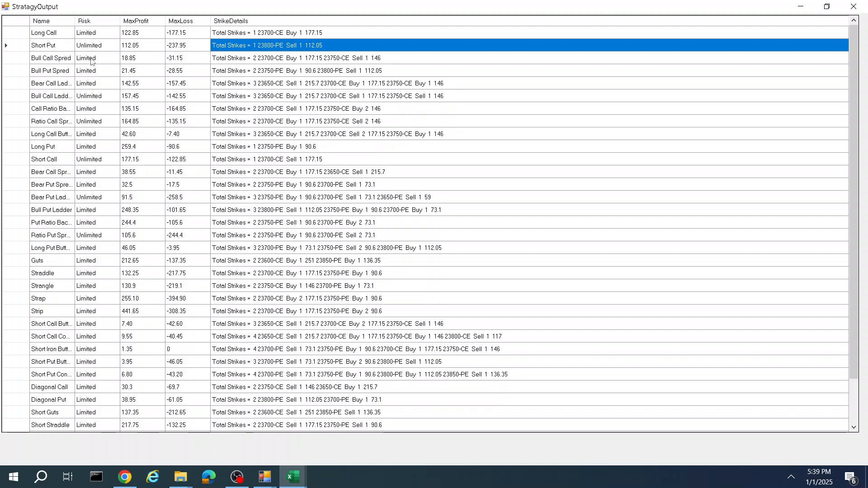
{"action": "left_click", "coordinate": [80, 47]}
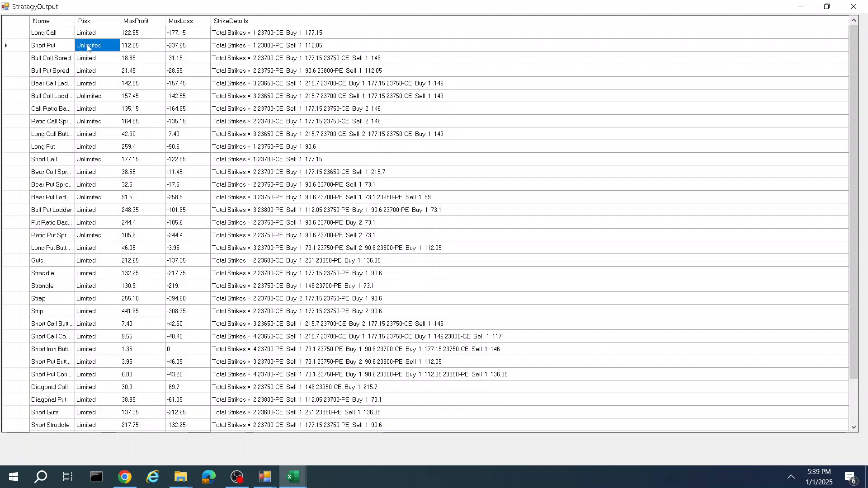
{"action": "left_click", "coordinate": [104, 33]}
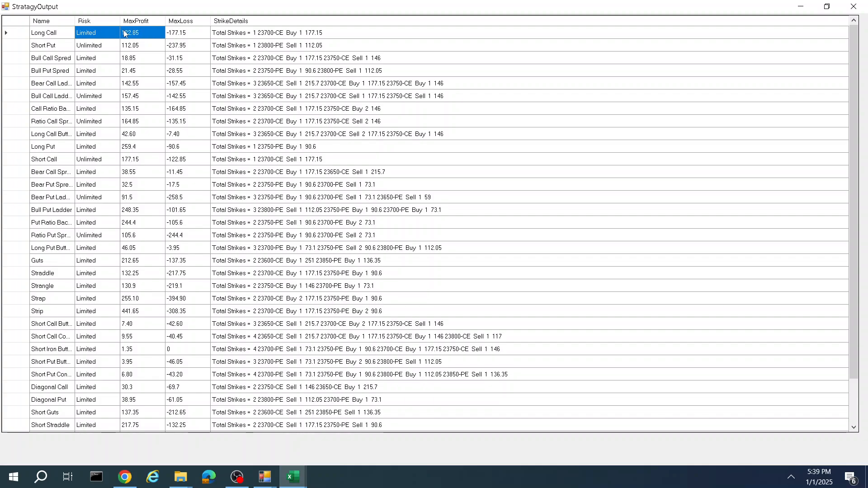
{"action": "left_click", "coordinate": [119, 33]}
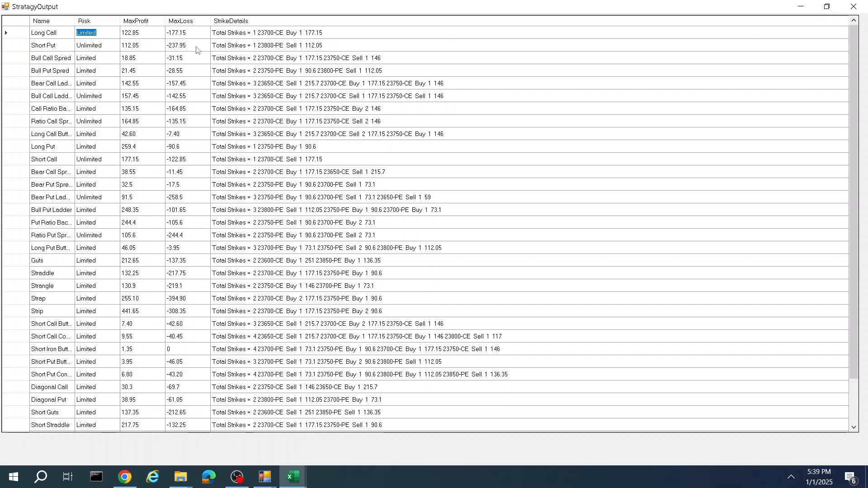
{"action": "left_click_drag", "start_coordinate": [197, 50], "coordinate": [199, 35]}
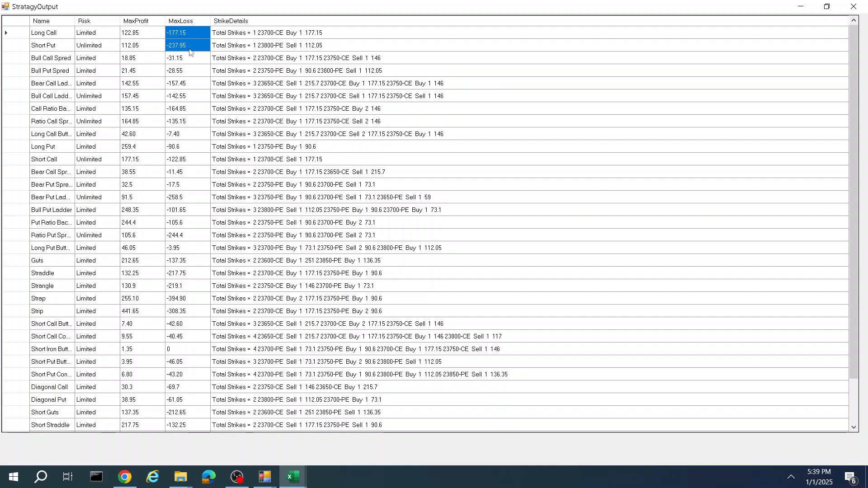
{"action": "left_click", "coordinate": [184, 49]}
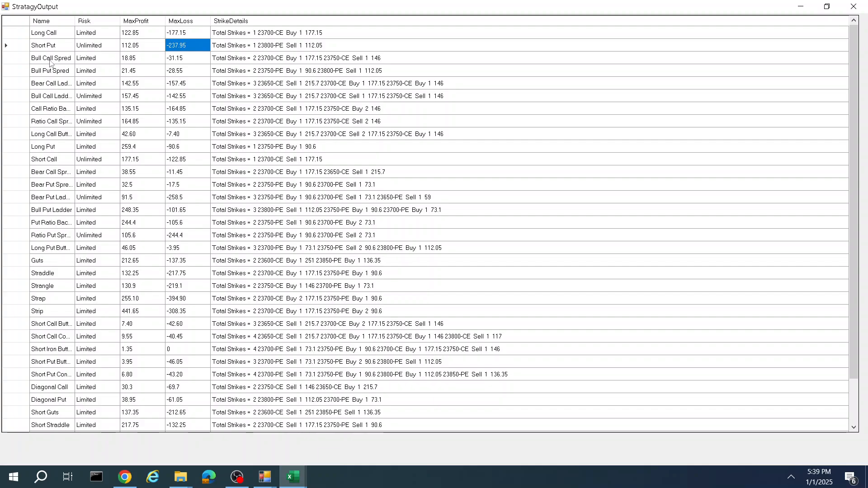
Step: Open the Bull Call Spread positions, review its payoff graph and strike-wise payoff values, and close it
{"action": "double_click", "coordinate": [10, 59]}
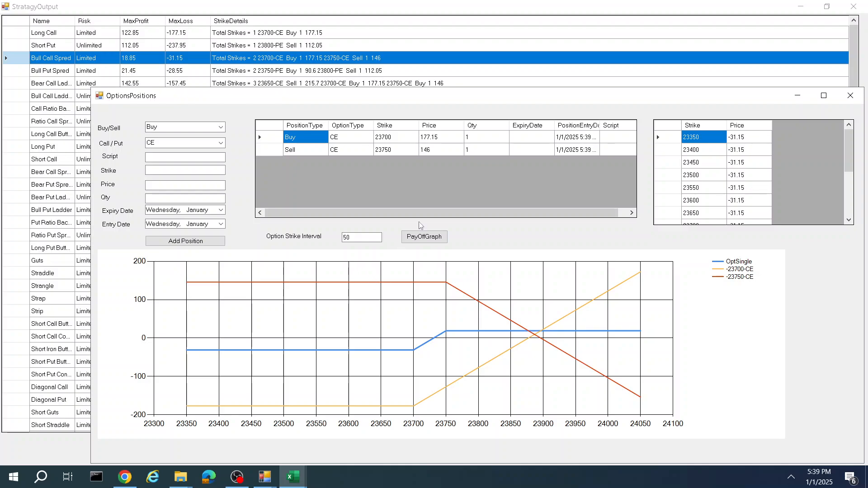
{"action": "left_click_drag", "start_coordinate": [436, 208], "coordinate": [633, 217]}
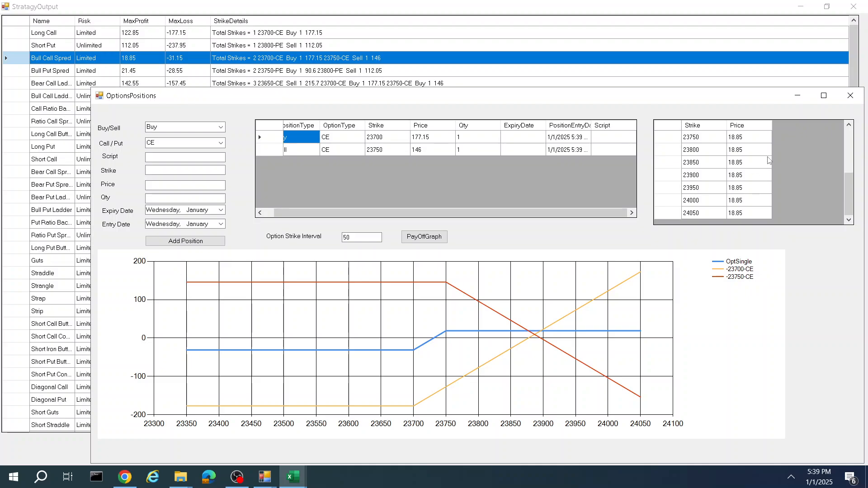
{"action": "scroll", "coordinate": [750, 199], "scroll_direction": "down", "scroll_amount": 1}
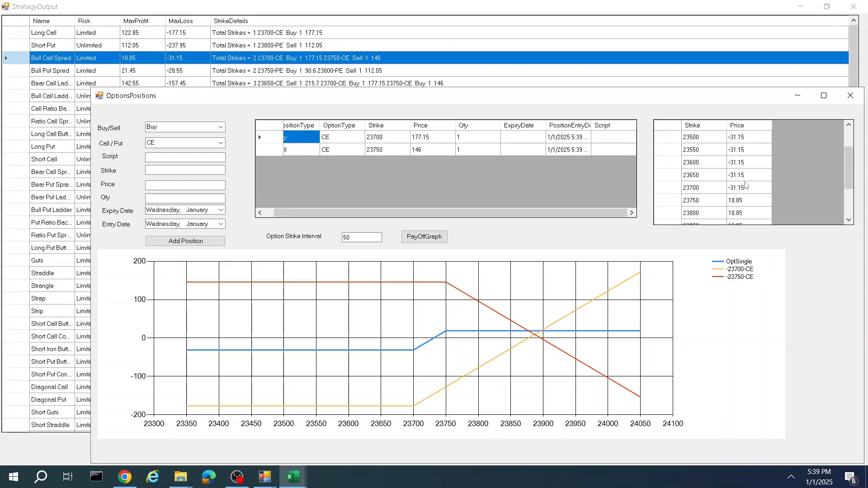
{"action": "left_click", "coordinate": [700, 202]}
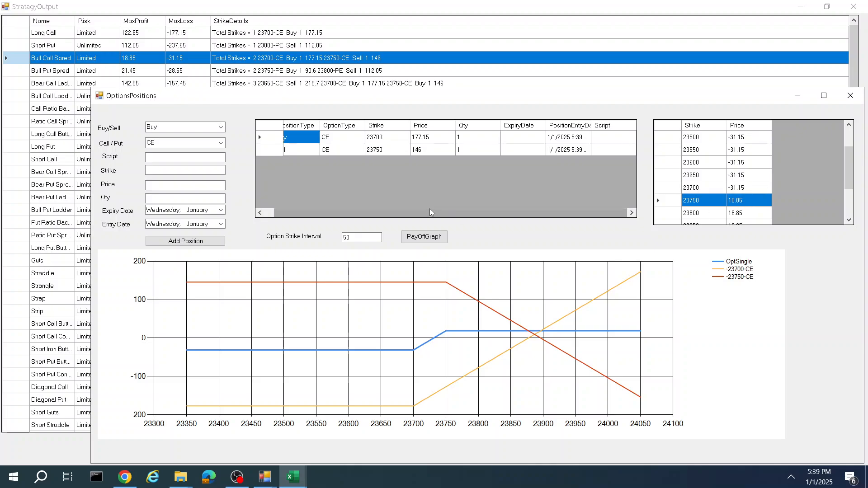
{"action": "left_click_drag", "start_coordinate": [402, 216], "coordinate": [393, 219]}
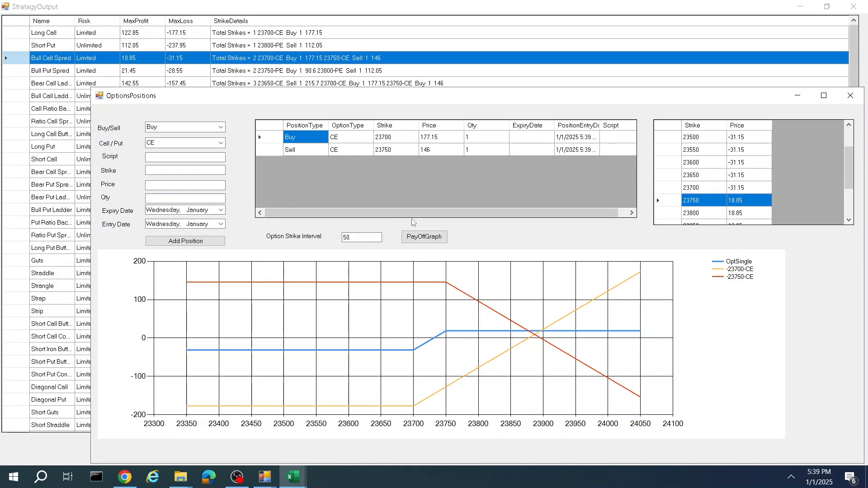
{"action": "left_click_drag", "start_coordinate": [519, 214], "coordinate": [568, 220]}
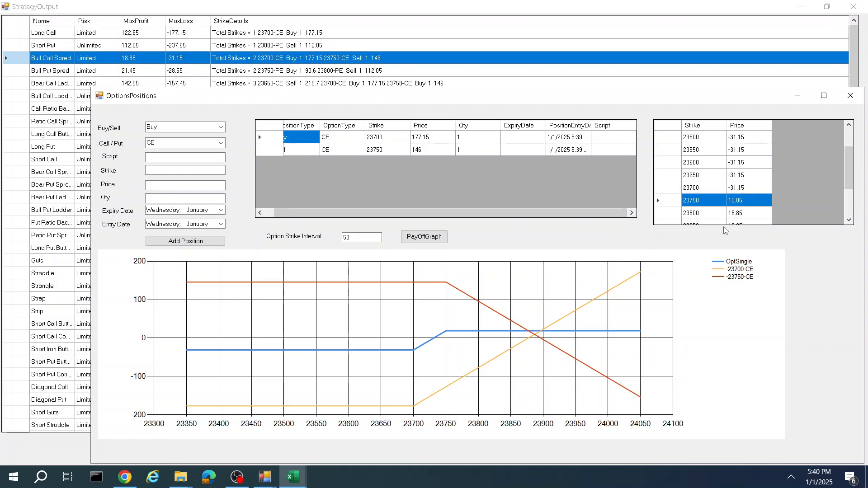
{"action": "left_click_drag", "start_coordinate": [546, 214], "coordinate": [538, 213]}
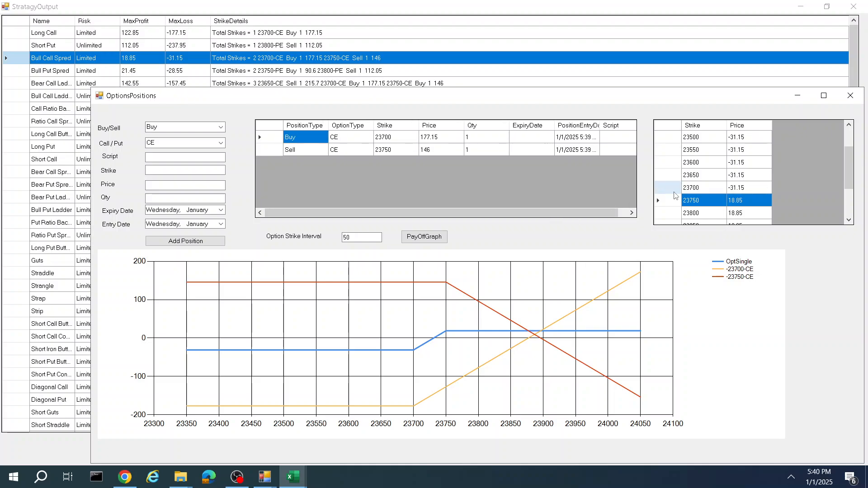
{"action": "scroll", "coordinate": [717, 196], "scroll_direction": "down", "scroll_amount": 2}
{"action": "left_click", "coordinate": [745, 212]}
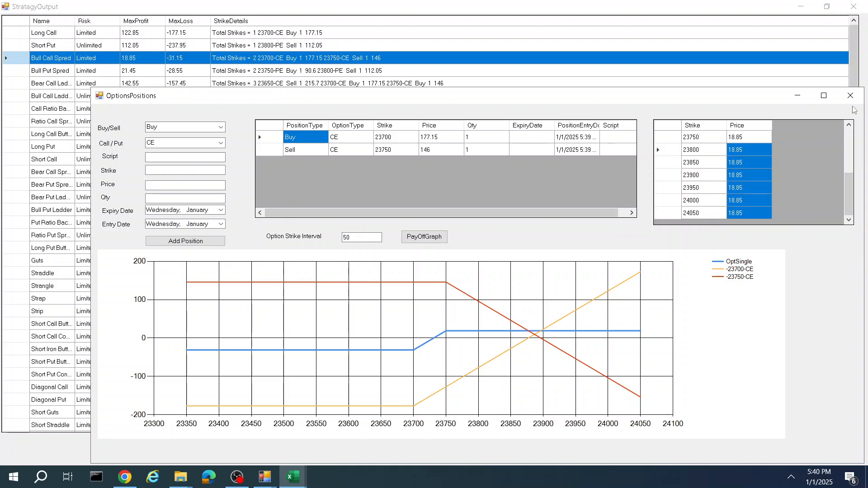
{"action": "scroll", "coordinate": [772, 149], "scroll_direction": "up", "scroll_amount": 3}
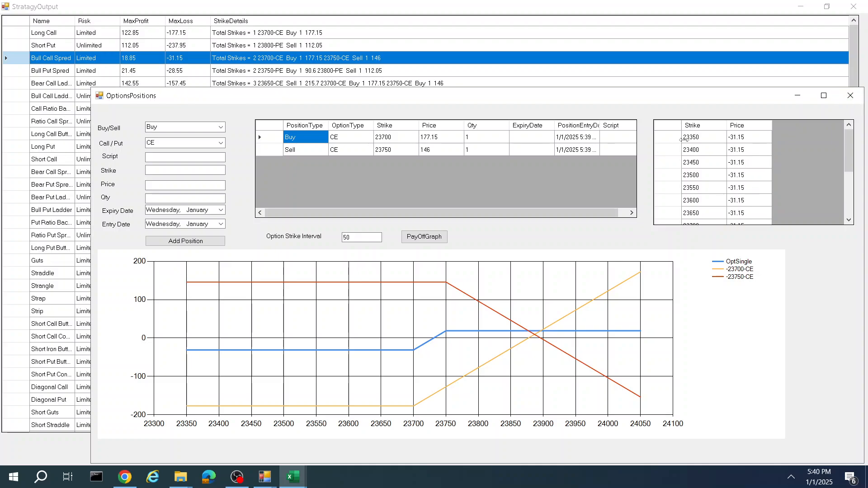
{"action": "left_click", "coordinate": [848, 102]}
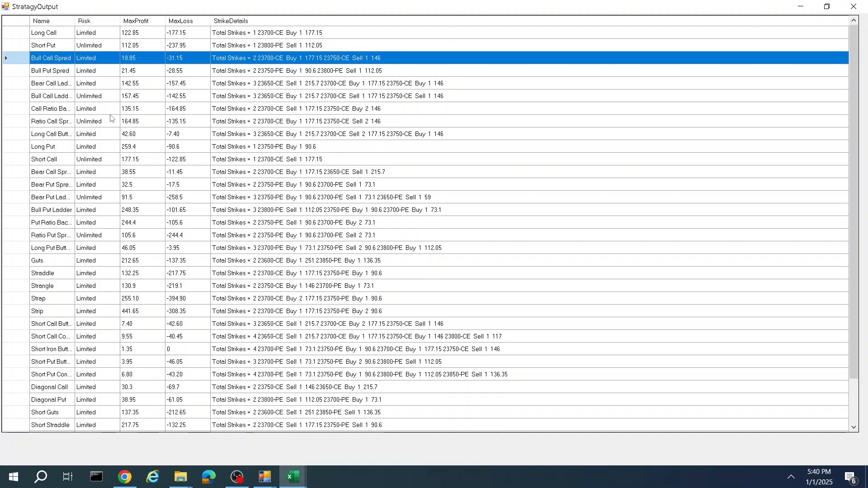
Step: Open the Straddle positions to review its payoff graph and payoff values, then close the strategy output
{"action": "scroll", "coordinate": [130, 222], "scroll_direction": "down", "scroll_amount": 1}
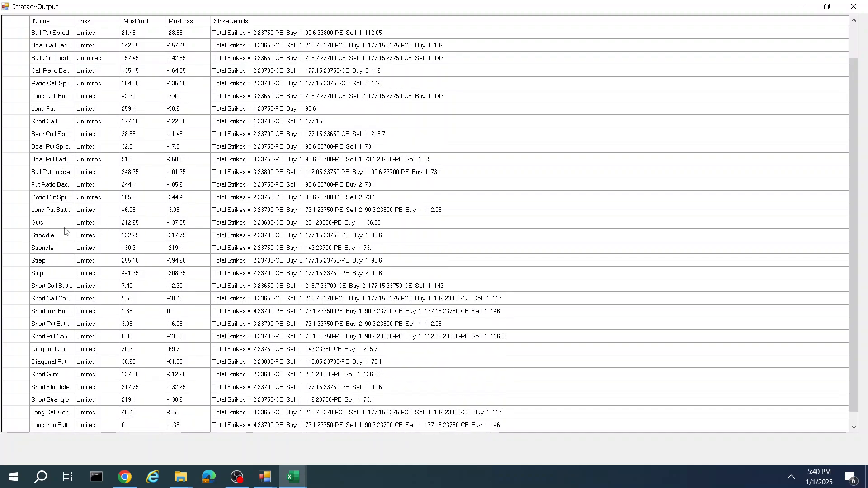
{"action": "left_click", "coordinate": [17, 236]}
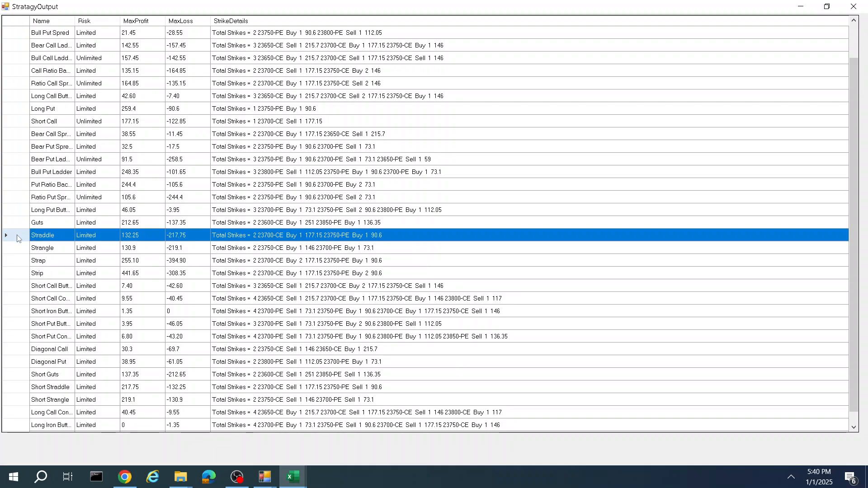
{"action": "double_click", "coordinate": [17, 240]}
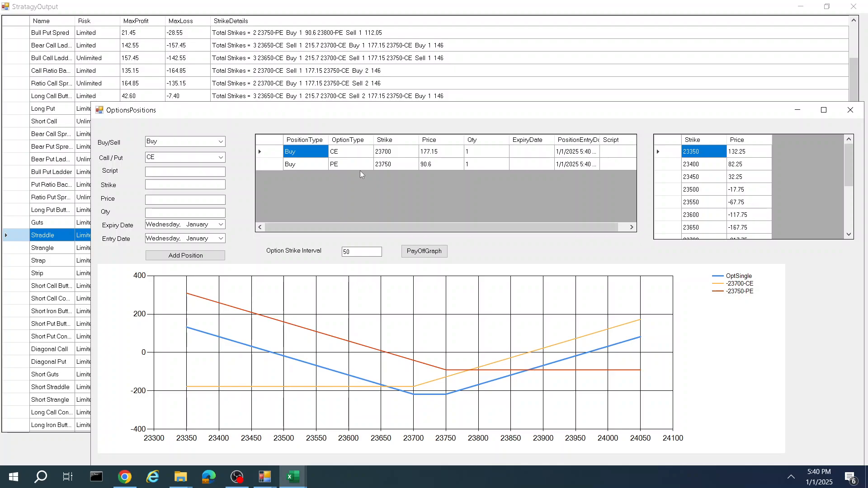
{"action": "left_click", "coordinate": [401, 156]}
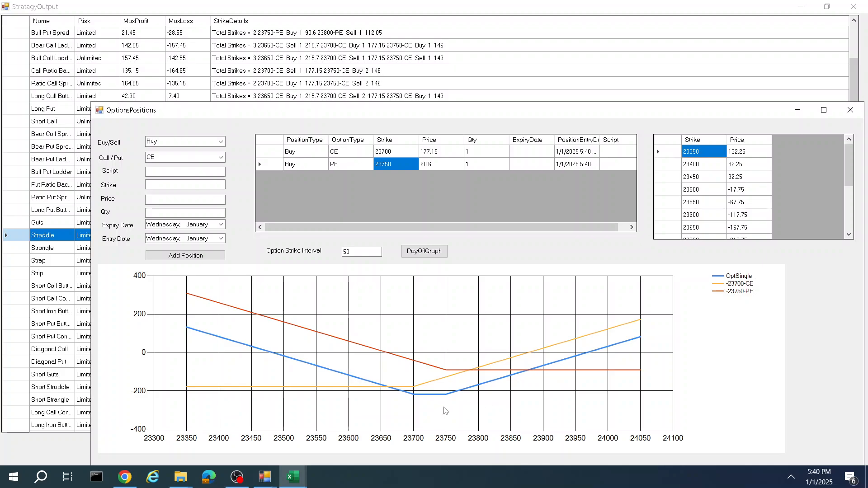
{"action": "left_click", "coordinate": [752, 177]}
{"action": "left_click_drag", "start_coordinate": [753, 180], "coordinate": [752, 151]}
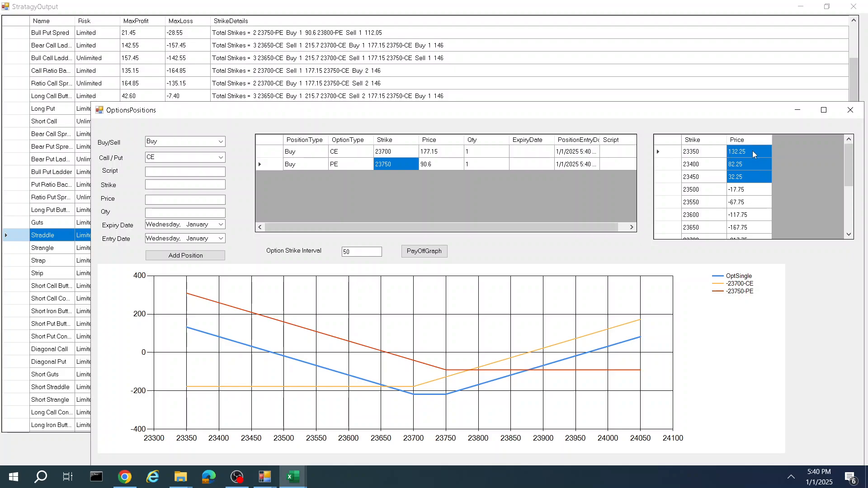
{"action": "scroll", "coordinate": [752, 183], "scroll_direction": "down", "scroll_amount": 3}
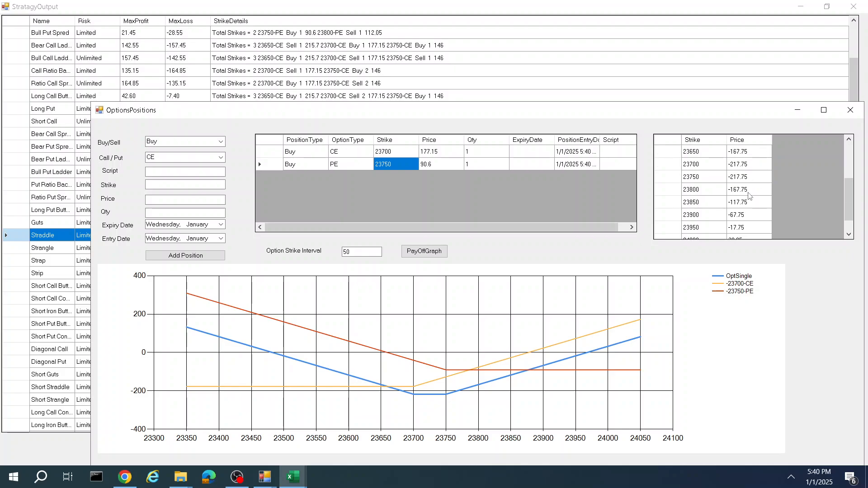
{"action": "left_click_drag", "start_coordinate": [738, 215], "coordinate": [737, 234]}
{"action": "left_click_drag", "start_coordinate": [742, 202], "coordinate": [753, 177]}
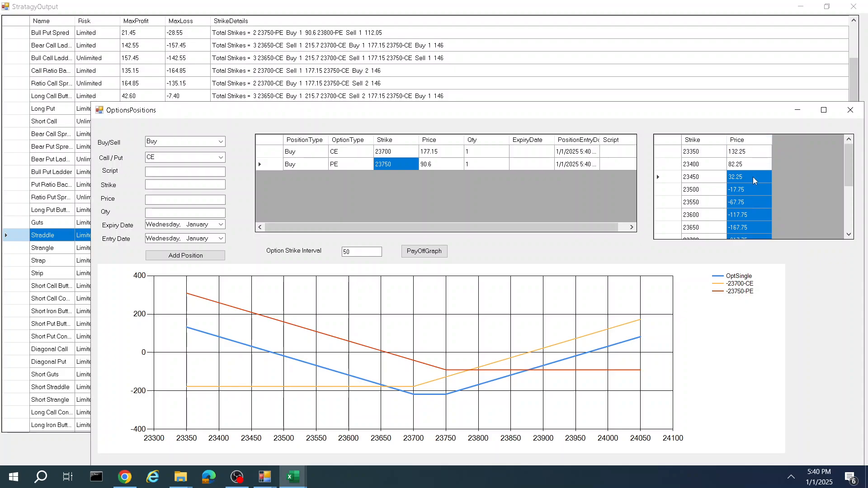
{"action": "scroll", "coordinate": [749, 190], "scroll_direction": "down", "scroll_amount": 2}
{"action": "scroll", "coordinate": [749, 191], "scroll_direction": "up", "scroll_amount": 2}
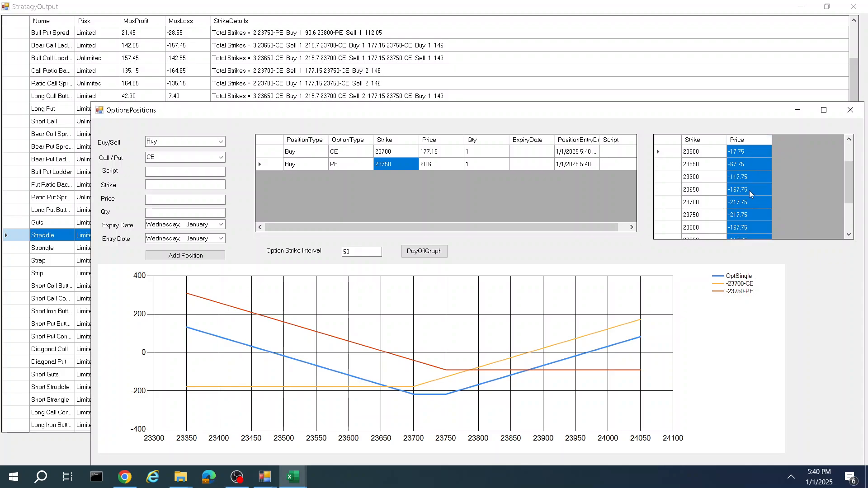
{"action": "scroll", "coordinate": [750, 191], "scroll_direction": "down", "scroll_amount": 1}
{"action": "left_click", "coordinate": [850, 110]}
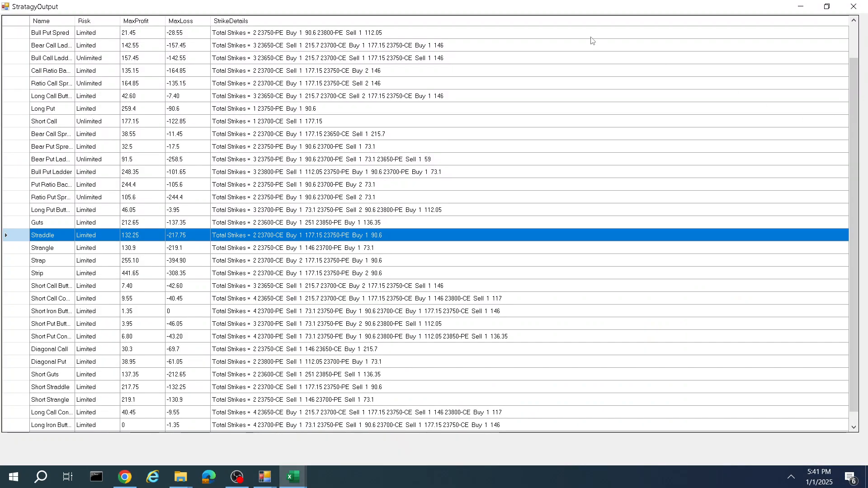
{"action": "scroll", "coordinate": [312, 225], "scroll_direction": "down", "scroll_amount": 1}
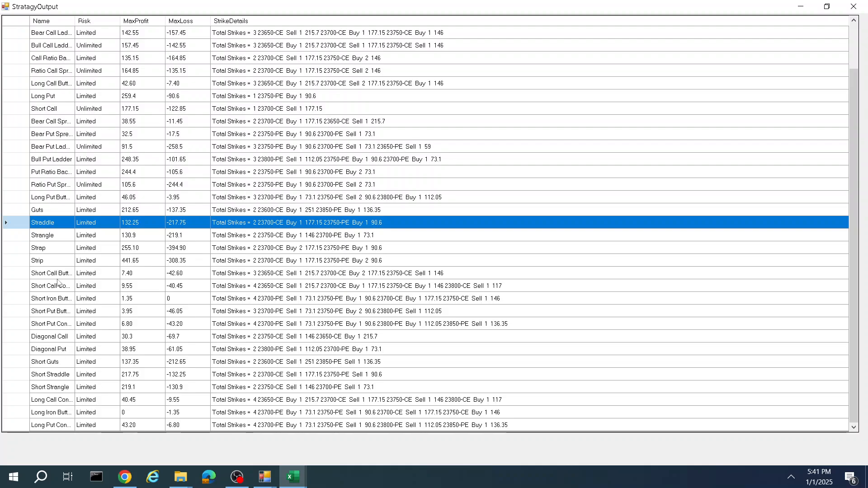
{"action": "left_click", "coordinate": [854, 7]}
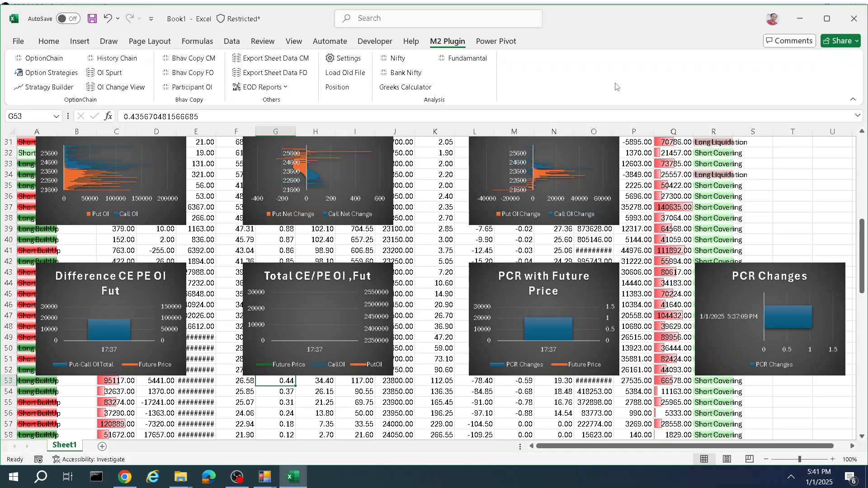
Step: Open the Strategy Builder window and close it again
{"action": "left_click", "coordinate": [55, 88]}
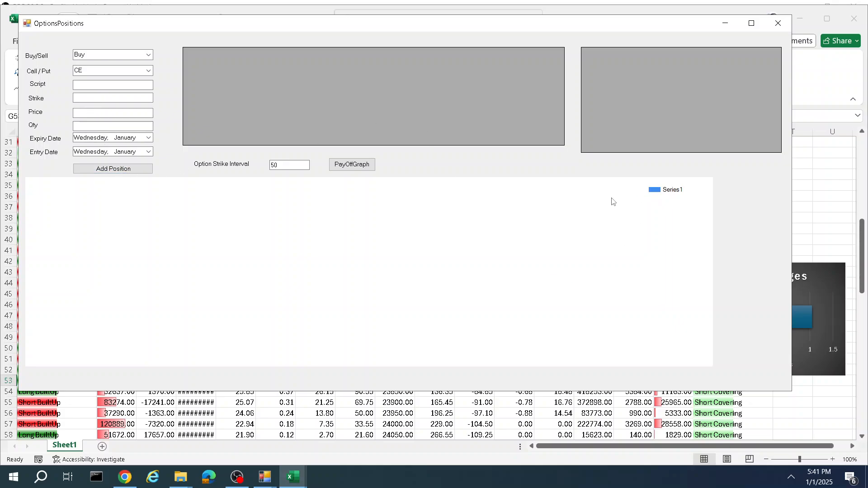
{"action": "left_click", "coordinate": [778, 24]}
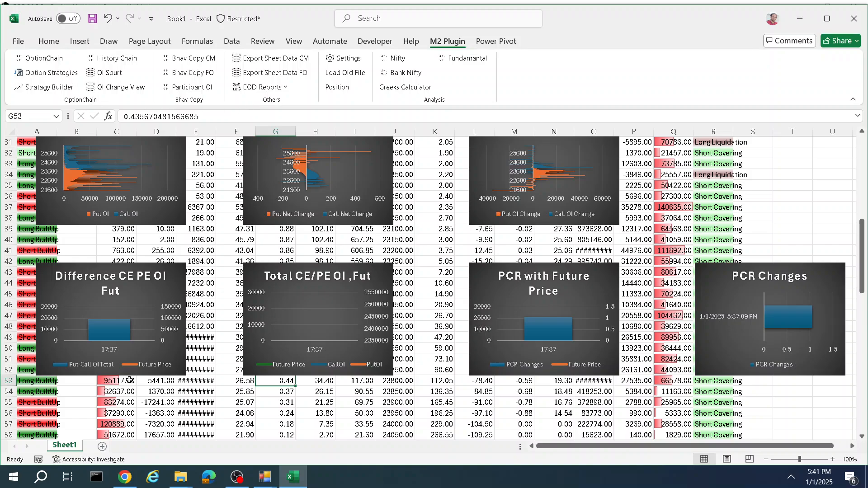
Step: Run the Nifty analysis on a new sheet and autofit column A
{"action": "left_click", "coordinate": [102, 446]}
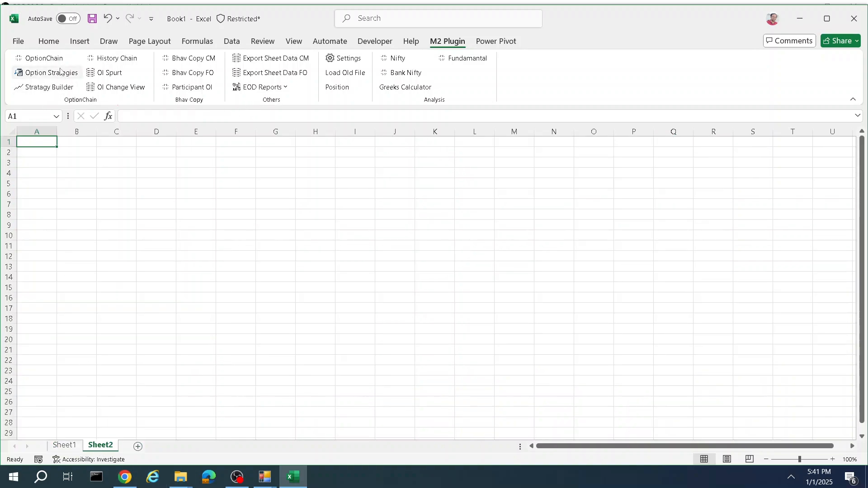
{"action": "left_click", "coordinate": [402, 63]}
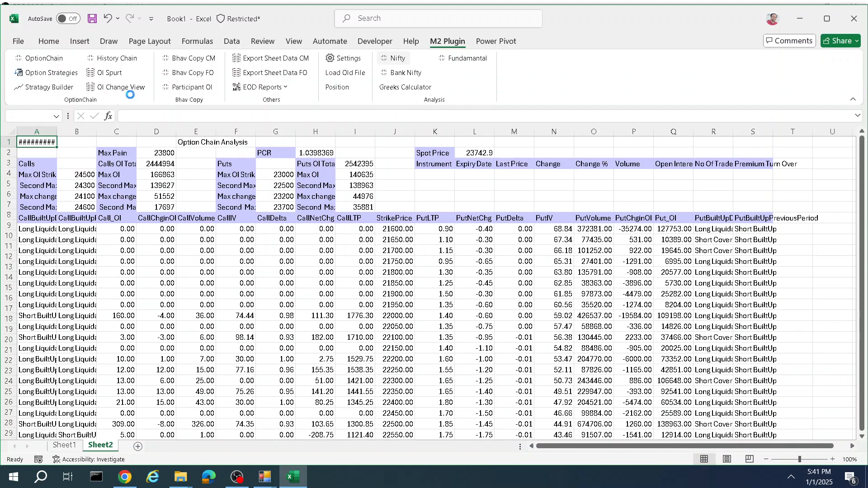
{"action": "scroll", "coordinate": [288, 165], "scroll_direction": "down", "scroll_amount": 2}
{"action": "scroll", "coordinate": [336, 307], "scroll_direction": "up", "scroll_amount": 2}
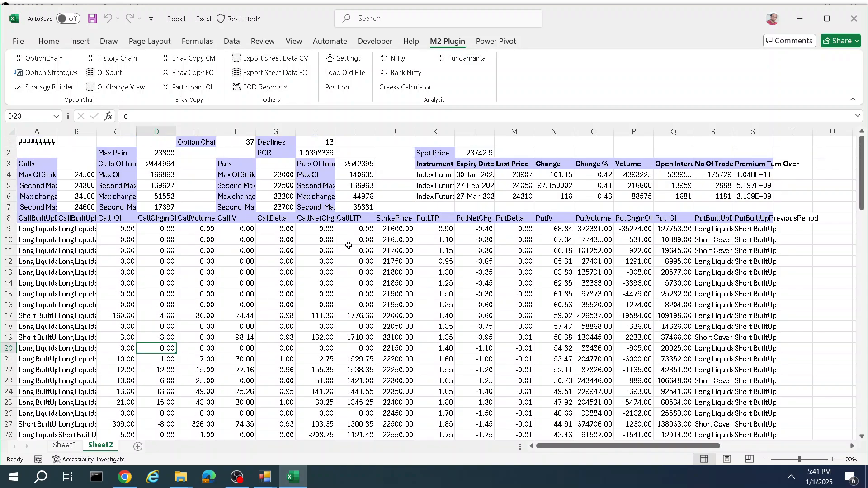
{"action": "double_click", "coordinate": [58, 128]}
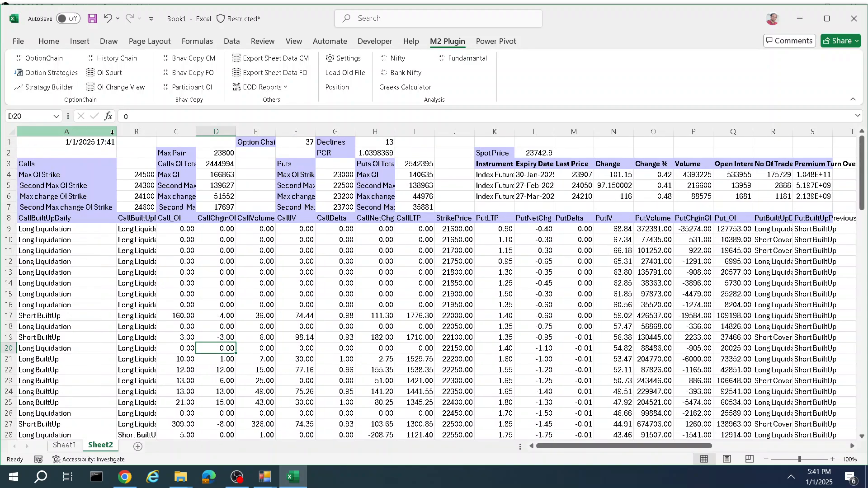
Step: Narrow column A of the Nifty analysis sheet and select the index futures table
{"action": "left_click_drag", "start_coordinate": [112, 132], "coordinate": [78, 132]}
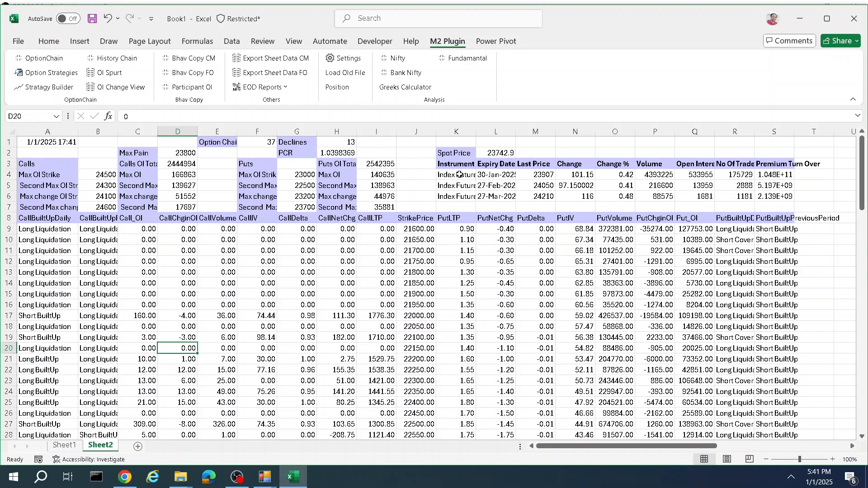
{"action": "left_click_drag", "start_coordinate": [459, 175], "coordinate": [786, 196]}
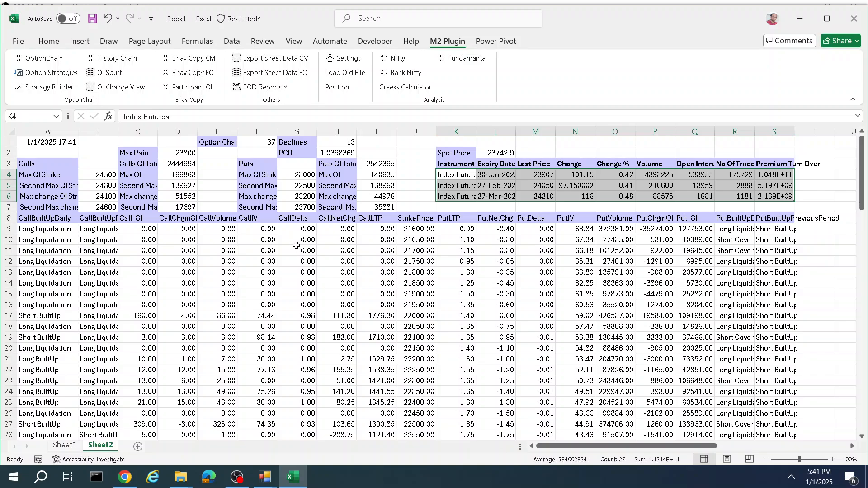
{"action": "left_click_drag", "start_coordinate": [270, 146], "coordinate": [344, 144]}
Step: Scroll through the Nifty constituents table and select the Change % column to examine it
{"action": "scroll", "coordinate": [656, 452], "scroll_direction": "right", "scroll_amount": 5}
{"action": "scroll", "coordinate": [688, 274], "scroll_direction": "down", "scroll_amount": 1}
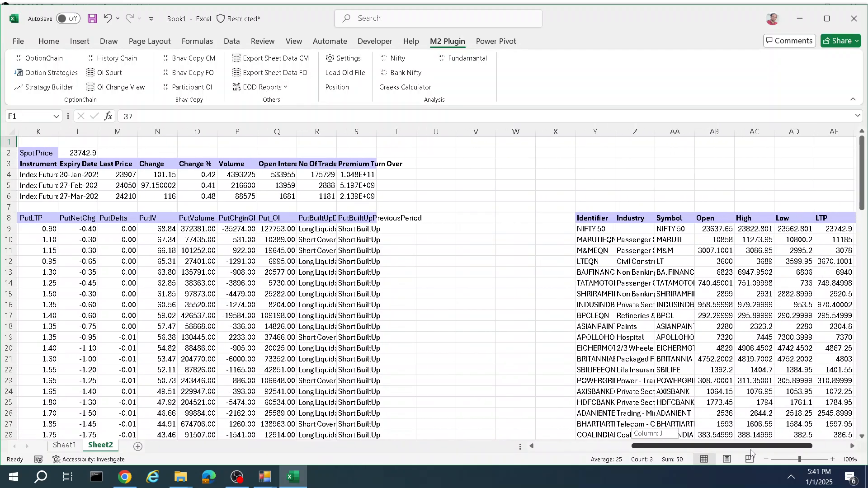
{"action": "scroll", "coordinate": [688, 274], "scroll_direction": "down", "scroll_amount": 11}
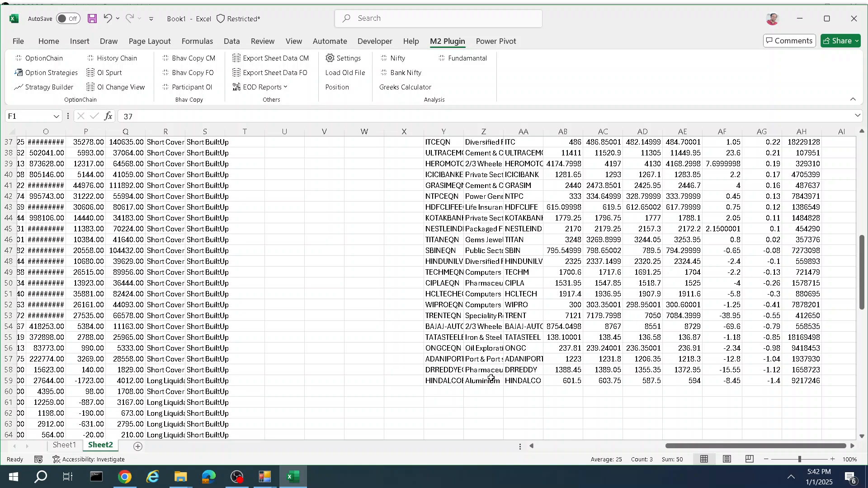
{"action": "scroll", "coordinate": [492, 361], "scroll_direction": "up", "scroll_amount": 4}
{"action": "scroll", "coordinate": [496, 353], "scroll_direction": "up", "scroll_amount": 8}
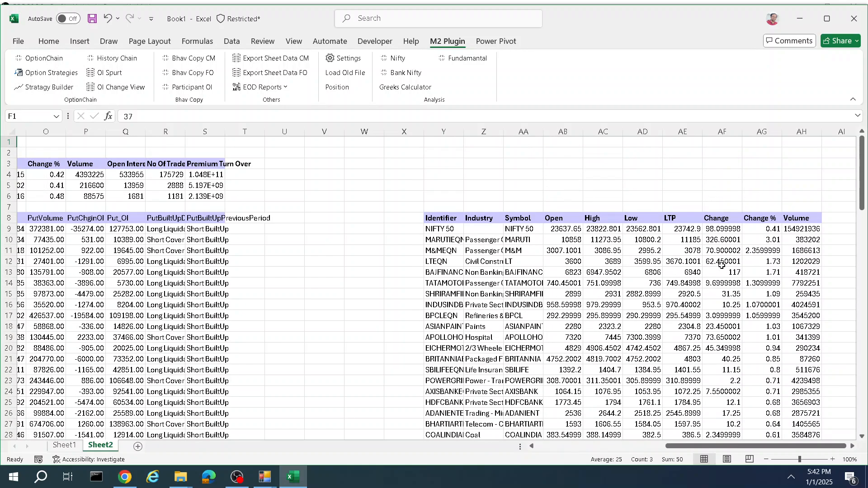
{"action": "left_click_drag", "start_coordinate": [774, 230], "coordinate": [768, 440]}
{"action": "scroll", "coordinate": [389, 225], "scroll_direction": "up", "scroll_amount": 11}
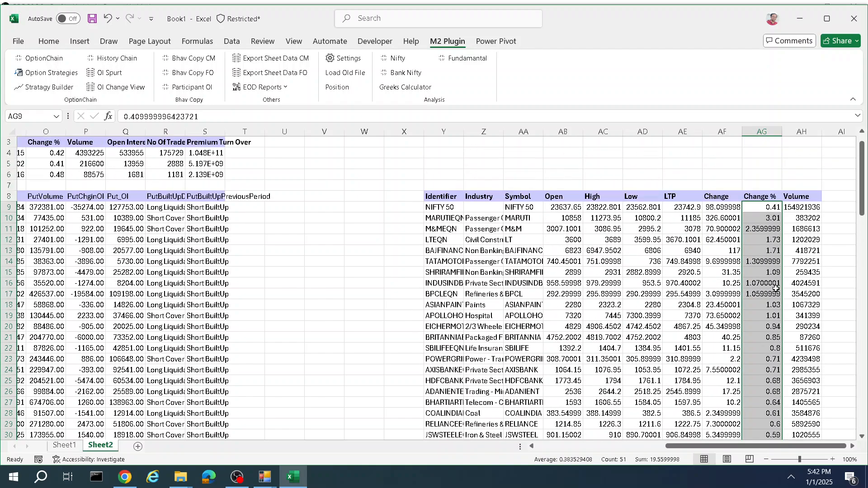
Step: Autofit the Identifier, Industry and Symbol columns of the constituents table
{"action": "double_click", "coordinate": [463, 131]}
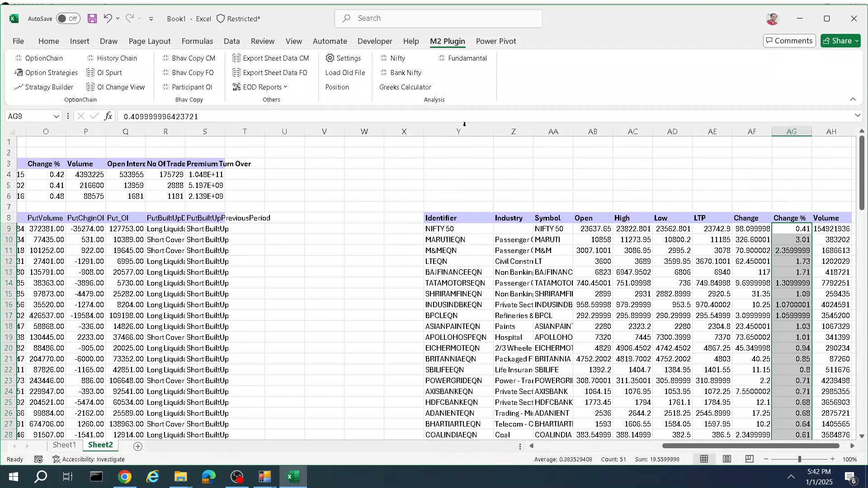
{"action": "double_click", "coordinate": [534, 131]}
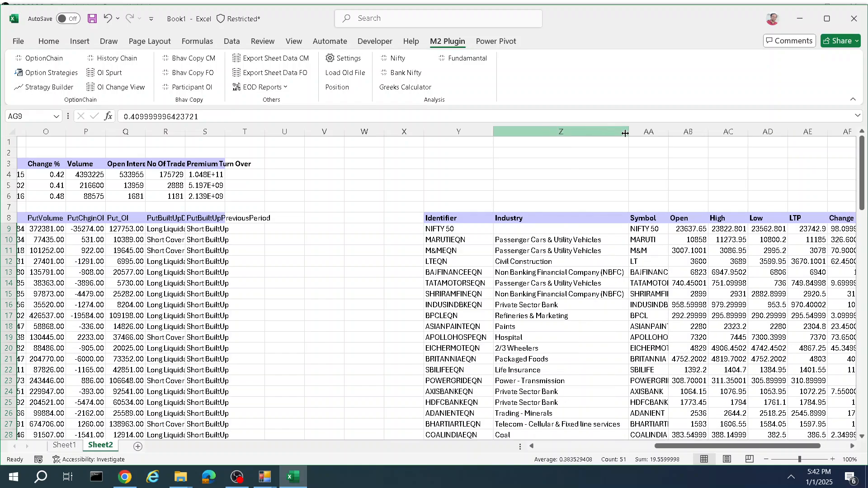
{"action": "double_click", "coordinate": [668, 131]}
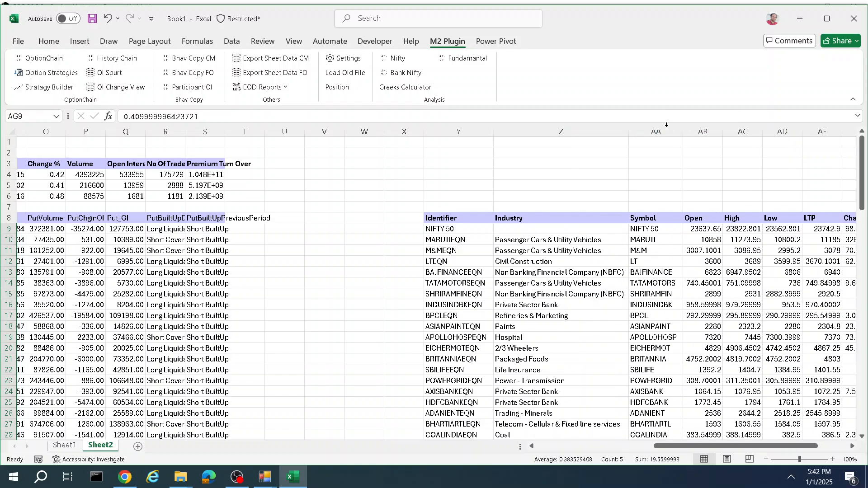
{"action": "left_click_drag", "start_coordinate": [704, 449], "coordinate": [734, 448]}
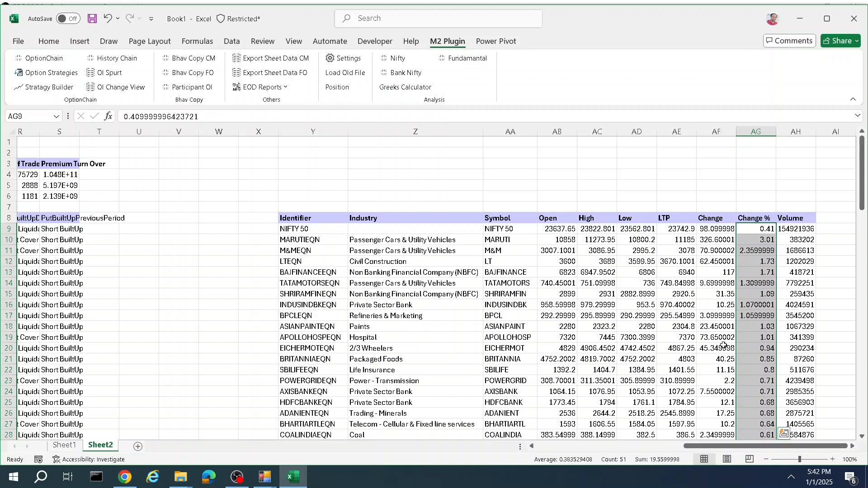
Step: Scroll through the constituents and option chain rows to review the data
{"action": "scroll", "coordinate": [545, 316], "scroll_direction": "down", "scroll_amount": 4}
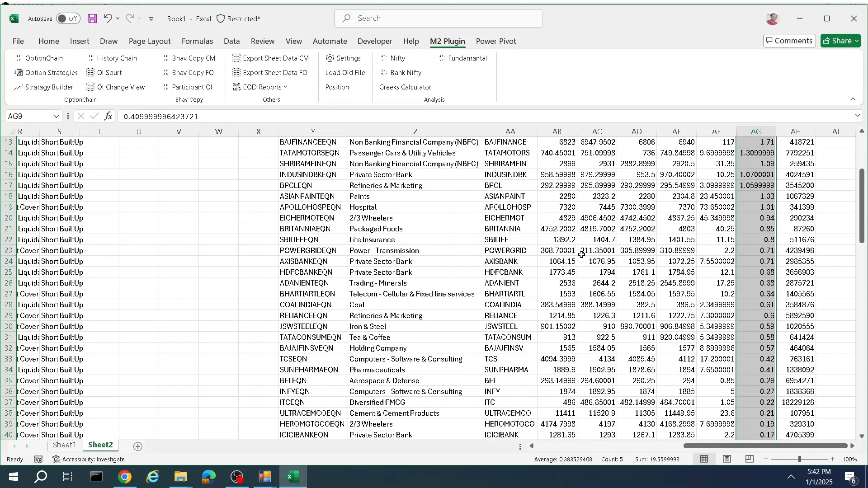
{"action": "scroll", "coordinate": [597, 380], "scroll_direction": "down", "scroll_amount": 4}
{"action": "scroll", "coordinate": [597, 380], "scroll_direction": "down", "scroll_amount": 5}
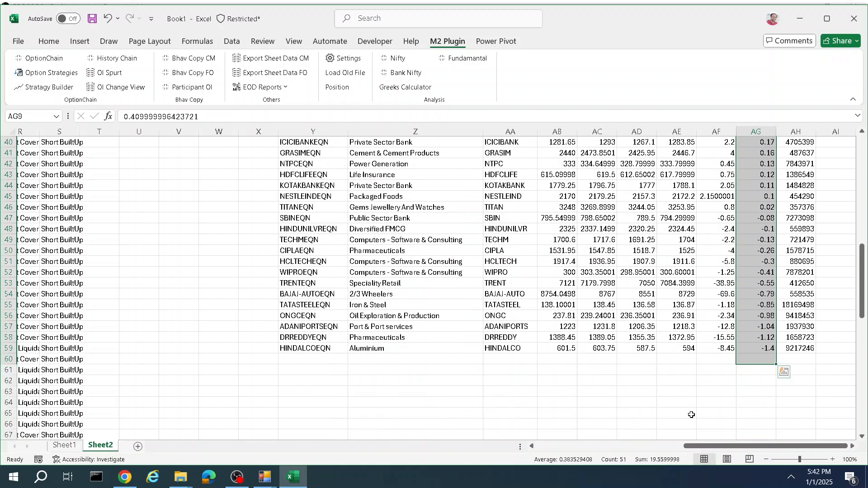
{"action": "left_click_drag", "start_coordinate": [729, 445], "coordinate": [514, 440]}
{"action": "scroll", "coordinate": [127, 238], "scroll_direction": "down", "scroll_amount": 6}
{"action": "scroll", "coordinate": [243, 280], "scroll_direction": "up", "scroll_amount": 4}
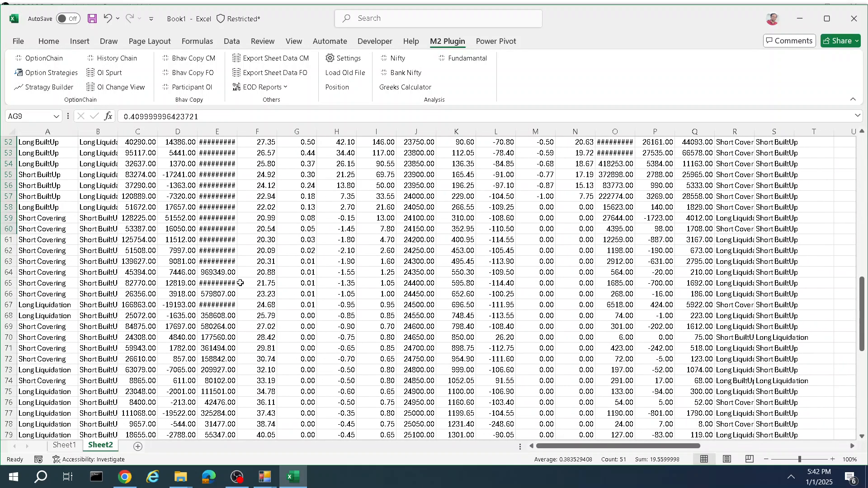
{"action": "scroll", "coordinate": [243, 281], "scroll_direction": "up", "scroll_amount": 15}
{"action": "scroll", "coordinate": [350, 241], "scroll_direction": "down", "scroll_amount": 20}
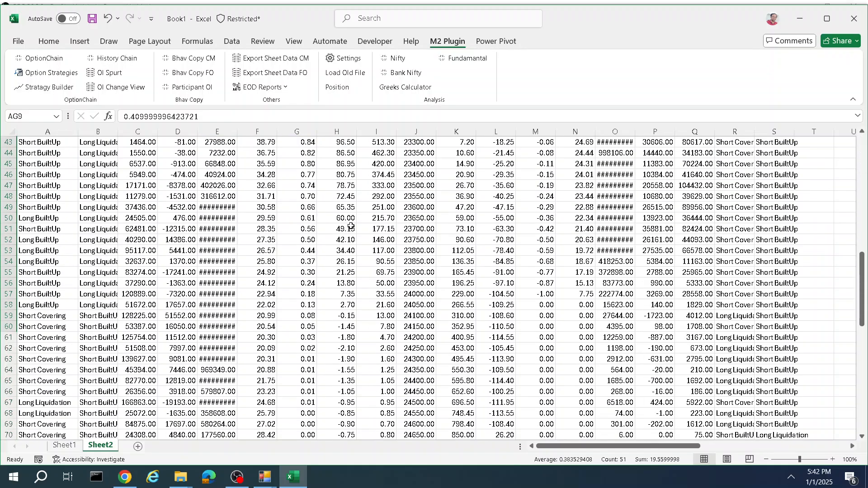
{"action": "scroll", "coordinate": [351, 241], "scroll_direction": "down", "scroll_amount": 11}
{"action": "scroll", "coordinate": [35, 300], "scroll_direction": "up", "scroll_amount": 20}
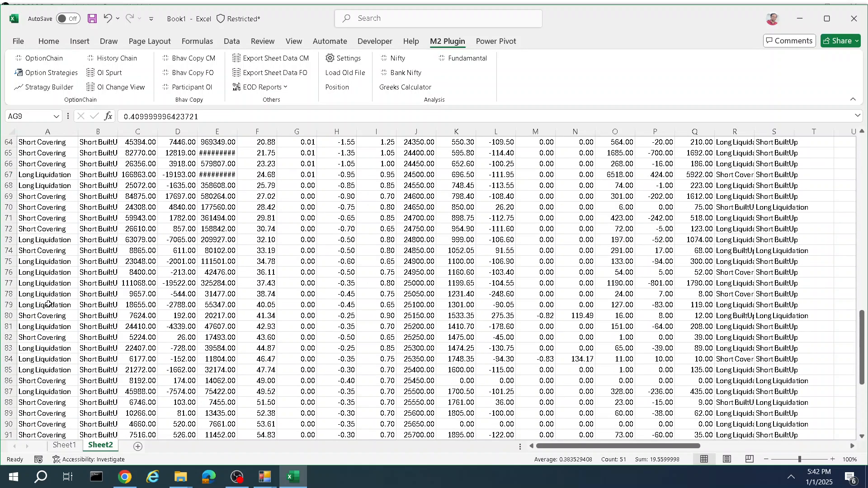
{"action": "scroll", "coordinate": [54, 298], "scroll_direction": "up", "scroll_amount": 8}
Step: On a new sheet, load the Bhav Copy CM for 31 December 2024
{"action": "left_click", "coordinate": [138, 447]}
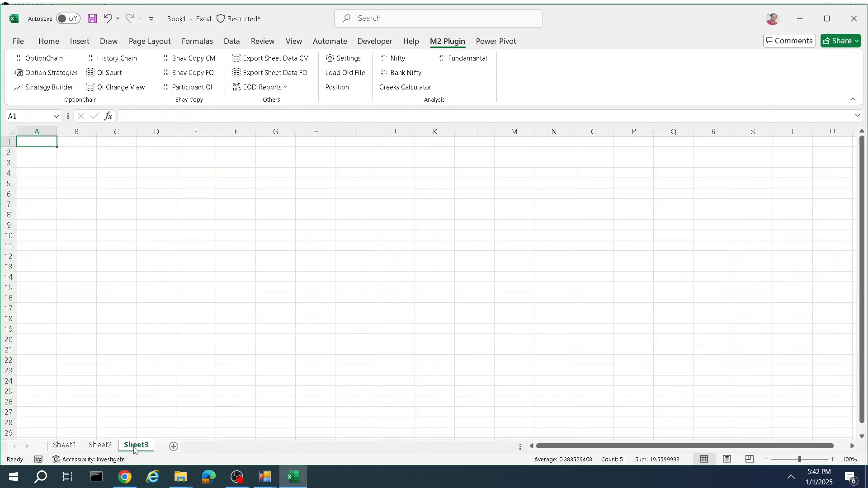
{"action": "left_click", "coordinate": [208, 60]}
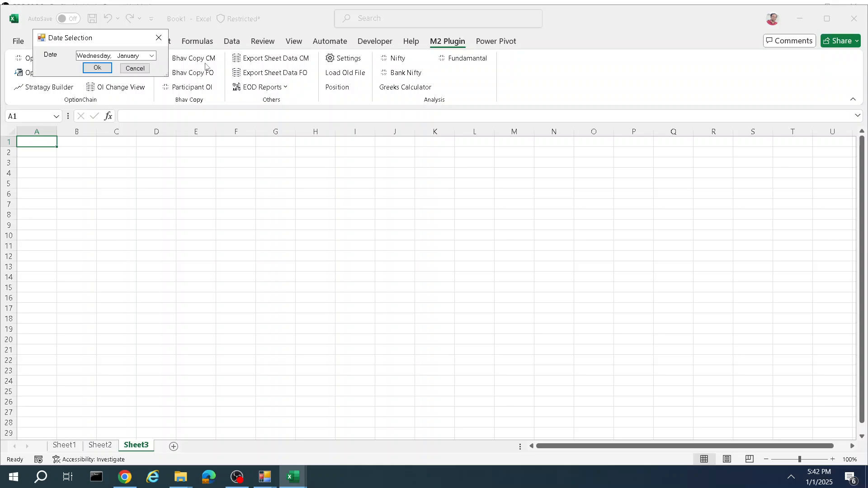
{"action": "left_click", "coordinate": [152, 56]}
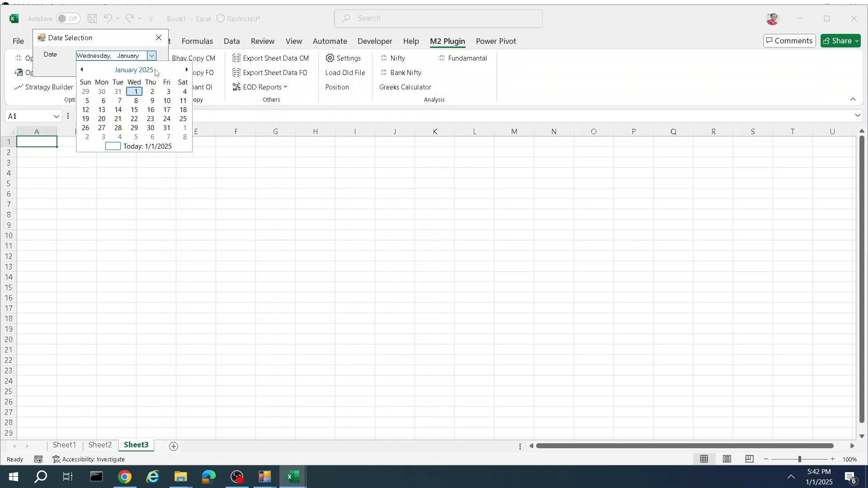
{"action": "left_click", "coordinate": [121, 94]}
{"action": "left_click", "coordinate": [101, 68]}
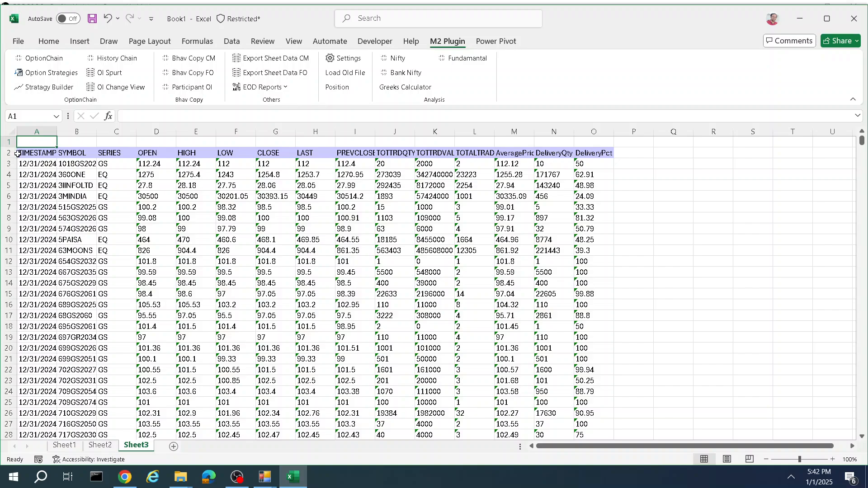
Step: On another new sheet, run an EOD report and set its first date to 1 January 2024
{"action": "left_click", "coordinate": [174, 447]}
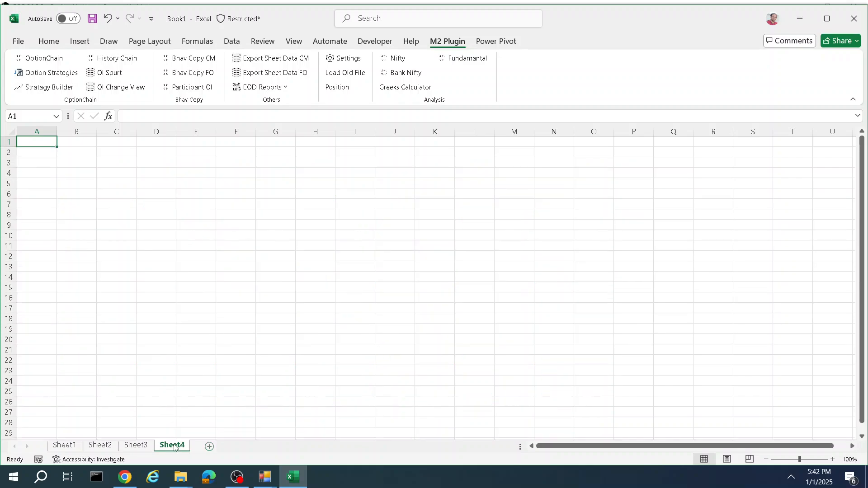
{"action": "left_click", "coordinate": [273, 88]}
{"action": "left_click", "coordinate": [265, 119]}
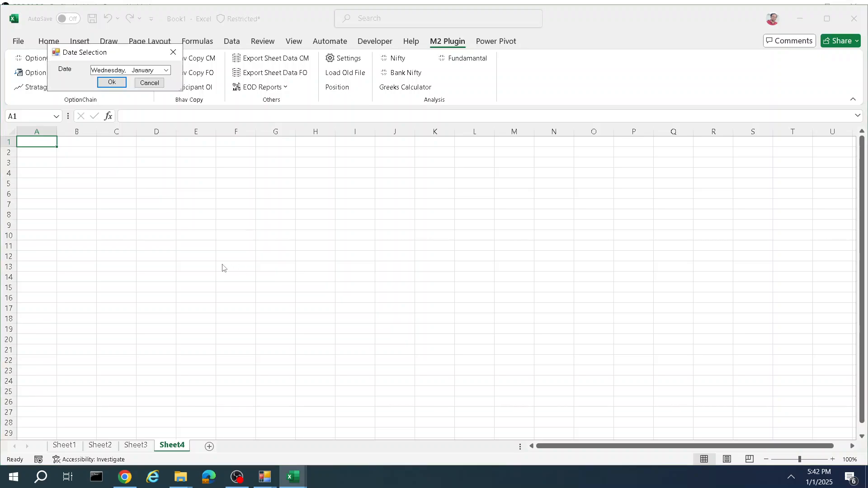
{"action": "left_click", "coordinate": [166, 70]}
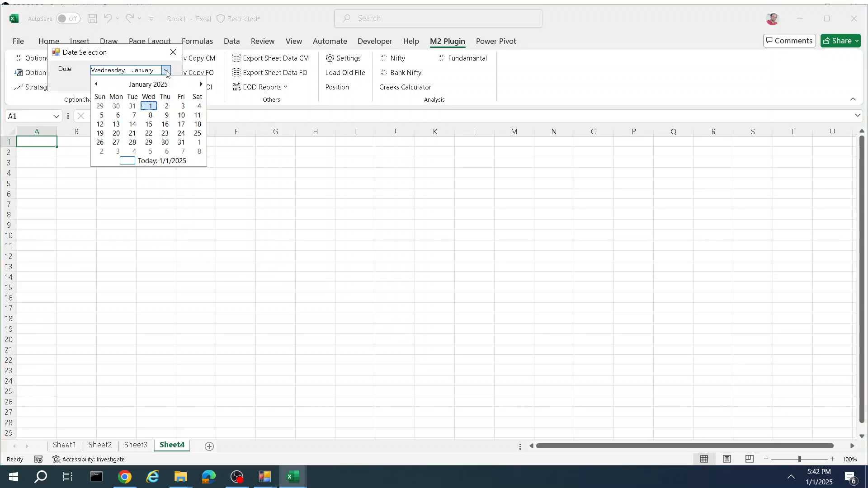
{"action": "left_click", "coordinate": [134, 85]}
{"action": "left_click", "coordinate": [97, 85]}
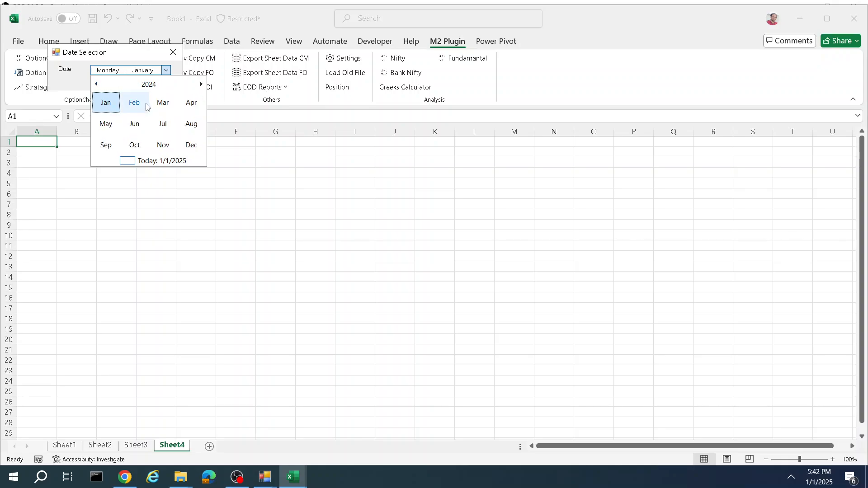
{"action": "left_click", "coordinate": [105, 102]}
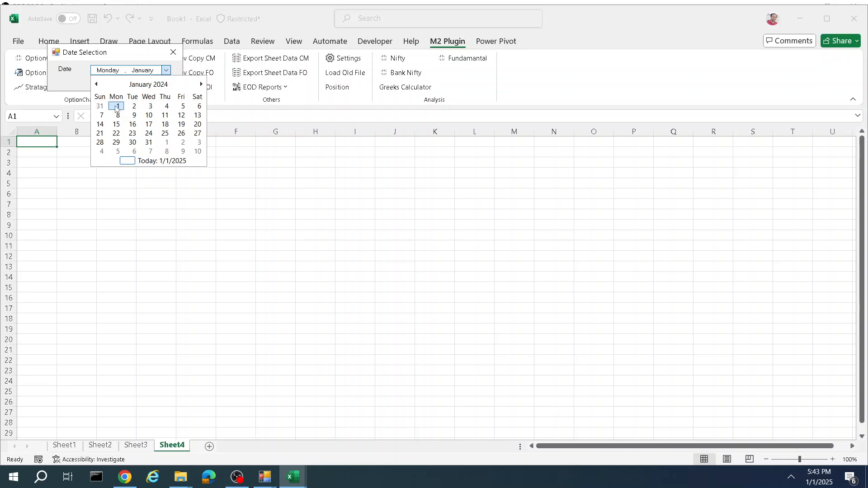
{"action": "left_click", "coordinate": [116, 107]}
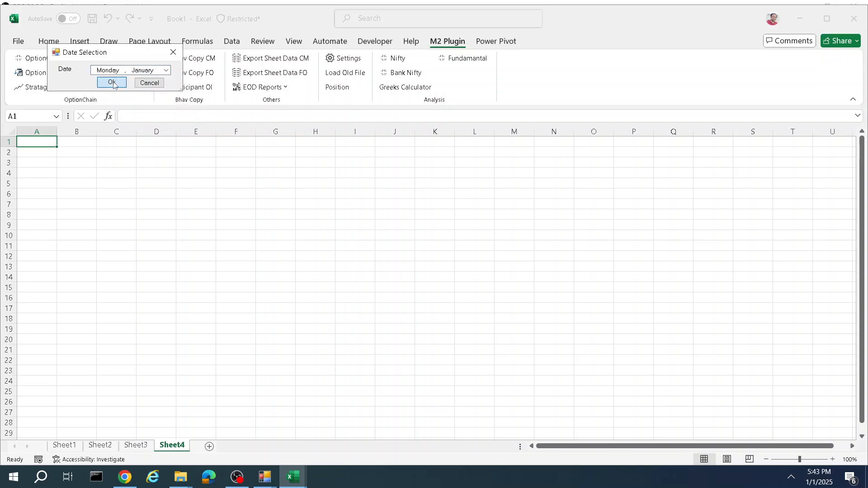
{"action": "left_click", "coordinate": [113, 84]}
Step: Set the report's second date to 31 December 2024 and generate the comparison
{"action": "left_click", "coordinate": [181, 85]}
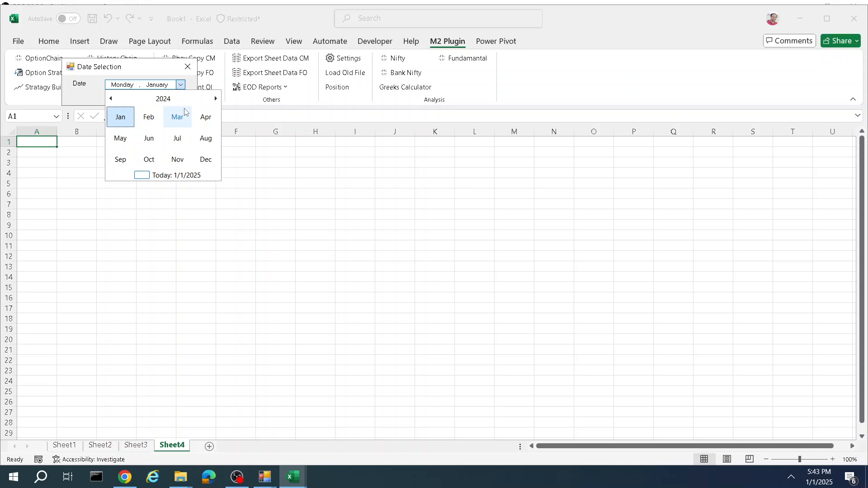
{"action": "left_click", "coordinate": [207, 161]}
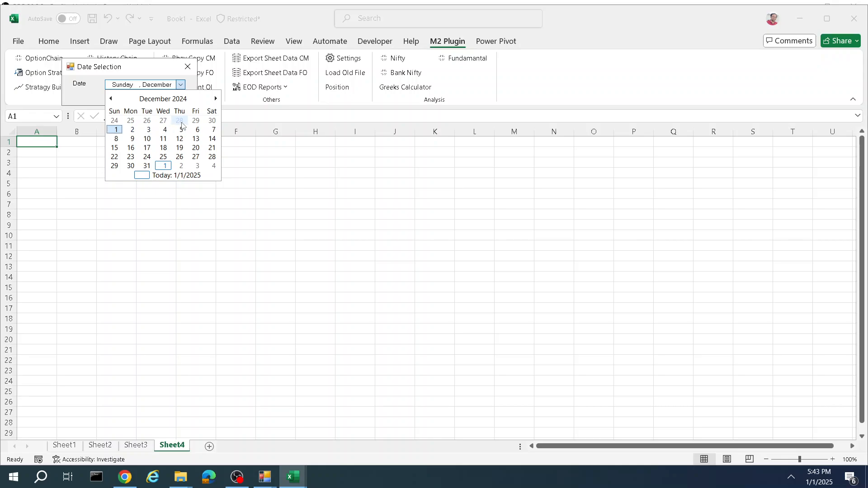
{"action": "left_click", "coordinate": [146, 166]}
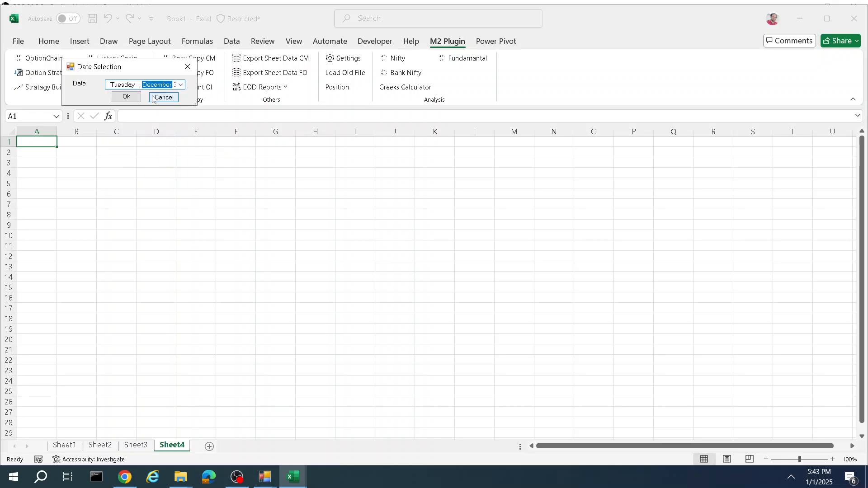
{"action": "left_click", "coordinate": [129, 97]}
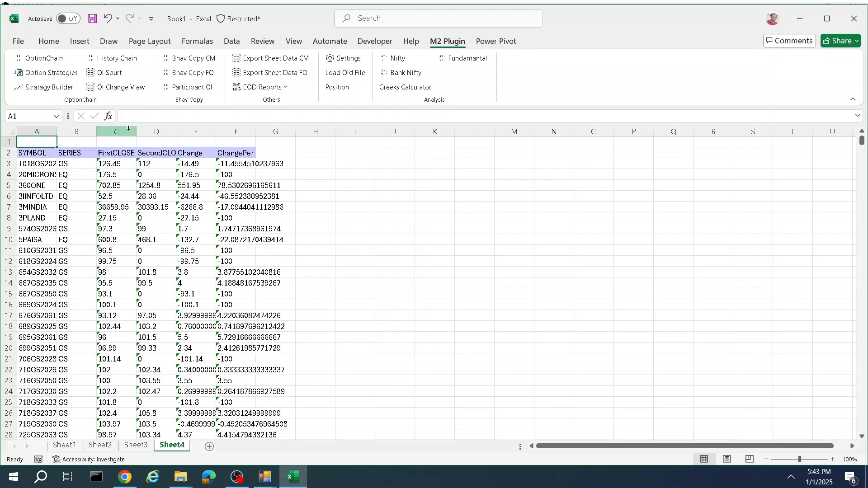
Step: Widen column A and apply filters to the header row A2:F2
{"action": "left_click_drag", "start_coordinate": [57, 131], "coordinate": [73, 131]}
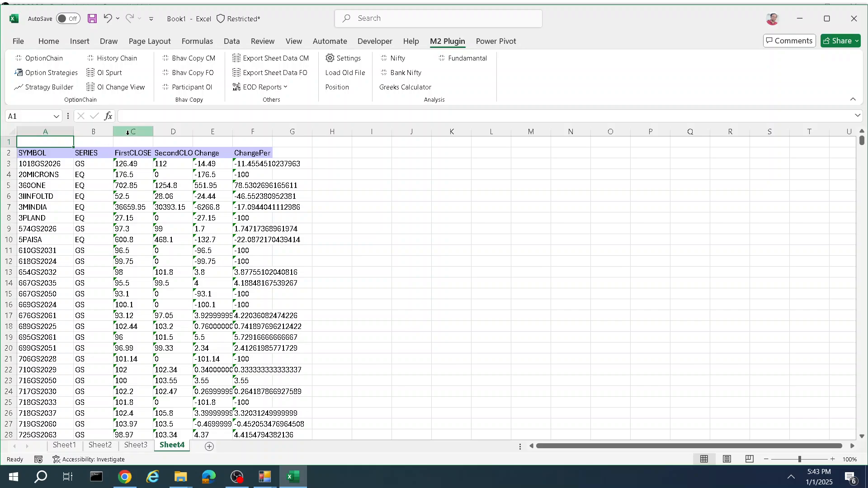
{"action": "left_click", "coordinate": [110, 139]}
{"action": "left_click_drag", "start_coordinate": [19, 150], "coordinate": [271, 152]}
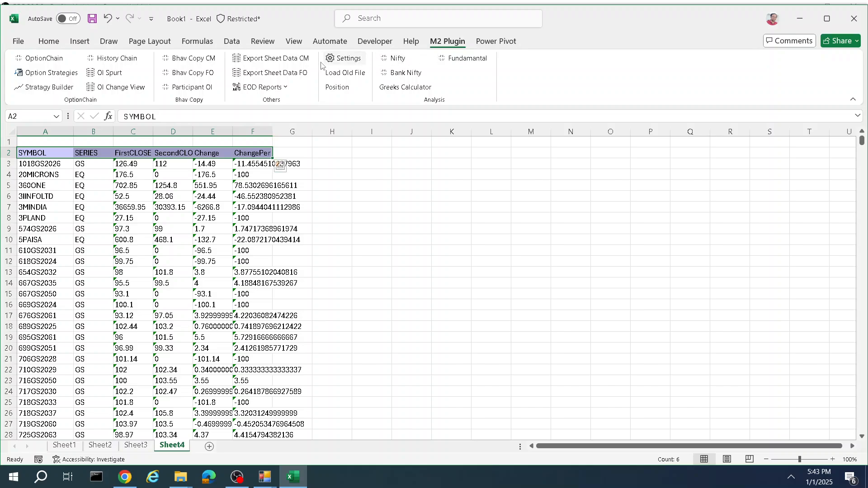
{"action": "left_click", "coordinate": [48, 41]}
{"action": "left_click", "coordinate": [680, 70]}
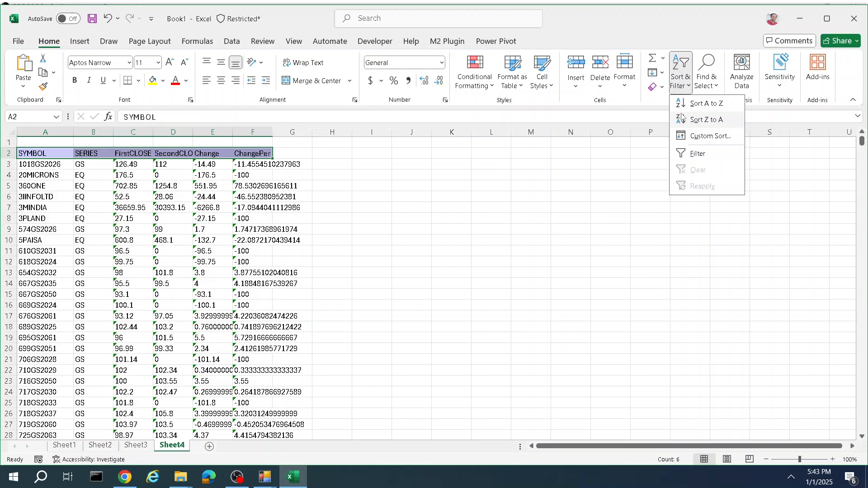
{"action": "left_click", "coordinate": [692, 153]}
Step: Autofit the ChangePer column width and filter the SERIES column to show only EQ rows
{"action": "left_click", "coordinate": [240, 132]}
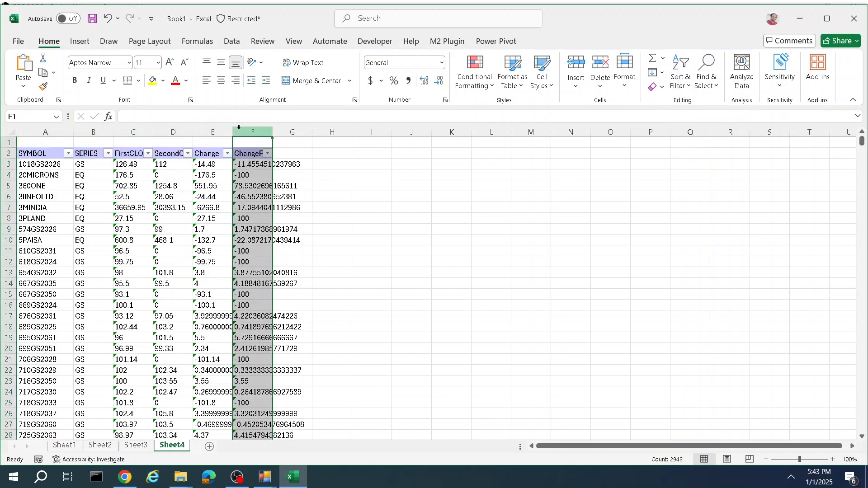
{"action": "double_click", "coordinate": [272, 131]}
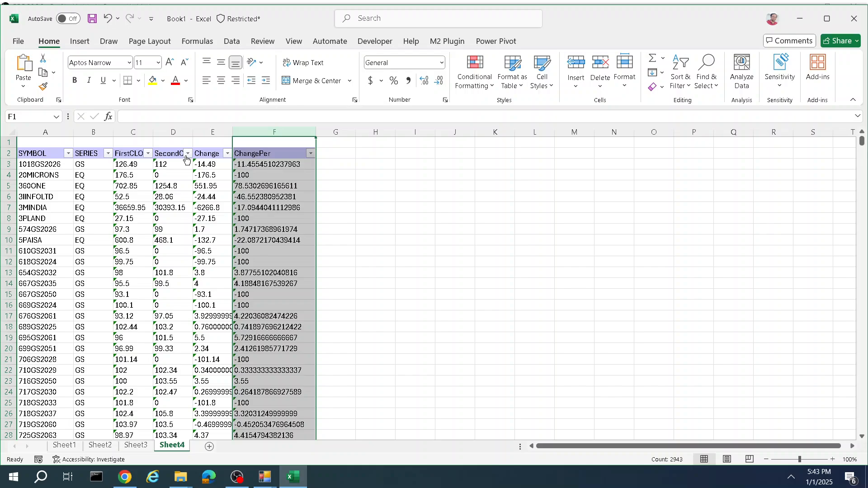
{"action": "left_click", "coordinate": [108, 153]}
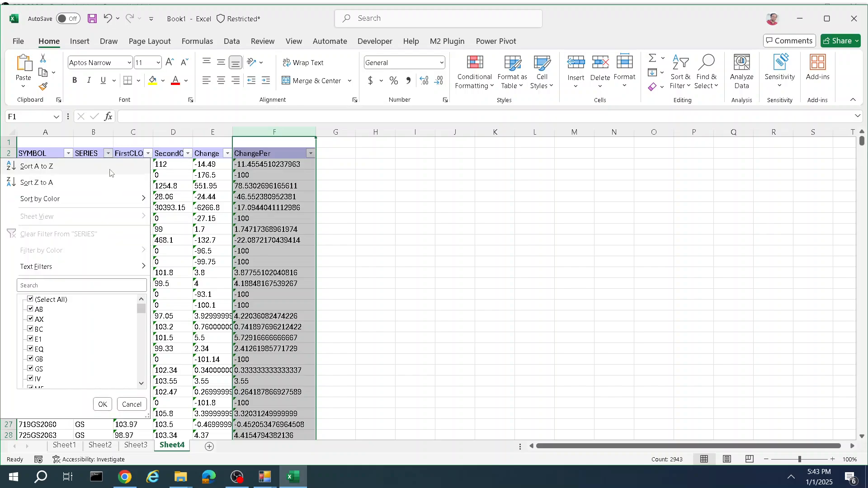
{"action": "left_click", "coordinate": [30, 300]}
{"action": "scroll", "coordinate": [30, 377], "scroll_direction": "down", "scroll_amount": 2}
{"action": "scroll", "coordinate": [34, 321], "scroll_direction": "up", "scroll_amount": 2}
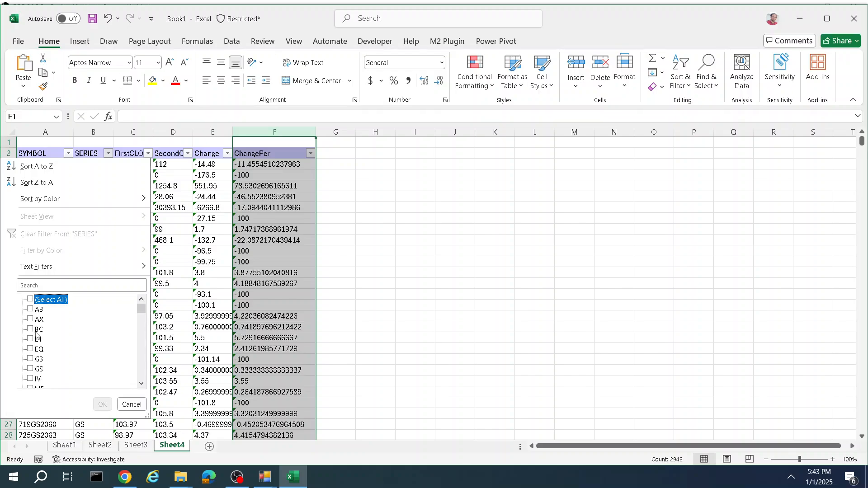
{"action": "left_click", "coordinate": [30, 349]}
{"action": "left_click", "coordinate": [102, 404]}
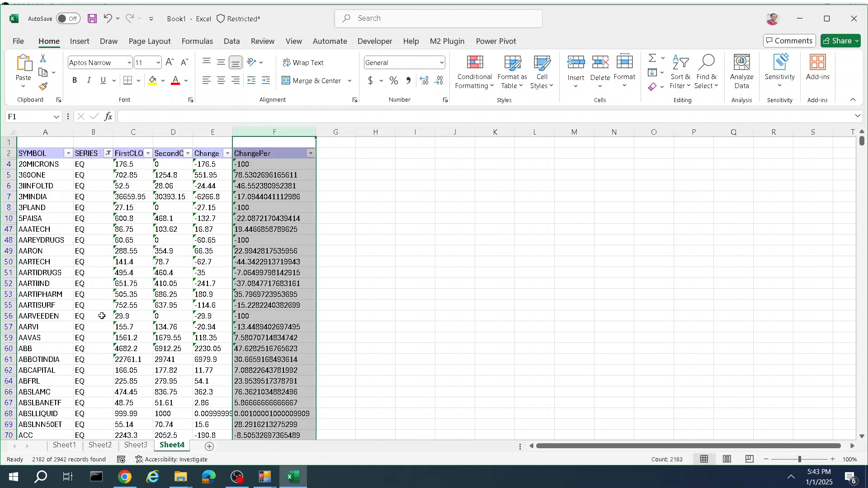
Step: Widen columns C to E and convert the text-stored numbers in columns C to F into numbers
{"action": "left_click_drag", "start_coordinate": [153, 131], "coordinate": [223, 131]}
{"action": "left_click", "coordinate": [126, 156]}
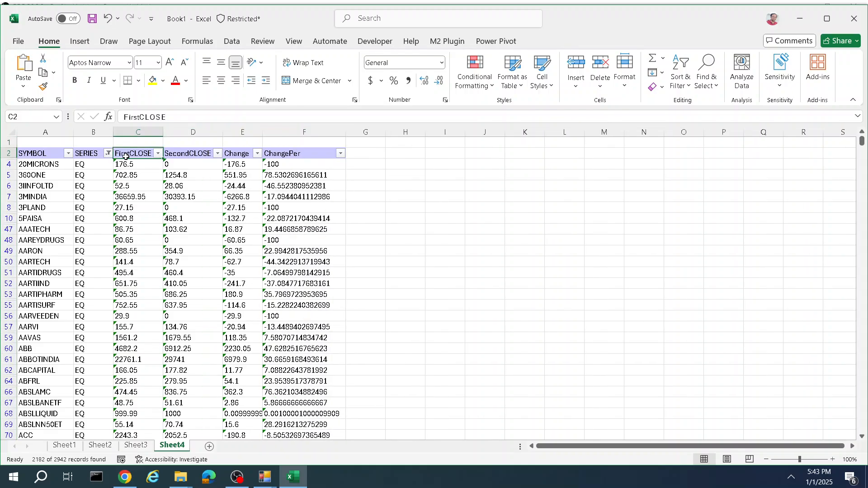
{"action": "left_click", "coordinate": [127, 165]}
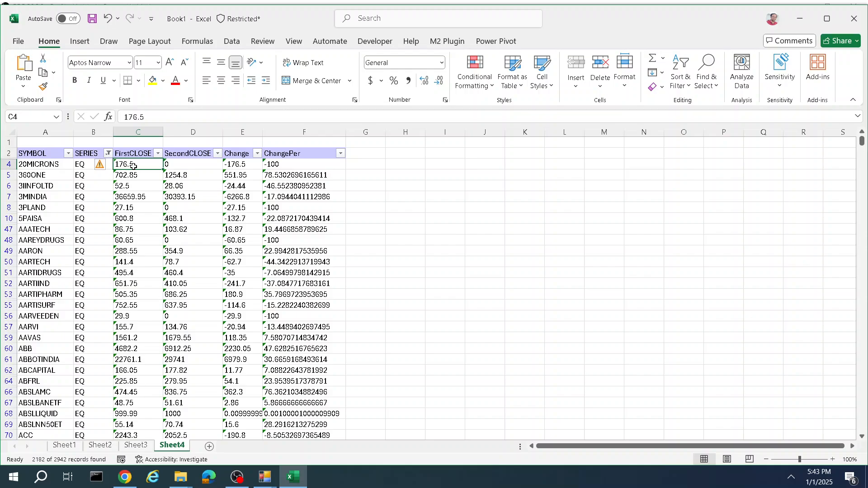
{"action": "left_click", "coordinate": [204, 165]}
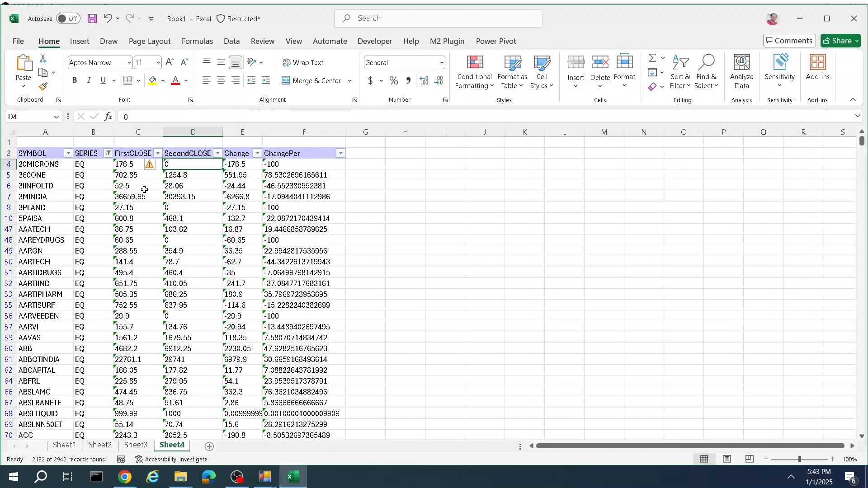
{"action": "left_click_drag", "start_coordinate": [115, 165], "coordinate": [186, 164]}
{"action": "left_click", "coordinate": [183, 167]}
{"action": "left_click_drag", "start_coordinate": [130, 164], "coordinate": [293, 486]}
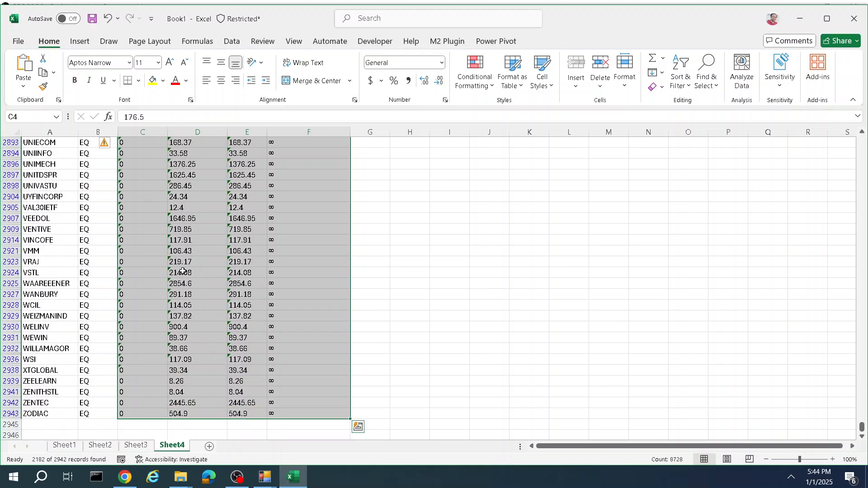
{"action": "left_click", "coordinate": [110, 147]}
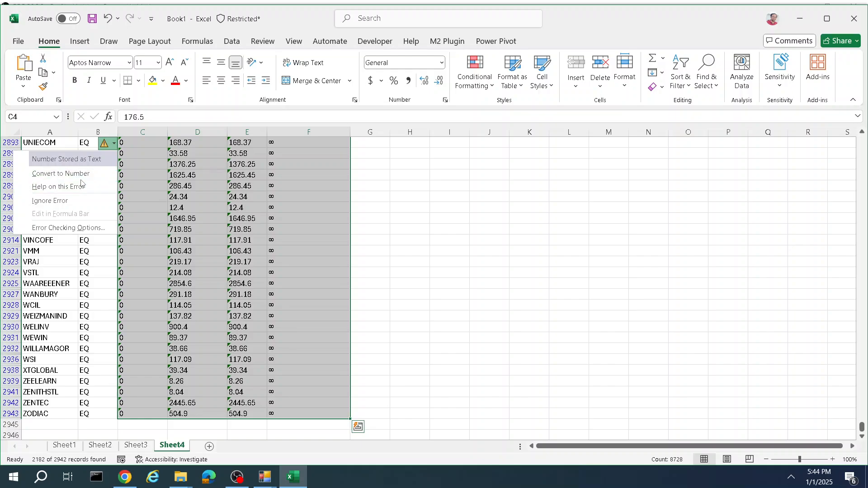
{"action": "left_click", "coordinate": [86, 174]}
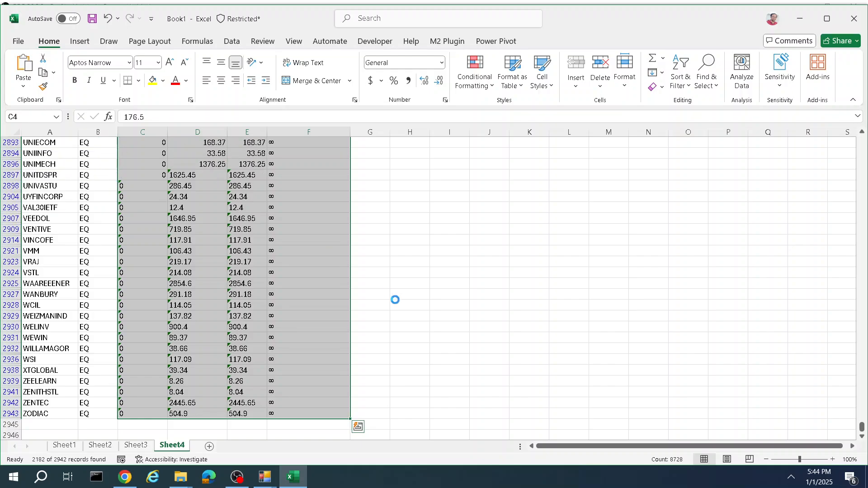
{"action": "left_click", "coordinate": [420, 292]}
{"action": "key", "text": "ctrl+Home"}
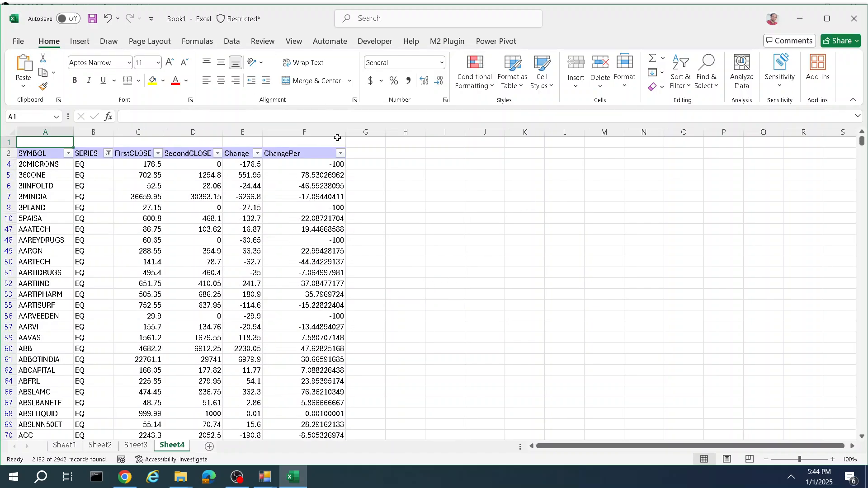
Step: Sort the filtered rows by ChangePer from largest to smallest
{"action": "left_click", "coordinate": [341, 154]}
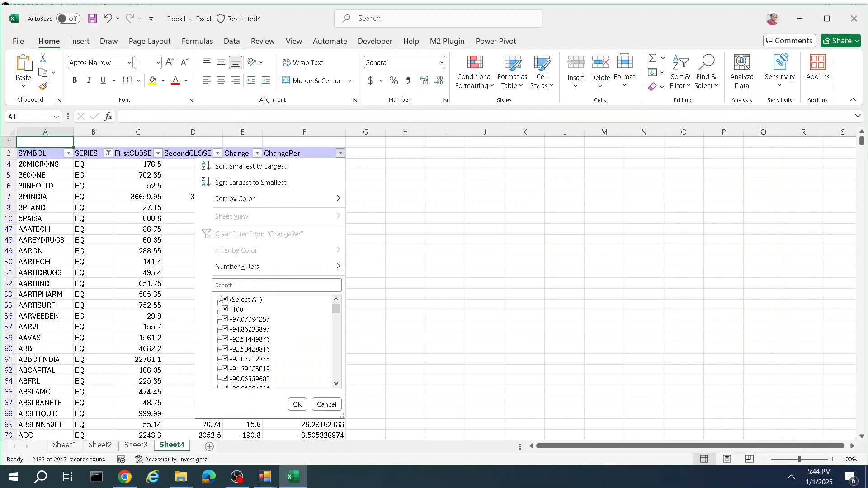
{"action": "left_click", "coordinate": [244, 183]}
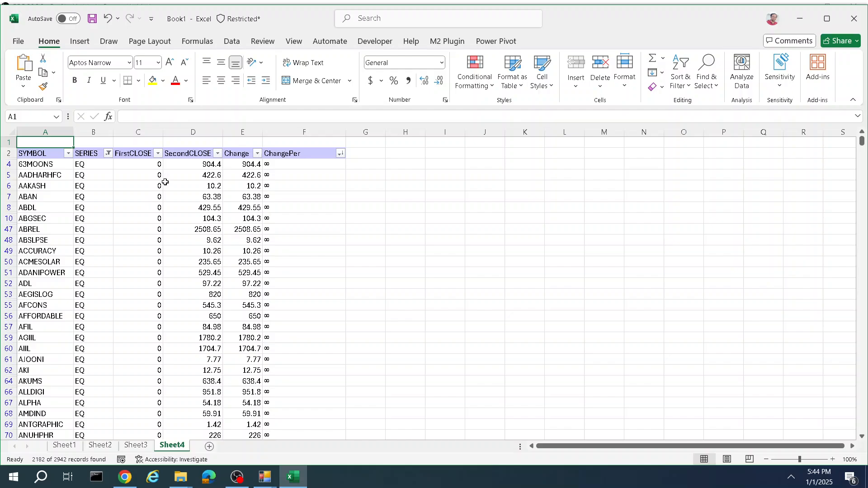
{"action": "left_click", "coordinate": [340, 153]}
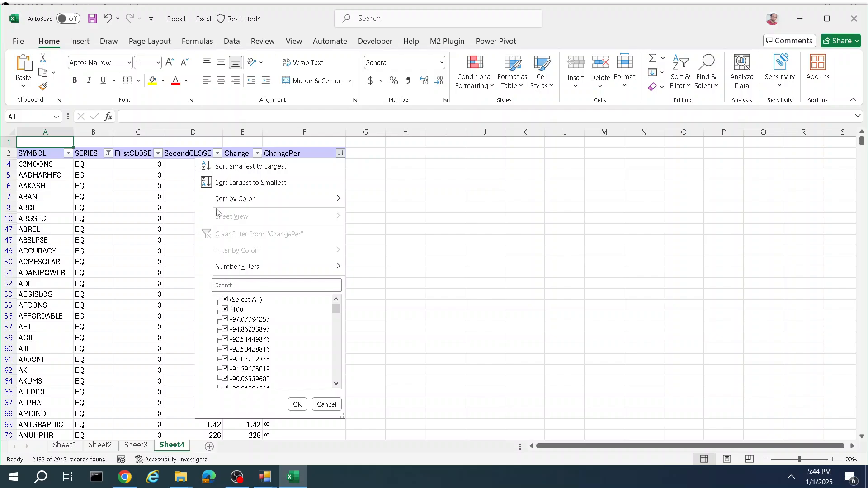
{"action": "left_click", "coordinate": [327, 405]}
Step: Scroll through the sorted list and select rows of the top-gaining EQ stocks to examine them
{"action": "scroll", "coordinate": [345, 327], "scroll_direction": "down", "scroll_amount": 13}
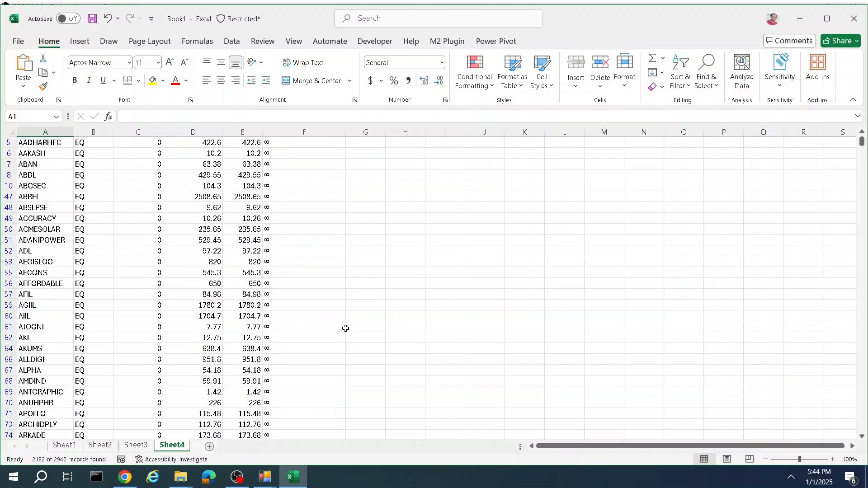
{"action": "scroll", "coordinate": [263, 243], "scroll_direction": "down", "scroll_amount": 20}
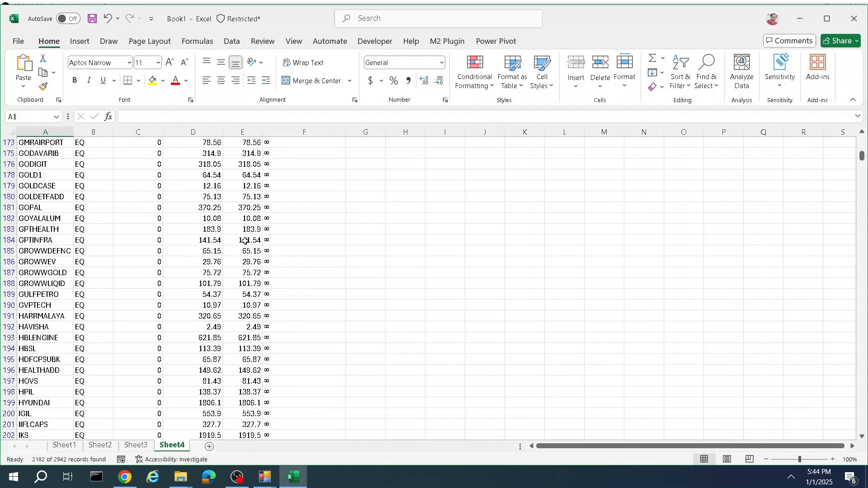
{"action": "scroll", "coordinate": [236, 247], "scroll_direction": "down", "scroll_amount": 20}
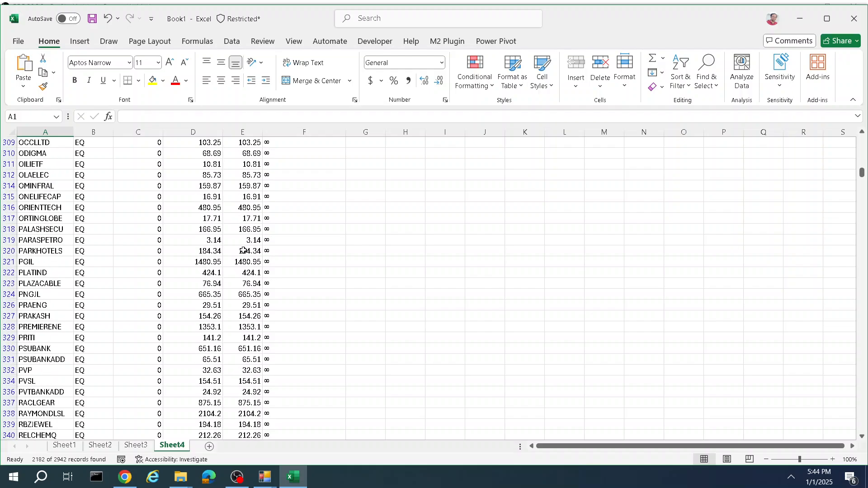
{"action": "scroll", "coordinate": [246, 268], "scroll_direction": "down", "scroll_amount": 3}
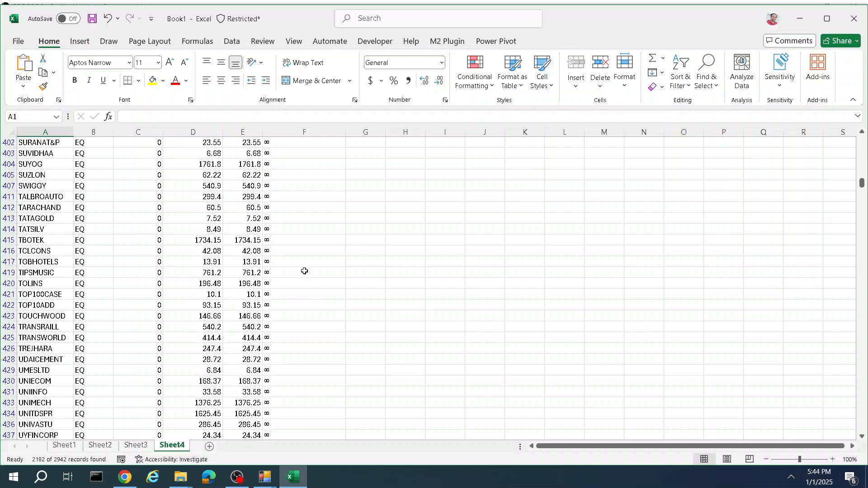
{"action": "scroll", "coordinate": [292, 260], "scroll_direction": "down", "scroll_amount": 15}
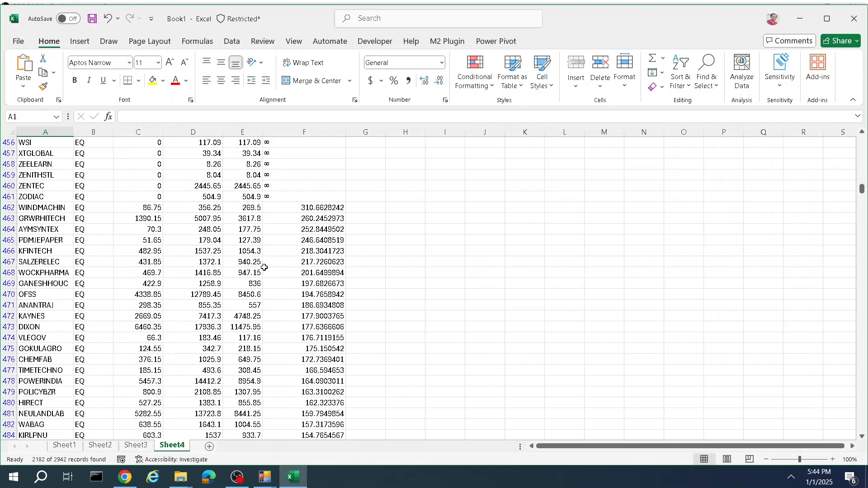
{"action": "left_click_drag", "start_coordinate": [42, 219], "coordinate": [327, 209]}
{"action": "left_click", "coordinate": [327, 209]}
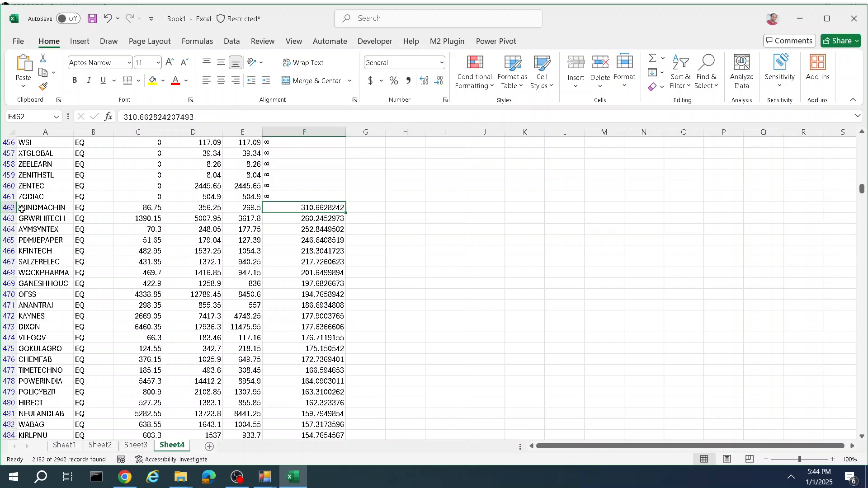
{"action": "left_click_drag", "start_coordinate": [22, 208], "coordinate": [333, 206]}
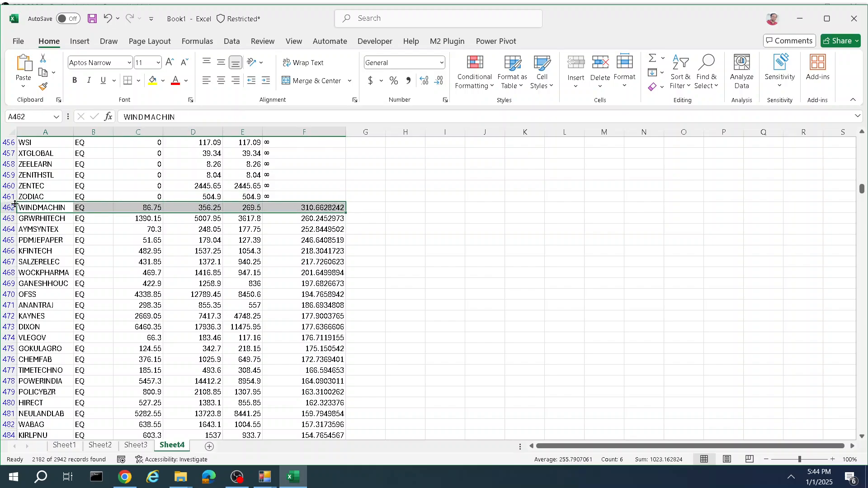
{"action": "left_click", "coordinate": [46, 219]}
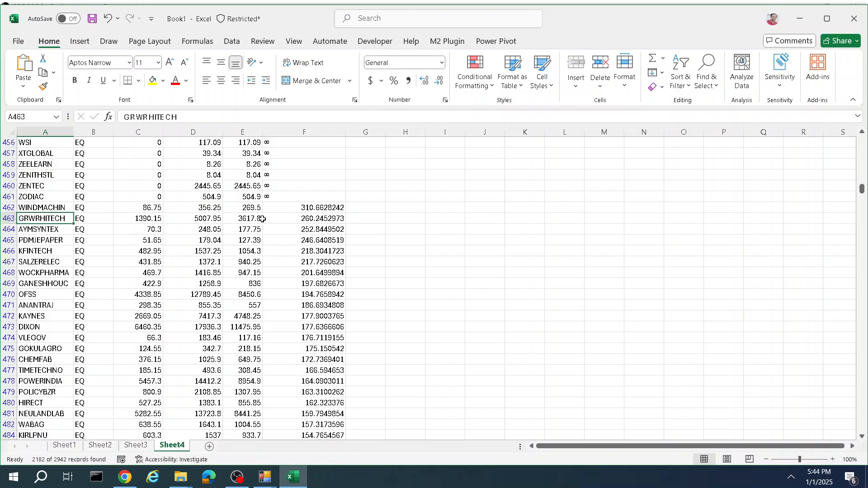
{"action": "left_click_drag", "start_coordinate": [28, 250], "coordinate": [299, 250]}
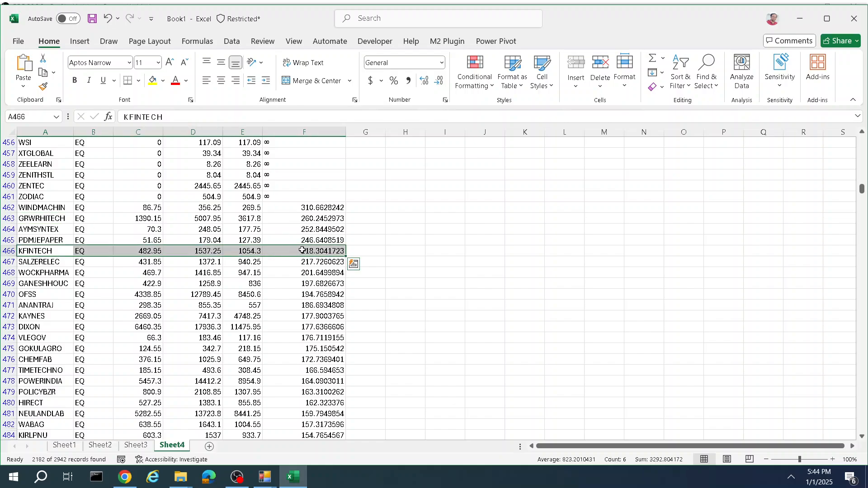
{"action": "left_click_drag", "start_coordinate": [30, 268], "coordinate": [283, 273]}
{"action": "scroll", "coordinate": [273, 286], "scroll_direction": "down", "scroll_amount": 3}
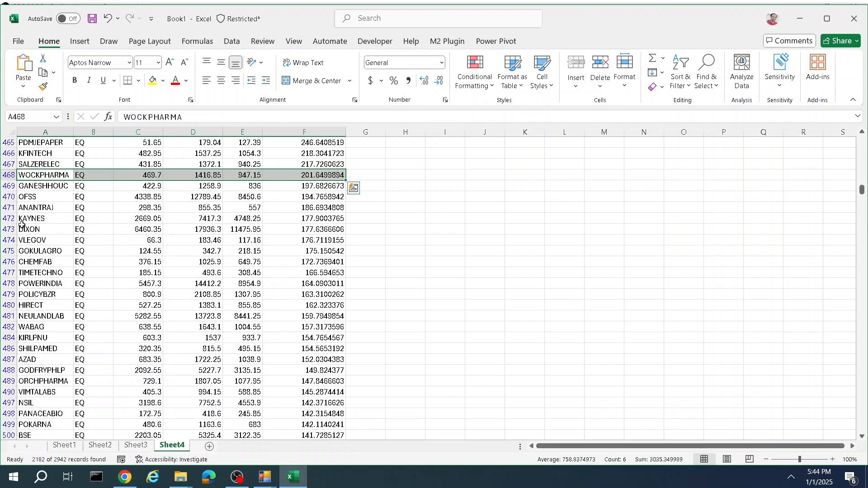
{"action": "scroll", "coordinate": [44, 307], "scroll_direction": "down", "scroll_amount": 4}
{"action": "left_click_drag", "start_coordinate": [61, 250], "coordinate": [324, 389]}
{"action": "scroll", "coordinate": [316, 352], "scroll_direction": "down", "scroll_amount": 7}
{"action": "scroll", "coordinate": [316, 307], "scroll_direction": "down", "scroll_amount": 1}
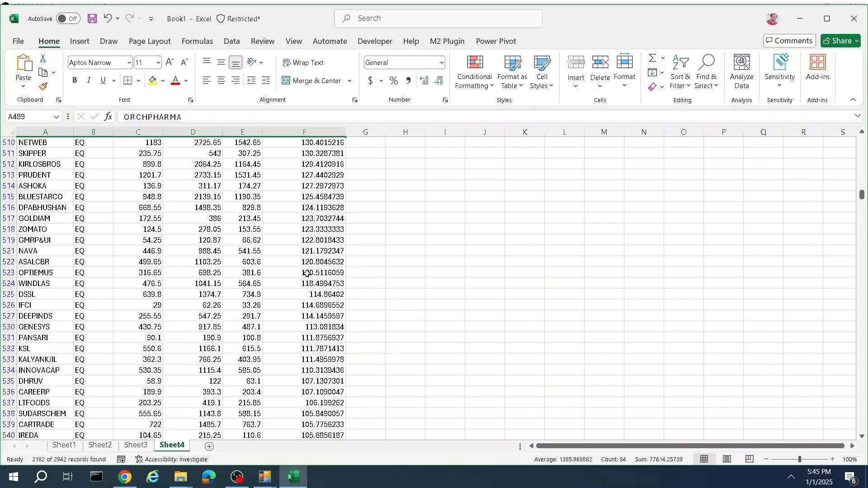
{"action": "scroll", "coordinate": [82, 292], "scroll_direction": "down", "scroll_amount": 1}
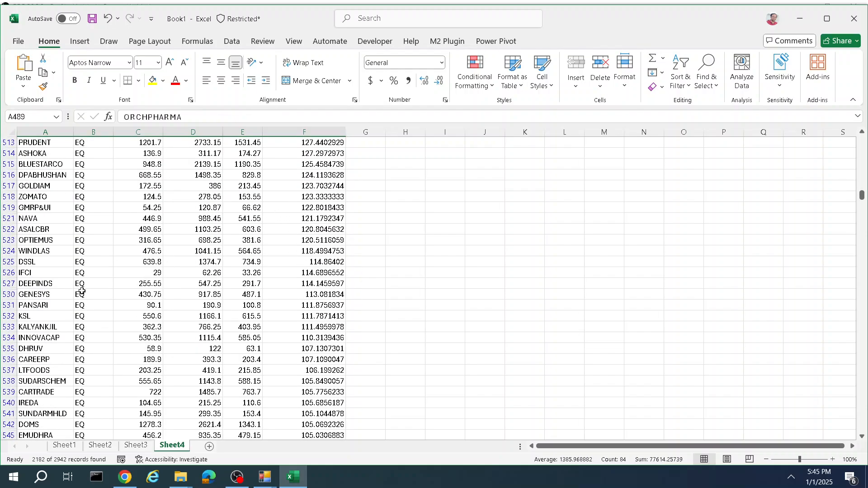
{"action": "left_click", "coordinate": [31, 204]}
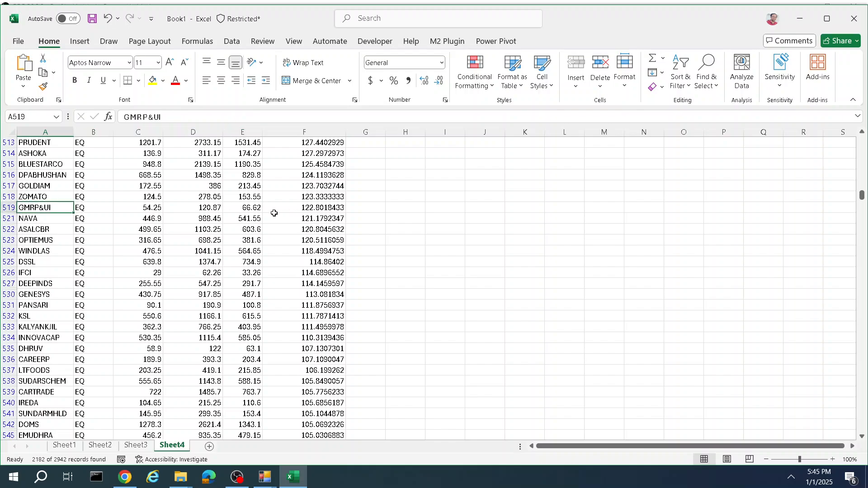
{"action": "left_click_drag", "start_coordinate": [42, 195], "coordinate": [244, 207]}
{"action": "scroll", "coordinate": [257, 207], "scroll_direction": "up", "scroll_amount": 2}
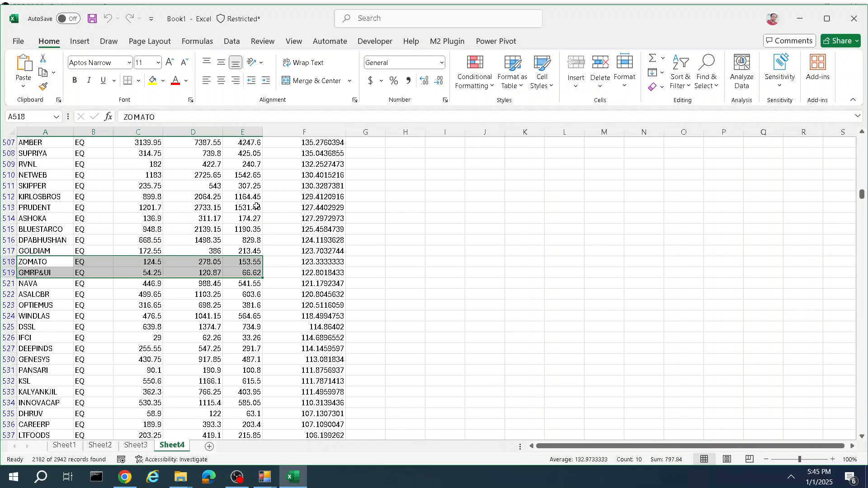
Step: On a new sheet, load the Bhav Copy FO for 31 December 2024
{"action": "left_click", "coordinate": [209, 446]}
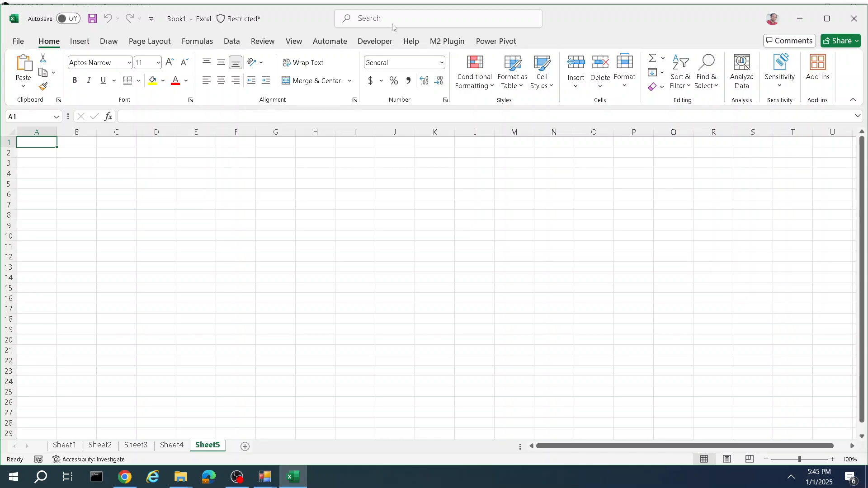
{"action": "left_click", "coordinate": [449, 40]}
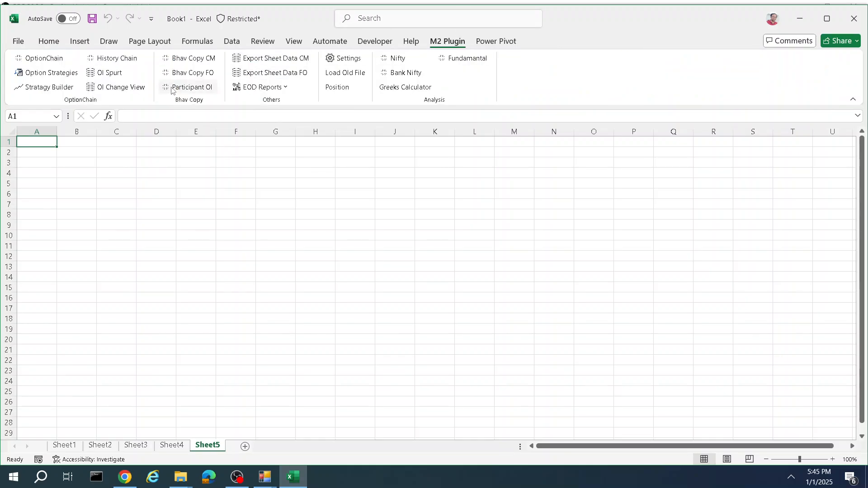
{"action": "left_click", "coordinate": [206, 72]}
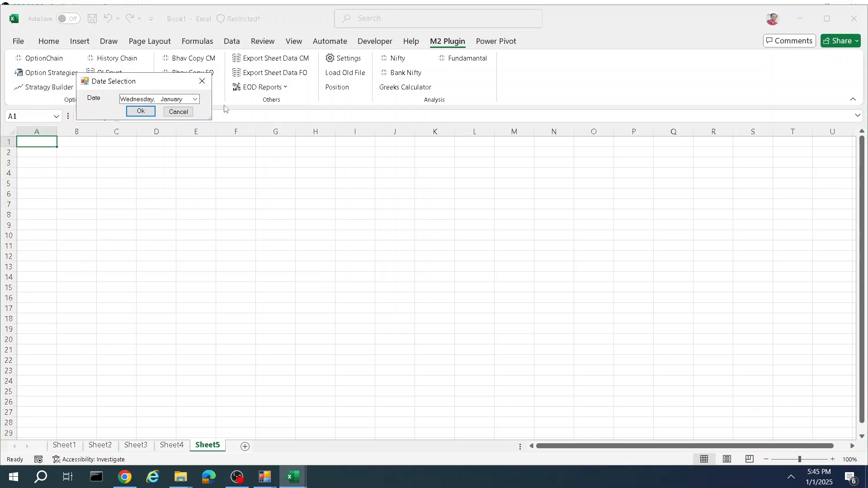
{"action": "left_click", "coordinate": [195, 99]}
{"action": "left_click", "coordinate": [158, 134]}
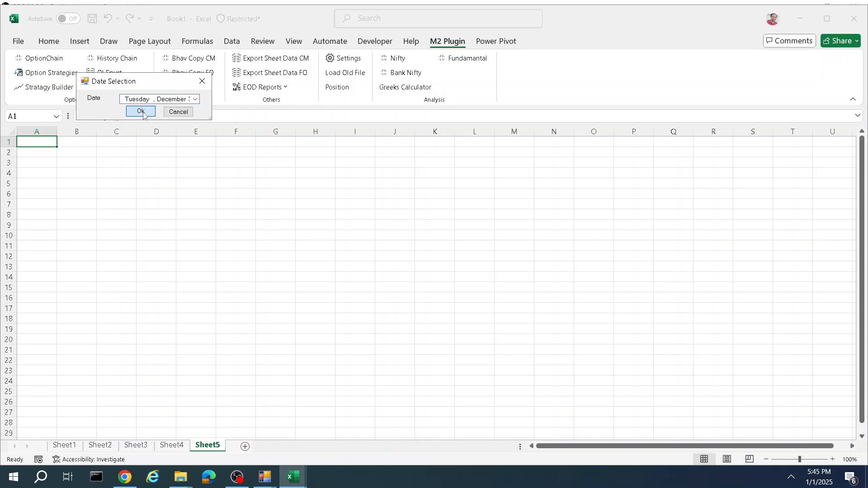
{"action": "left_click", "coordinate": [140, 111]}
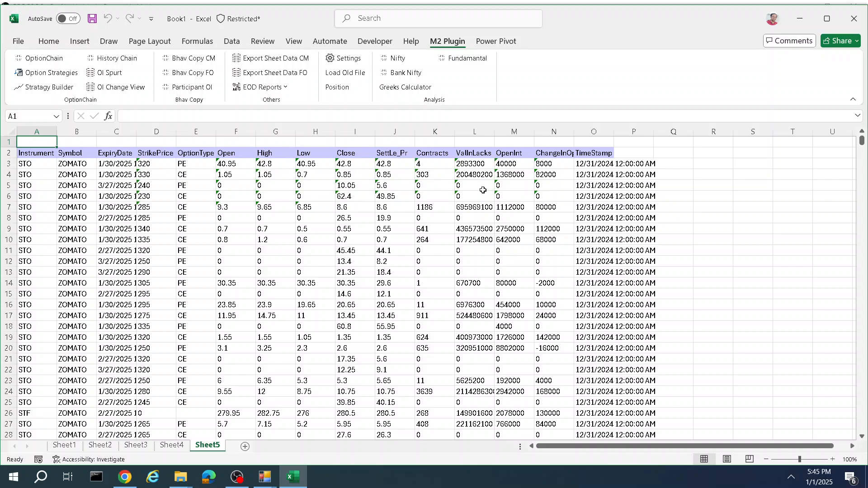
Step: On a new sheet, generate the Symbols Call Put Details EOD report for 31 December 2024
{"action": "left_click", "coordinate": [245, 447]}
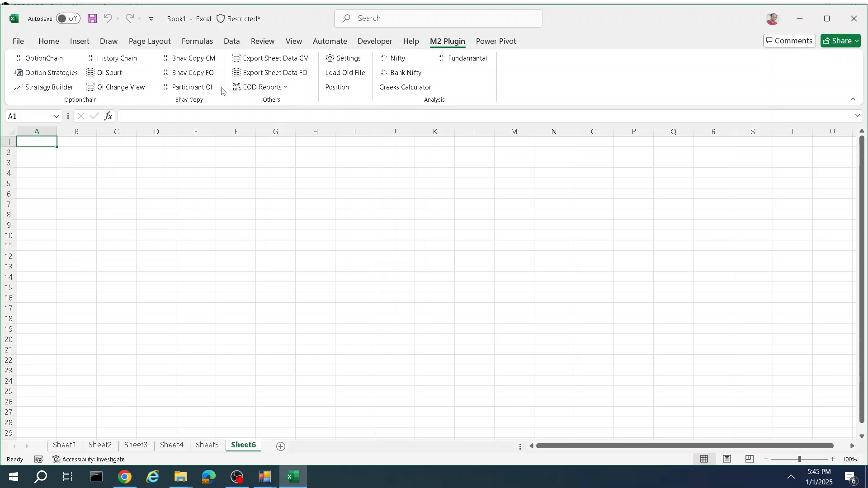
{"action": "left_click", "coordinate": [278, 91]}
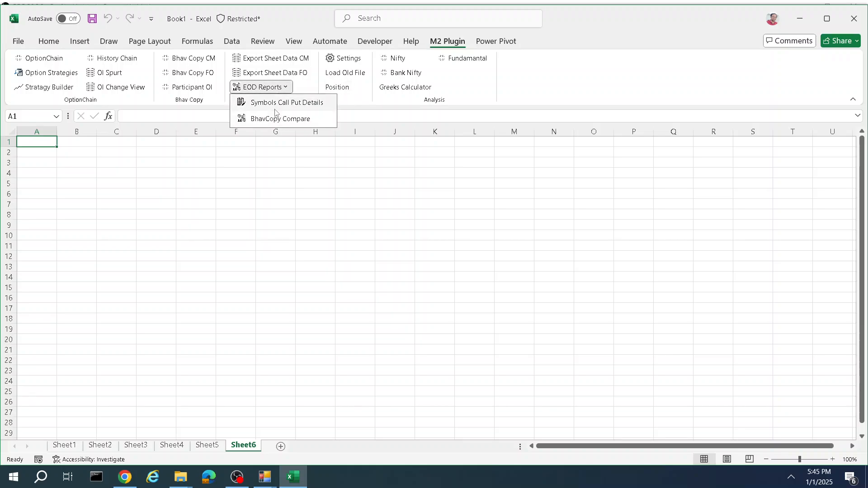
{"action": "left_click", "coordinate": [280, 104]}
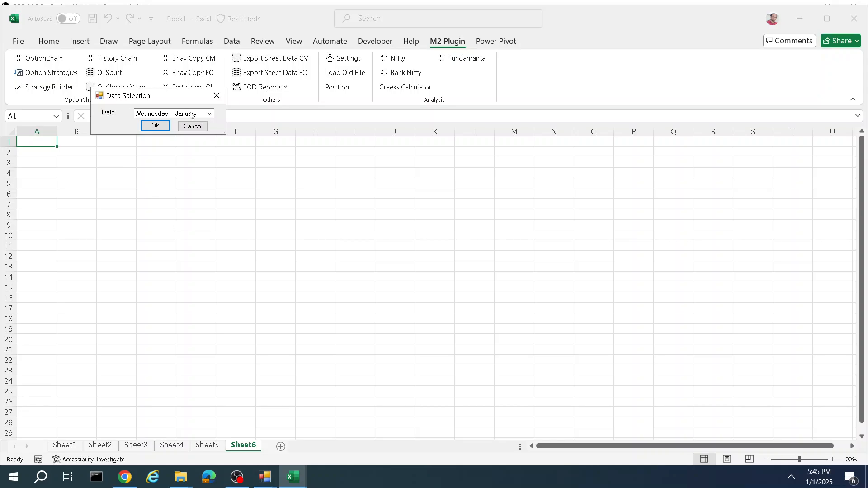
{"action": "left_click", "coordinate": [209, 113]}
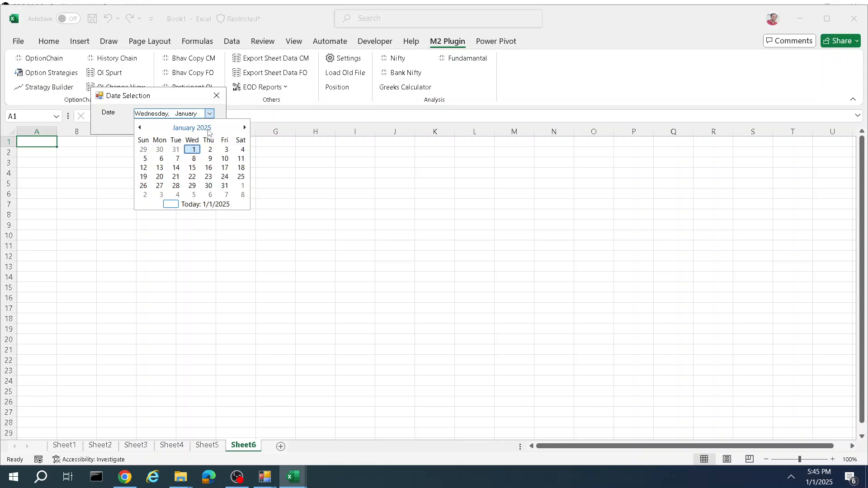
{"action": "left_click", "coordinate": [175, 150]}
{"action": "left_click", "coordinate": [163, 127]}
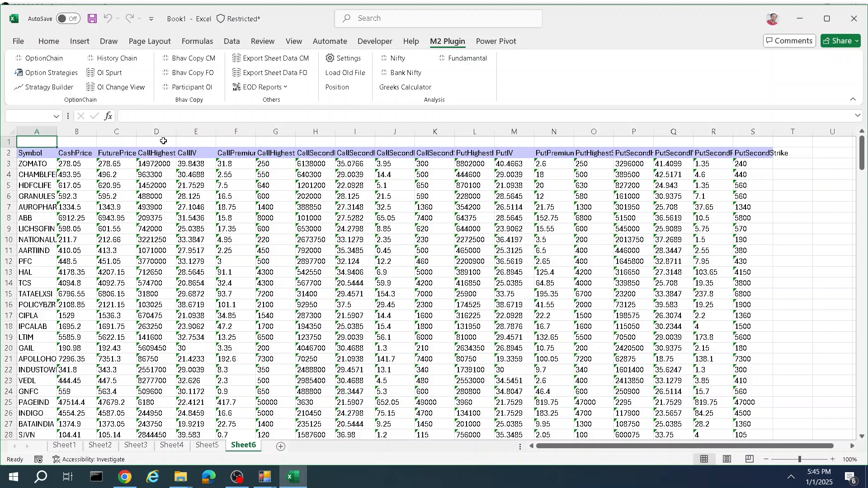
Step: Select the header row and turn on filtering for it
{"action": "left_click", "coordinate": [8, 153]}
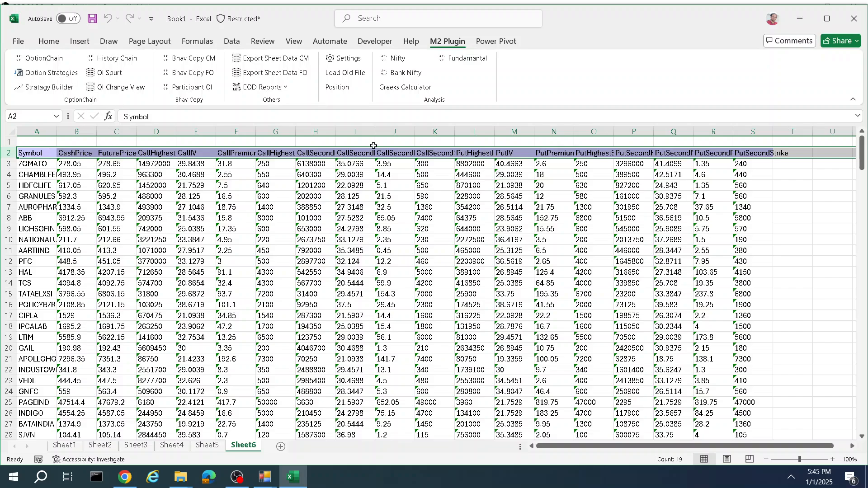
{"action": "left_click", "coordinate": [49, 40]}
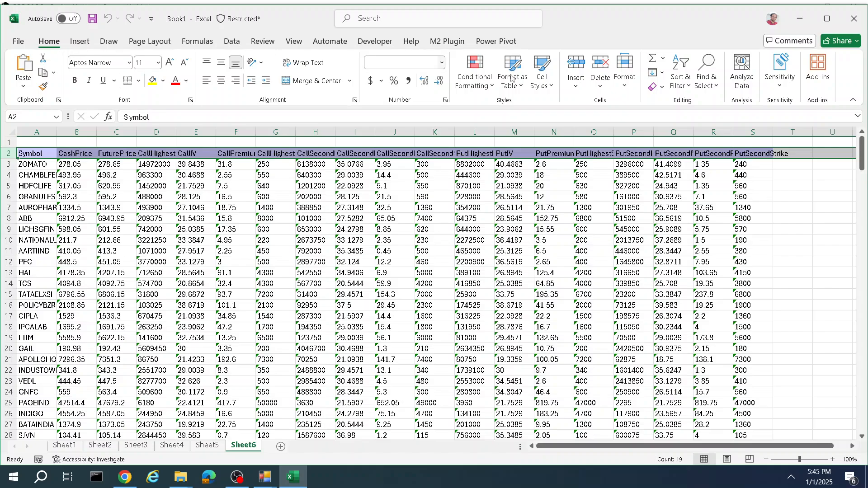
{"action": "left_click", "coordinate": [681, 77]}
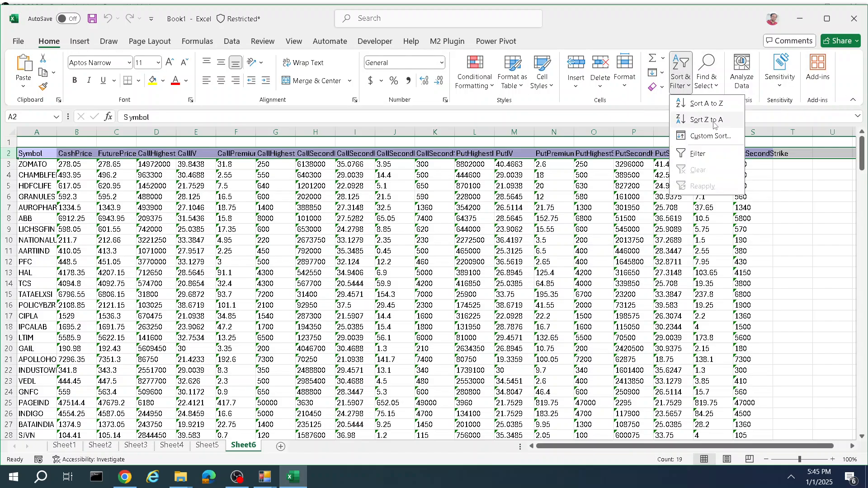
{"action": "left_click", "coordinate": [682, 155]}
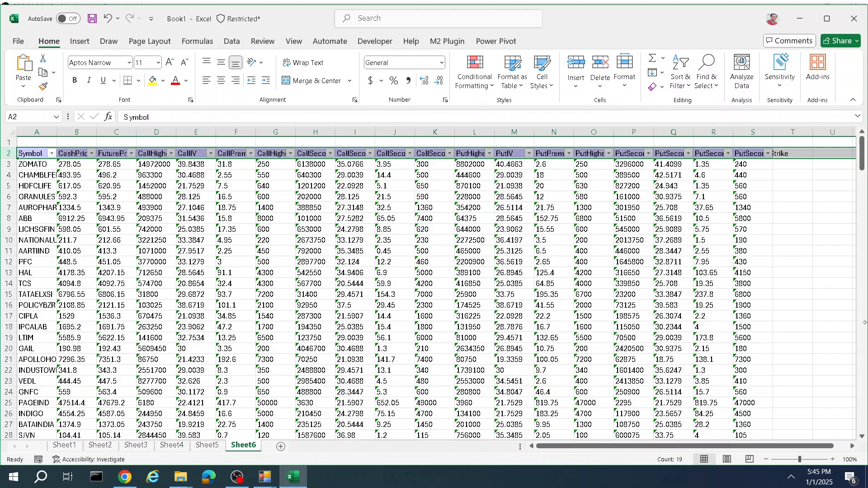
Step: Filter the Symbol column to show only ADANIENT
{"action": "left_click", "coordinate": [51, 154]}
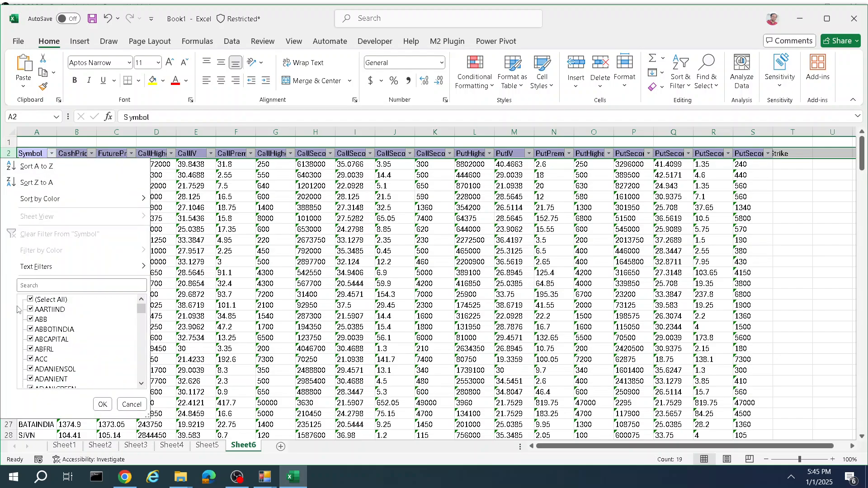
{"action": "left_click", "coordinate": [29, 299]}
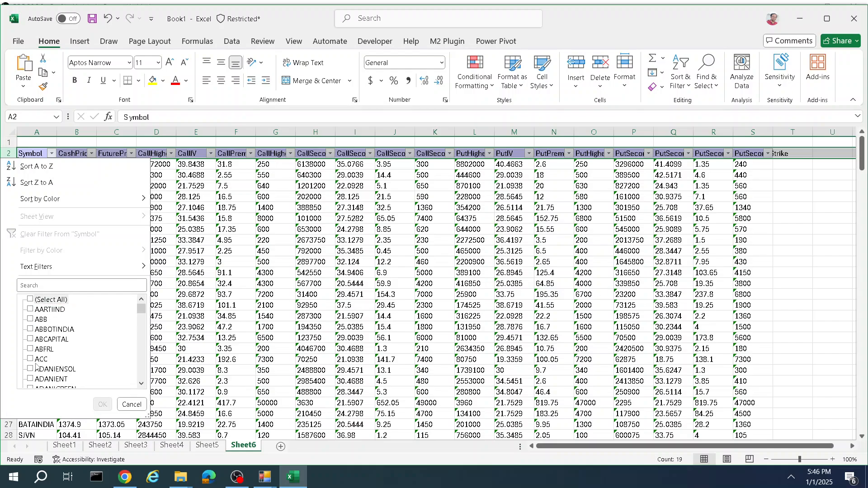
{"action": "left_click", "coordinate": [30, 379]}
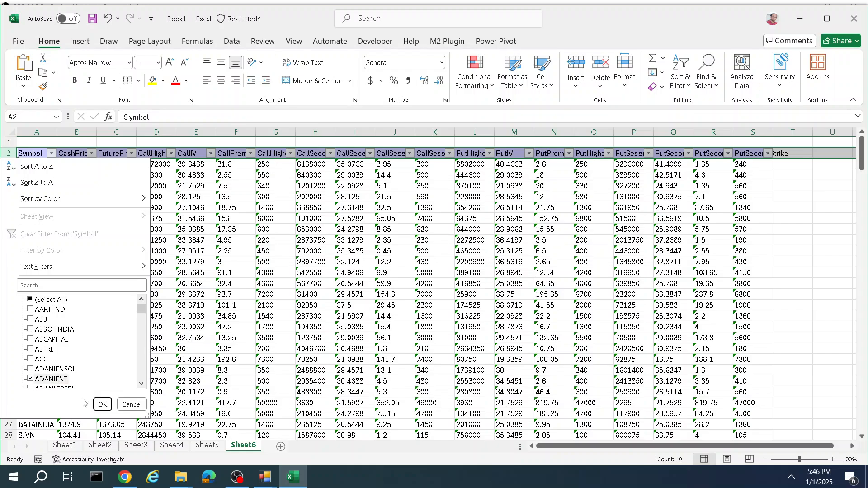
{"action": "left_click", "coordinate": [103, 404]}
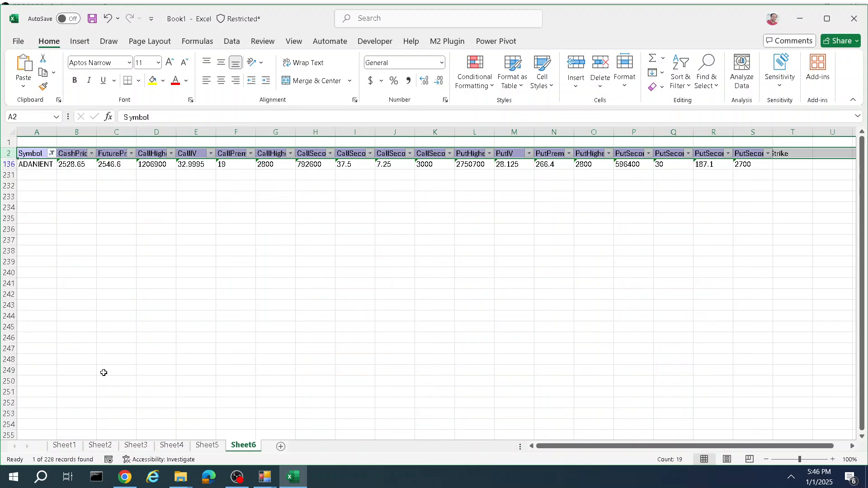
Step: Widen the CashPrice and CallHighestIO columns to fit their values
{"action": "double_click", "coordinate": [96, 135]}
{"action": "left_click", "coordinate": [76, 166]}
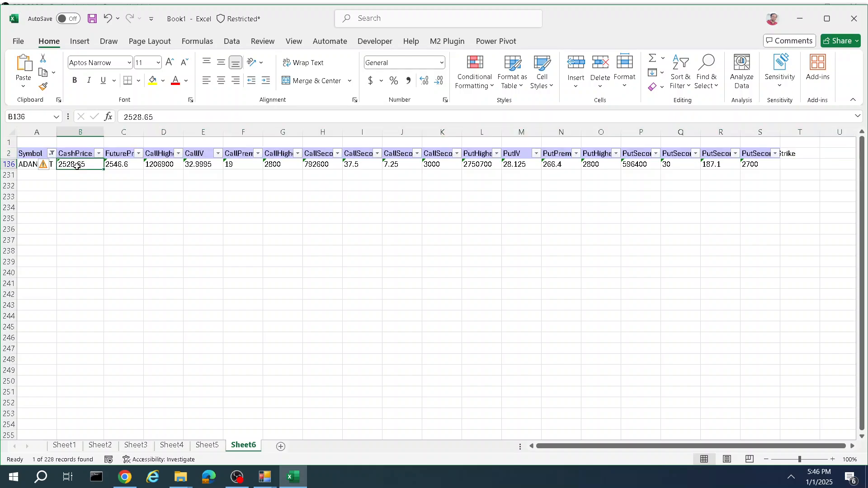
{"action": "left_click", "coordinate": [114, 164]}
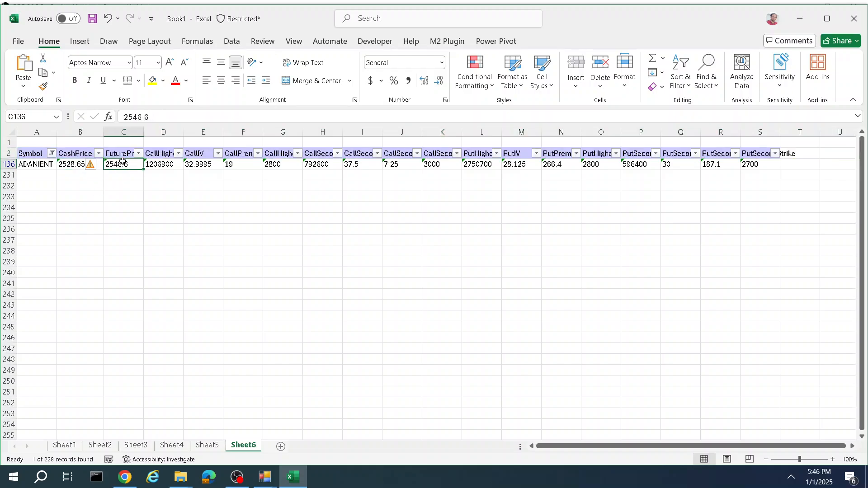
{"action": "left_click", "coordinate": [163, 164]}
{"action": "left_click_drag", "start_coordinate": [183, 132], "coordinate": [219, 132]}
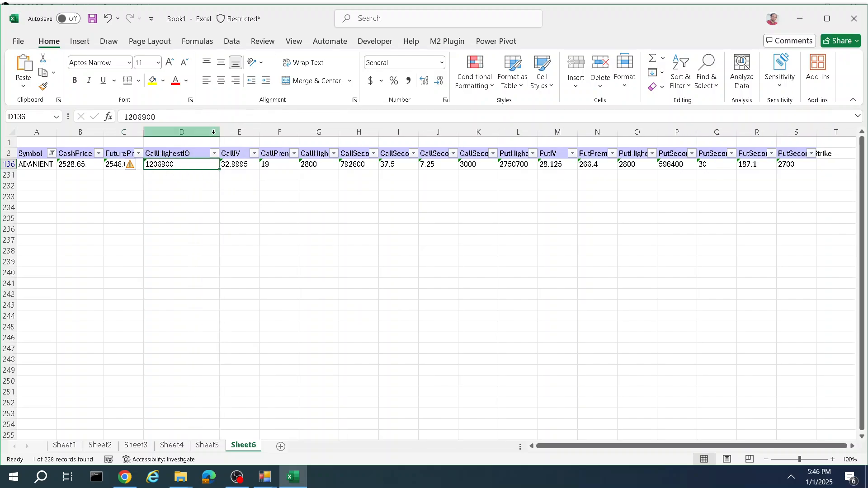
{"action": "left_click", "coordinate": [213, 134]}
{"action": "left_click", "coordinate": [162, 165]}
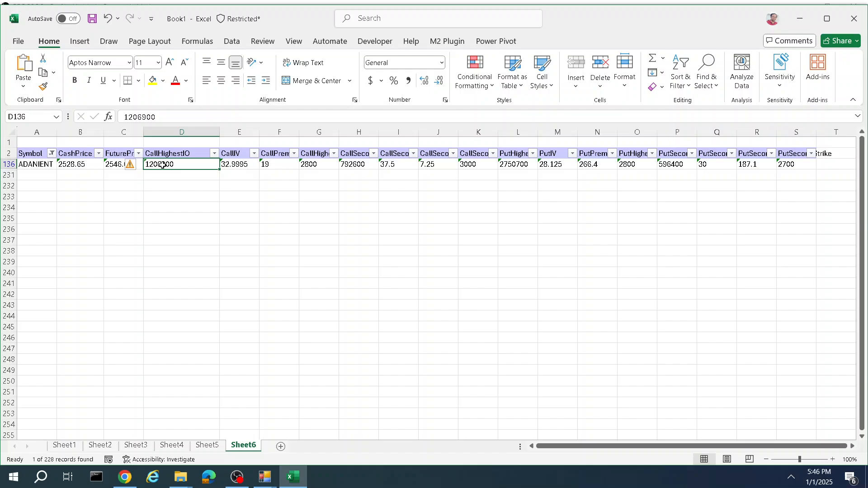
Step: Examine ADANIENT's call-side values, such as IV, premium, highest and second strikes
{"action": "left_click", "coordinate": [239, 166]}
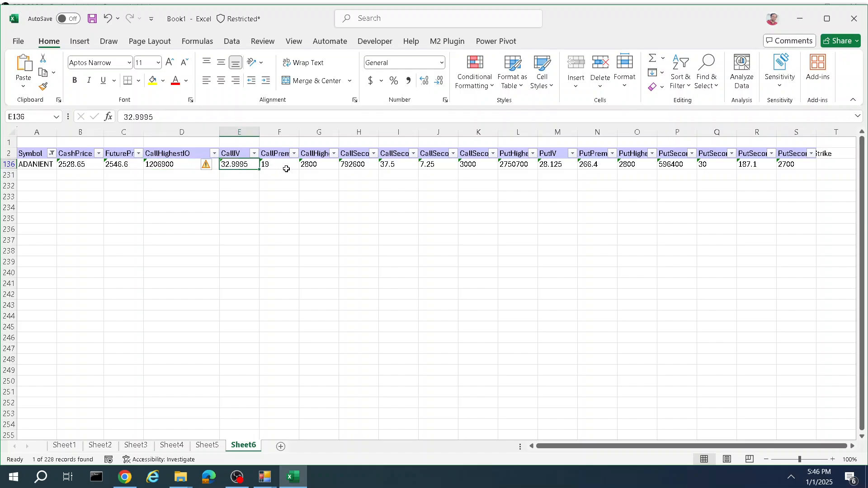
{"action": "left_click", "coordinate": [311, 157]}
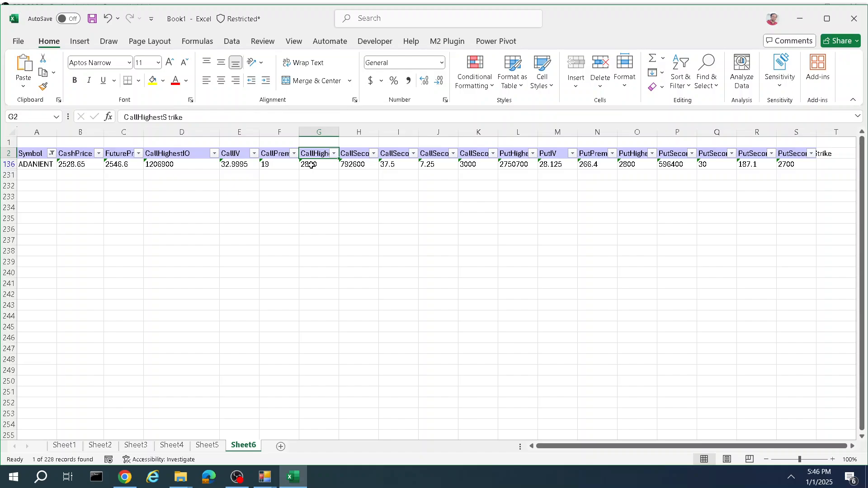
{"action": "left_click", "coordinate": [310, 166]}
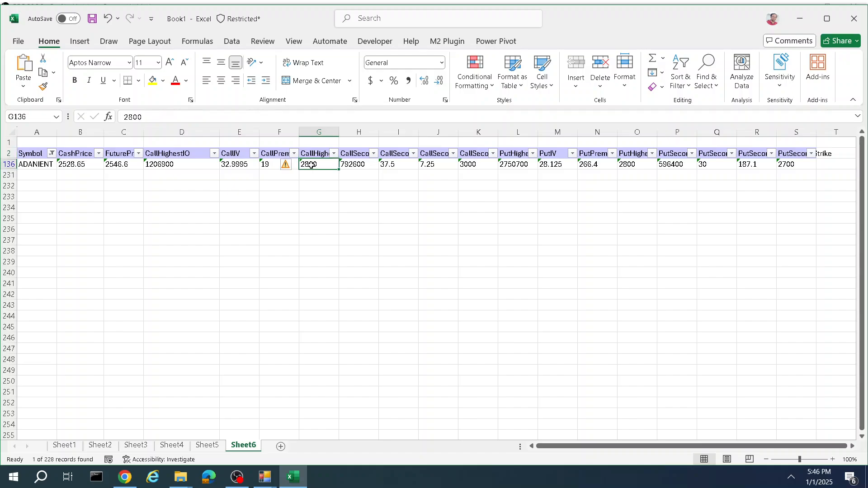
{"action": "left_click", "coordinate": [237, 166]}
{"action": "left_click", "coordinate": [279, 162]}
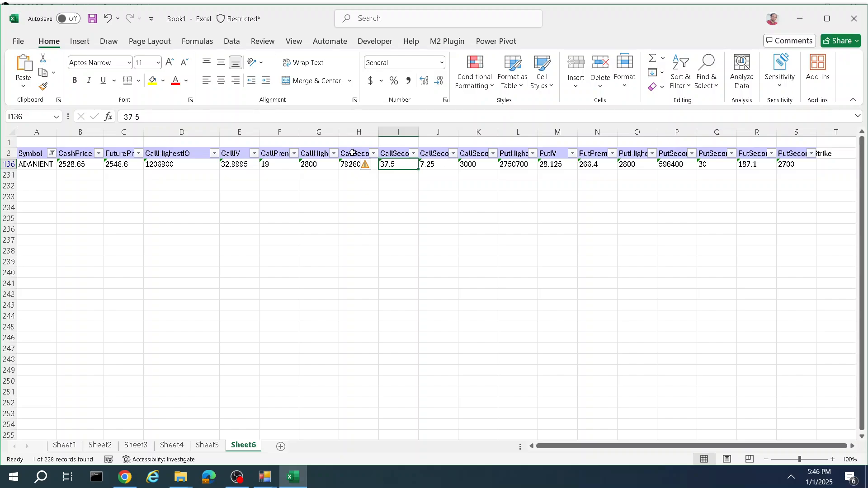
{"action": "left_click", "coordinate": [471, 155]}
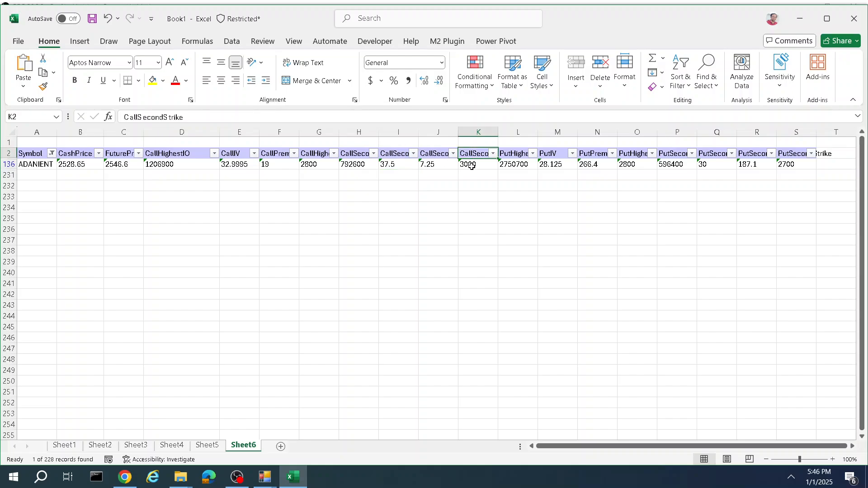
{"action": "left_click", "coordinate": [470, 165]}
{"action": "left_click", "coordinate": [425, 165]}
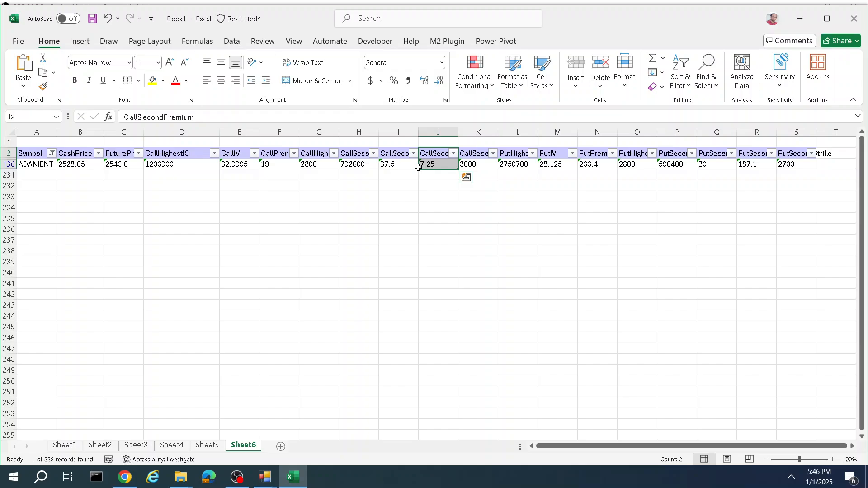
{"action": "left_click", "coordinate": [392, 165]}
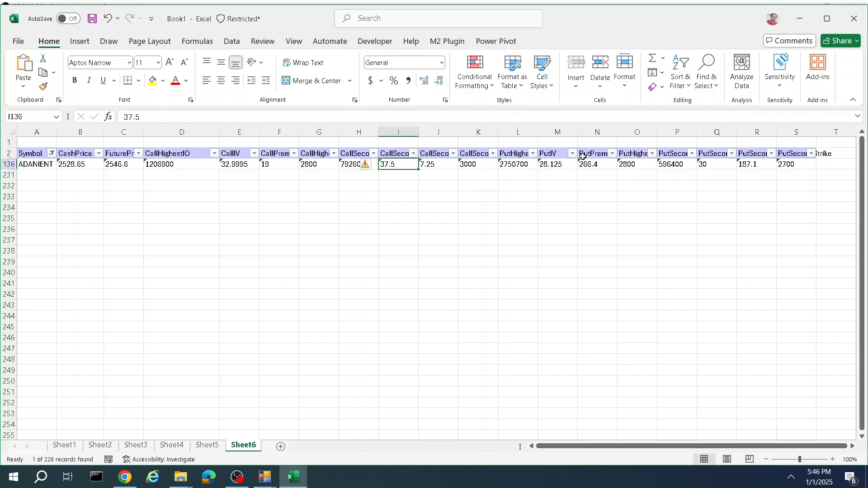
Step: Examine ADANIENT's put-side values, such as highest OI, IV, premium and second strike
{"action": "left_click", "coordinate": [555, 165]}
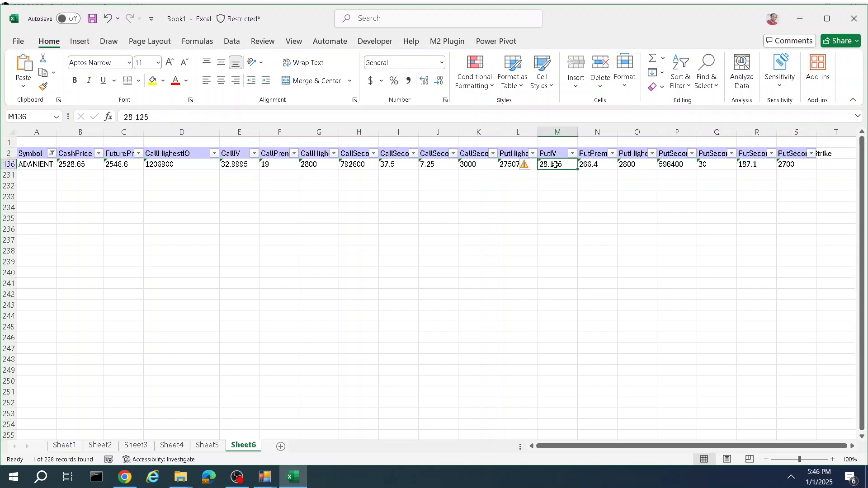
{"action": "left_click", "coordinate": [510, 153]}
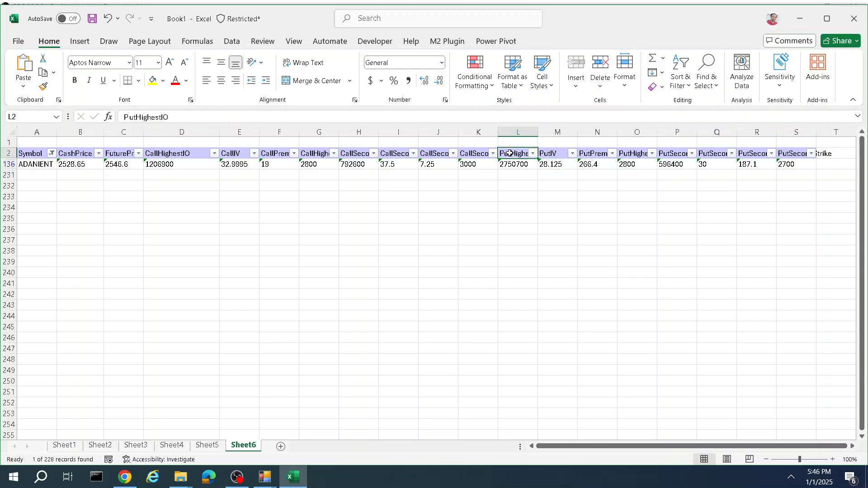
{"action": "left_click", "coordinate": [547, 153]}
{"action": "left_click", "coordinate": [580, 155]}
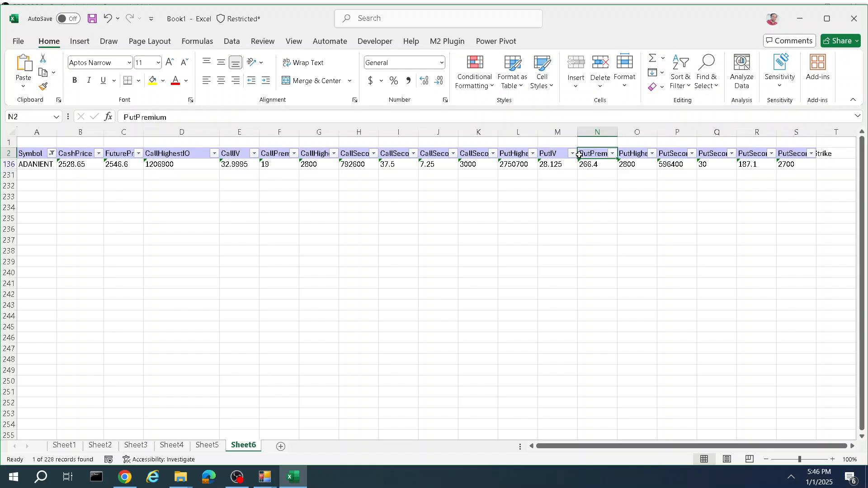
{"action": "left_click", "coordinate": [631, 153]}
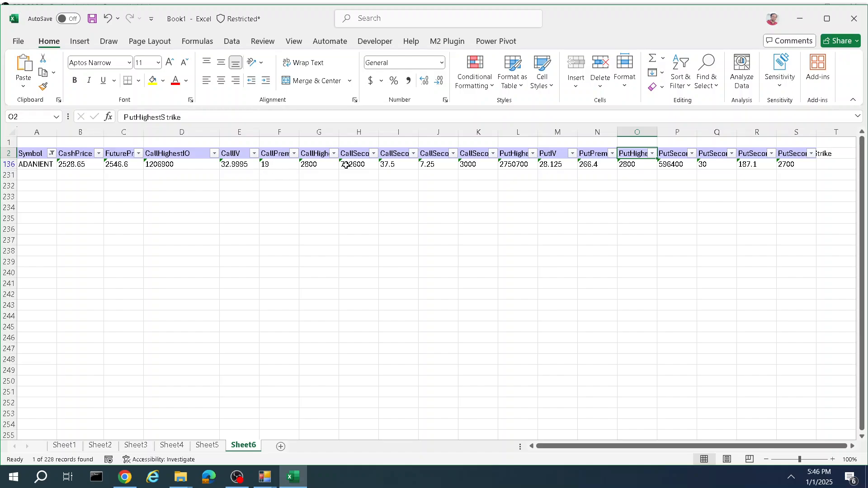
{"action": "left_click", "coordinate": [321, 168]}
{"action": "left_click", "coordinate": [635, 168]}
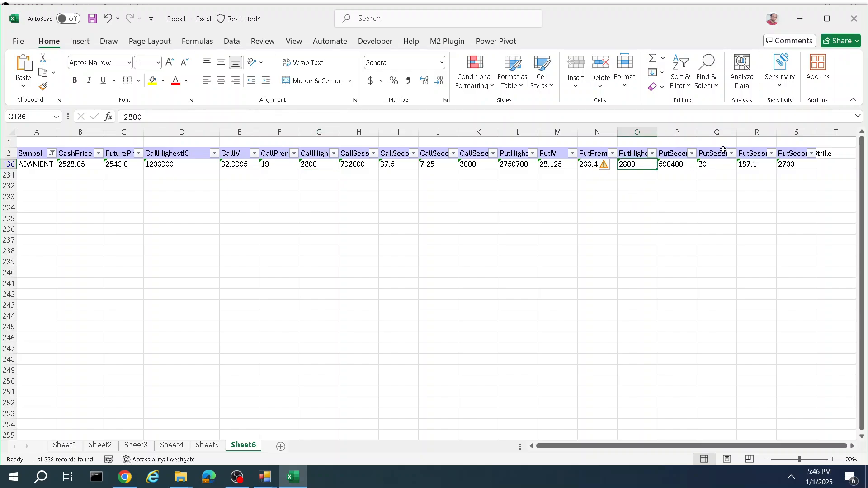
{"action": "left_click", "coordinate": [745, 151]}
{"action": "left_click", "coordinate": [788, 156]}
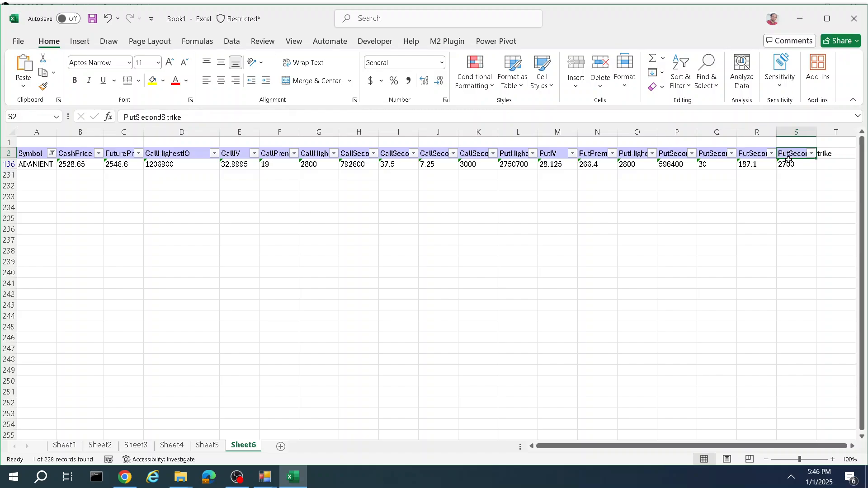
{"action": "left_click", "coordinate": [788, 165]}
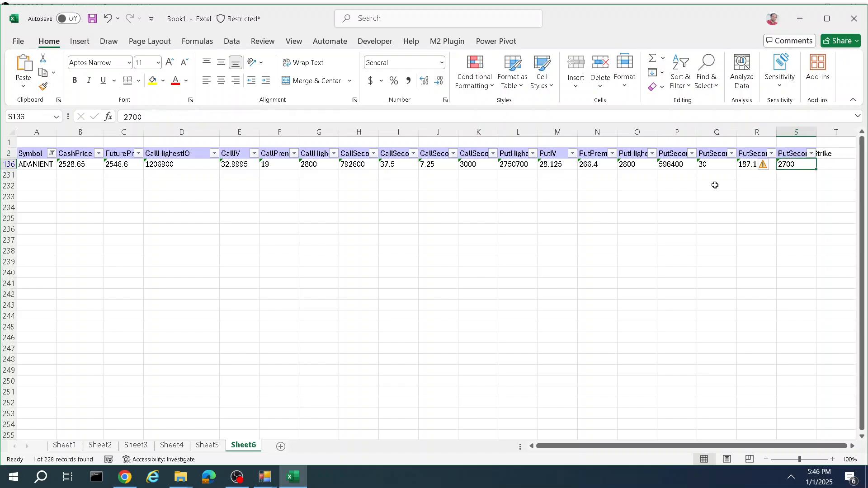
{"action": "left_click", "coordinate": [746, 164]}
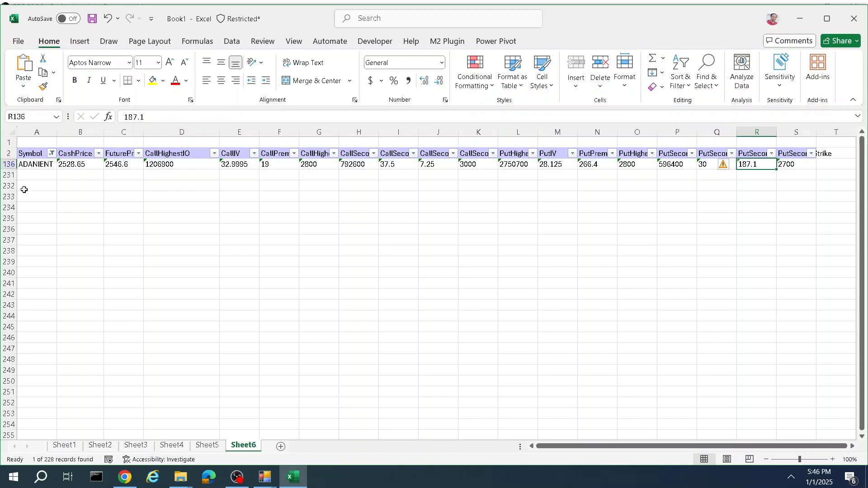
Step: Change the Symbol filter to show only BANKBARODA instead of ADANIENT
{"action": "left_click", "coordinate": [52, 153]}
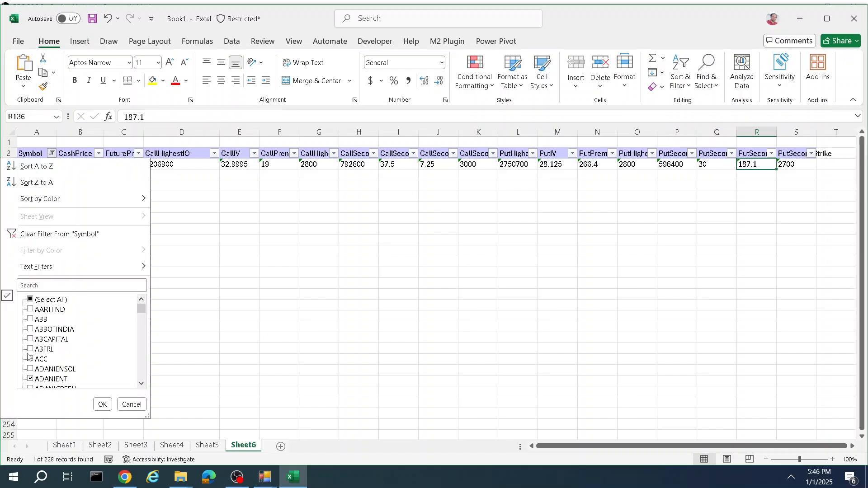
{"action": "left_click", "coordinate": [39, 379]}
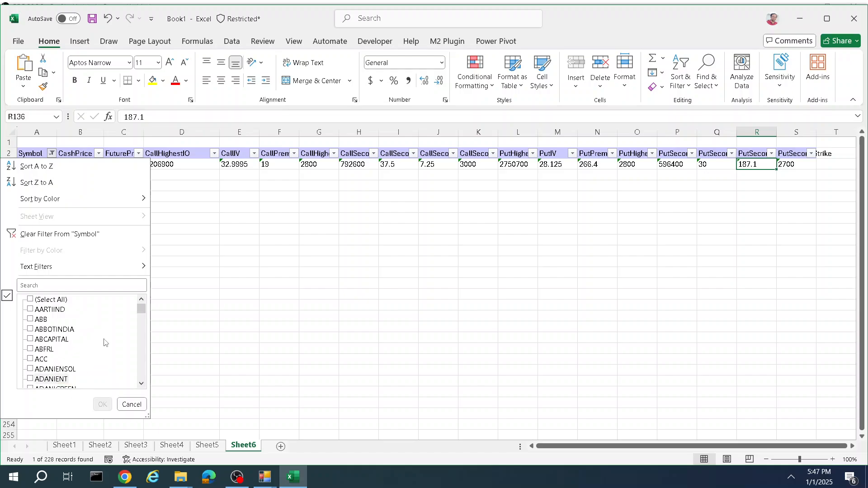
{"action": "scroll", "coordinate": [113, 336], "scroll_direction": "down", "scroll_amount": 4}
{"action": "scroll", "coordinate": [119, 330], "scroll_direction": "down", "scroll_amount": 3}
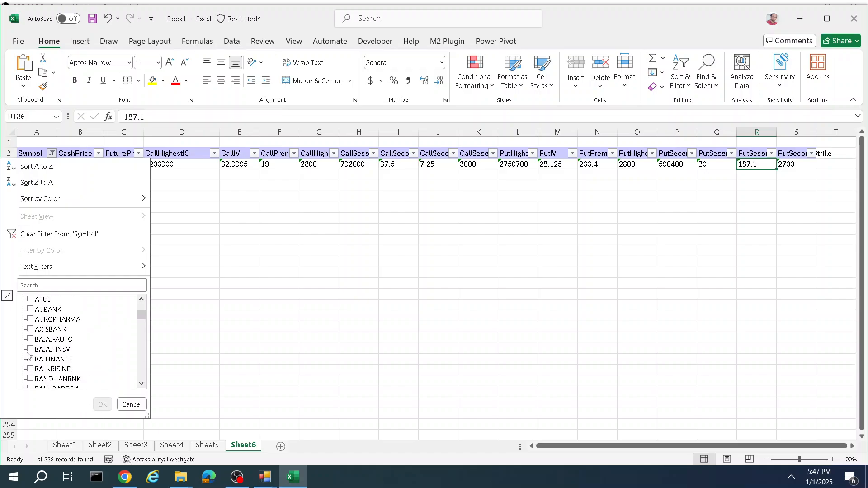
{"action": "scroll", "coordinate": [32, 349], "scroll_direction": "down", "scroll_amount": 2}
{"action": "left_click", "coordinate": [29, 329]}
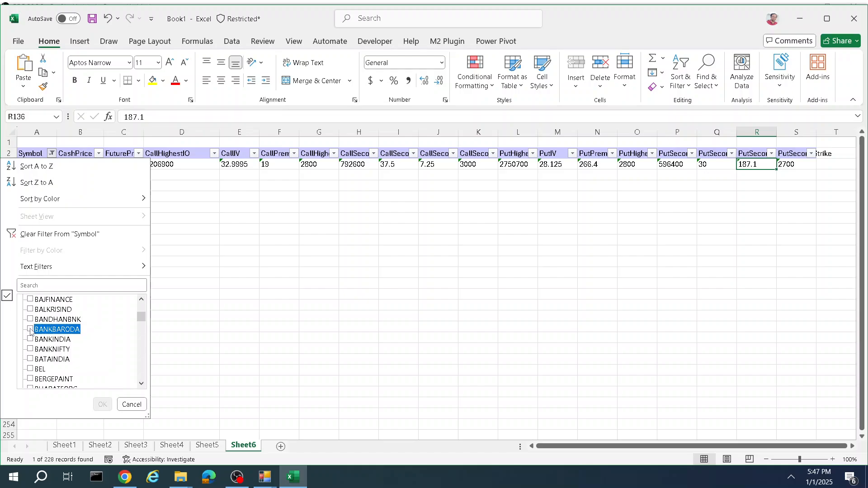
{"action": "left_click", "coordinate": [102, 404]}
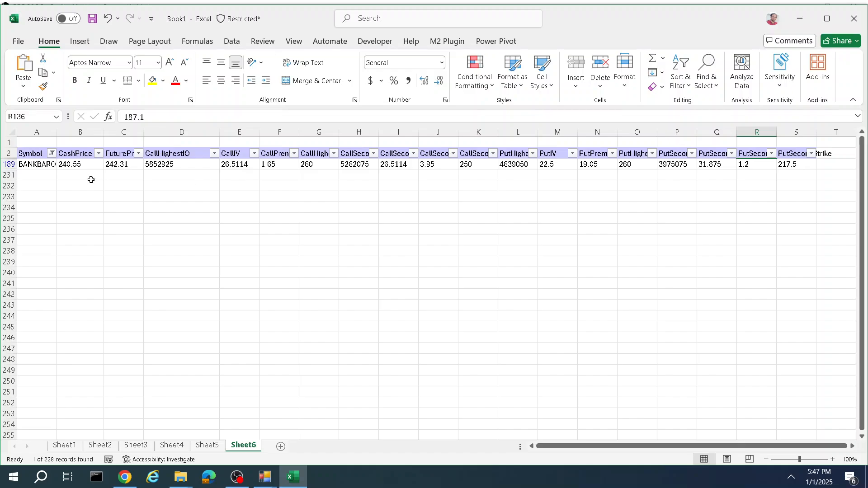
Step: Examine BANKBARODA's cash price and put-side values, such as second strike, second highest OI and highest strike
{"action": "left_click", "coordinate": [81, 165]}
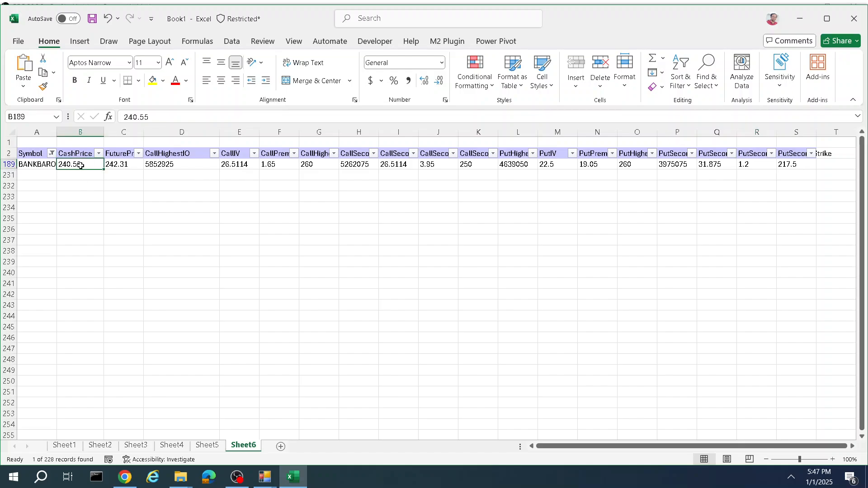
{"action": "left_click", "coordinate": [804, 150]}
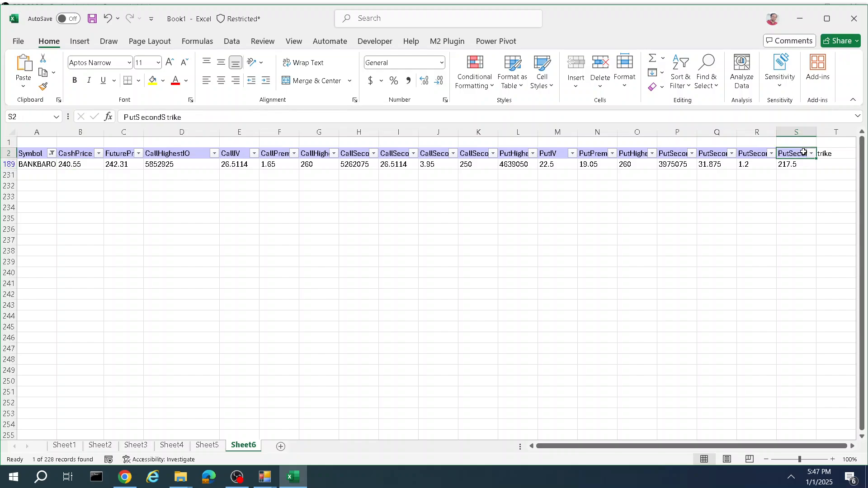
{"action": "left_click", "coordinate": [794, 165]}
{"action": "left_click", "coordinate": [666, 152]}
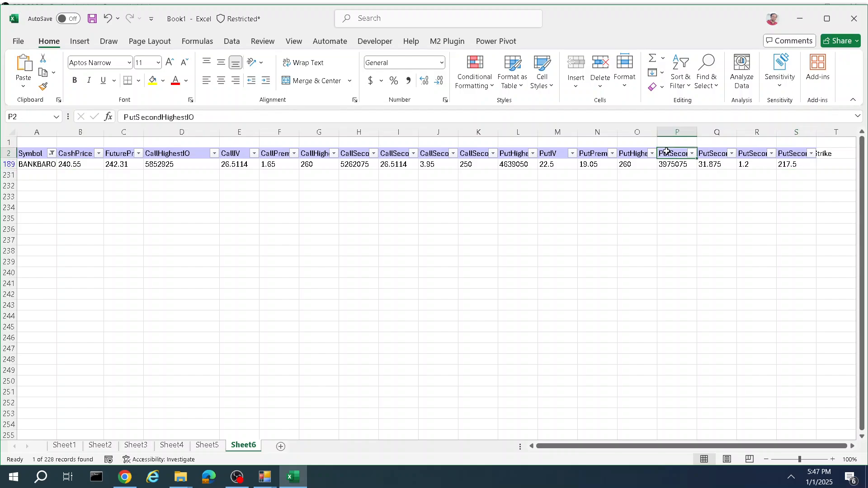
{"action": "left_click", "coordinate": [633, 153]}
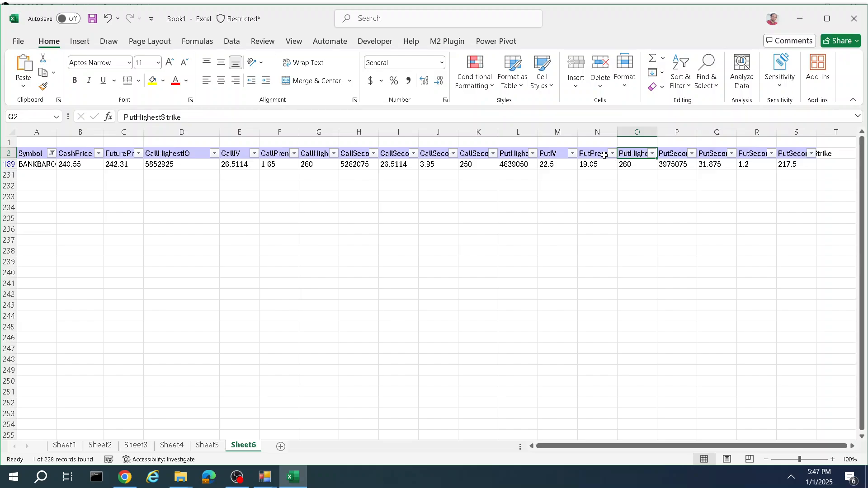
{"action": "left_click", "coordinate": [636, 167]}
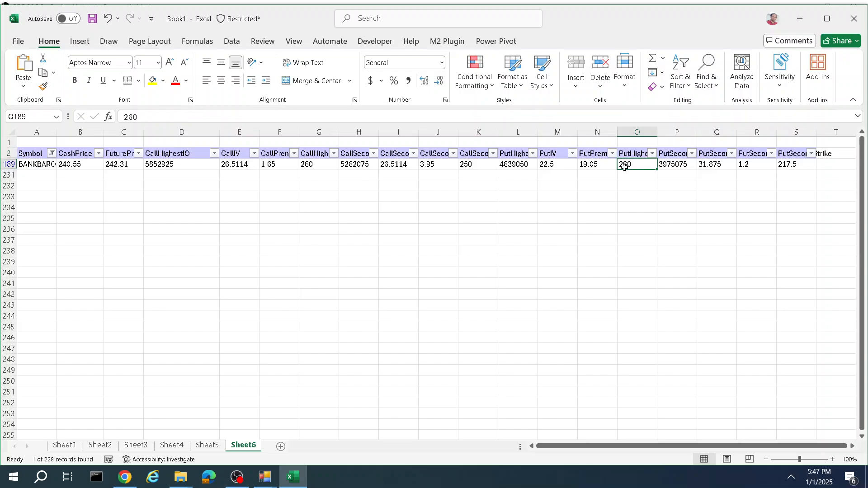
Step: Examine BANKBARODA's call-side values, such as second OI, second IV, second strike and highest strike
{"action": "left_click", "coordinate": [350, 151]}
{"action": "left_click", "coordinate": [386, 150]}
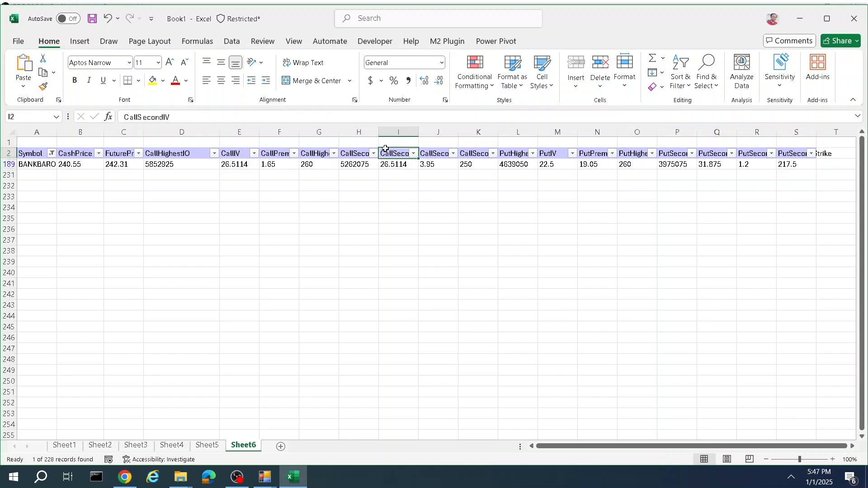
{"action": "left_click", "coordinate": [476, 153]}
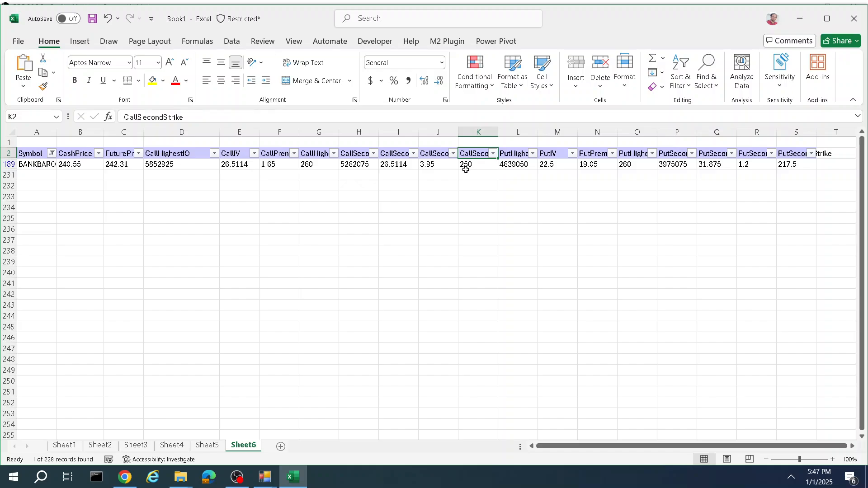
{"action": "left_click", "coordinate": [466, 171]}
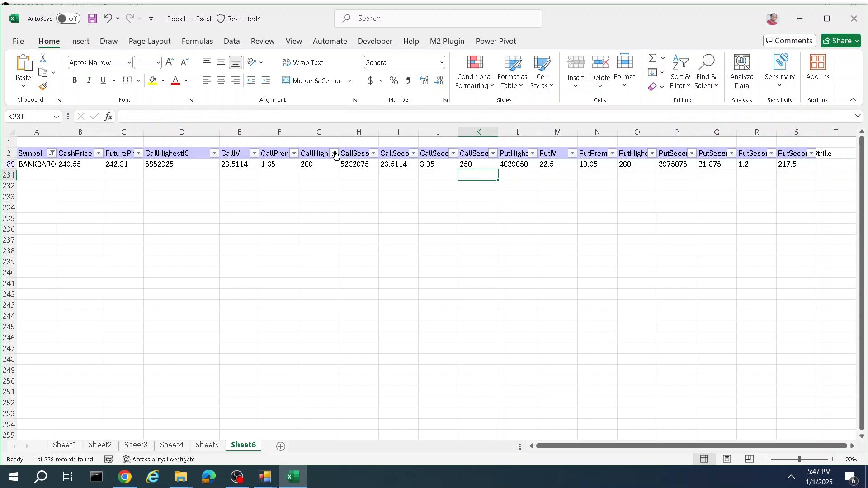
{"action": "left_click", "coordinate": [314, 154]}
{"action": "left_click", "coordinate": [311, 171]}
{"action": "left_click", "coordinate": [310, 163]}
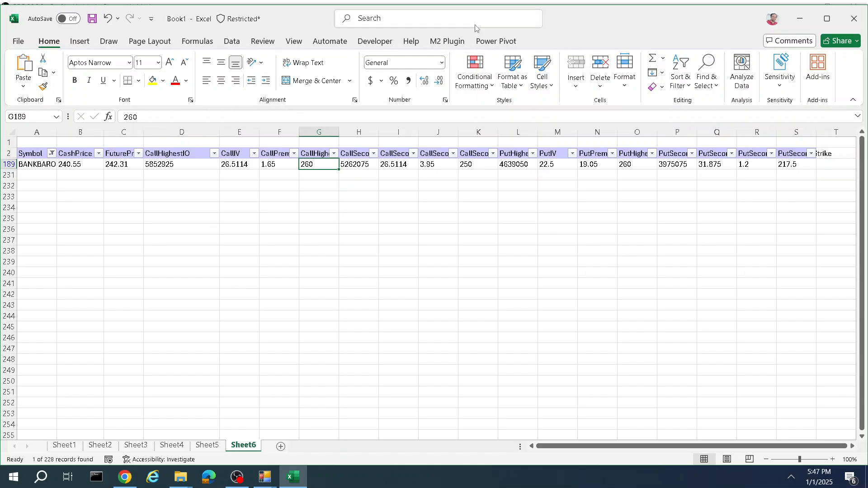
Step: On a new sheet, load Participant OI data for 31 December 2024 and review the client-type rows
{"action": "left_click", "coordinate": [448, 43]}
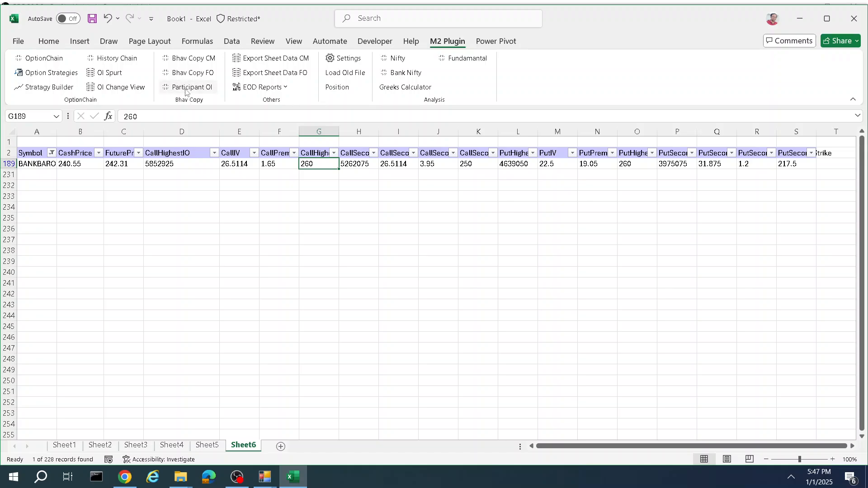
{"action": "left_click", "coordinate": [281, 446]}
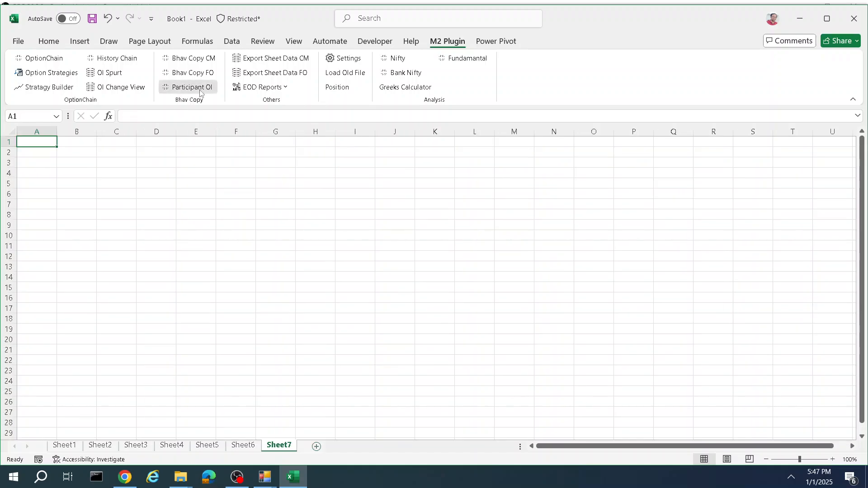
{"action": "left_click", "coordinate": [197, 91]}
{"action": "left_click", "coordinate": [224, 127]}
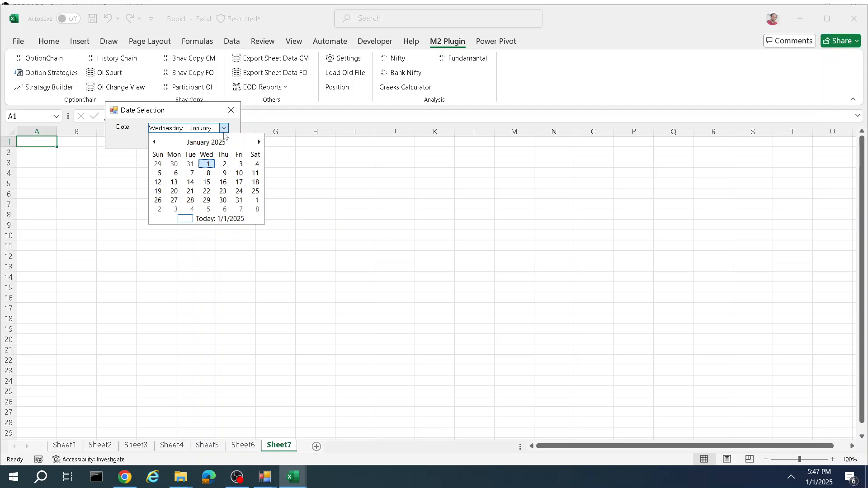
{"action": "left_click", "coordinate": [193, 166]}
{"action": "left_click", "coordinate": [169, 140]}
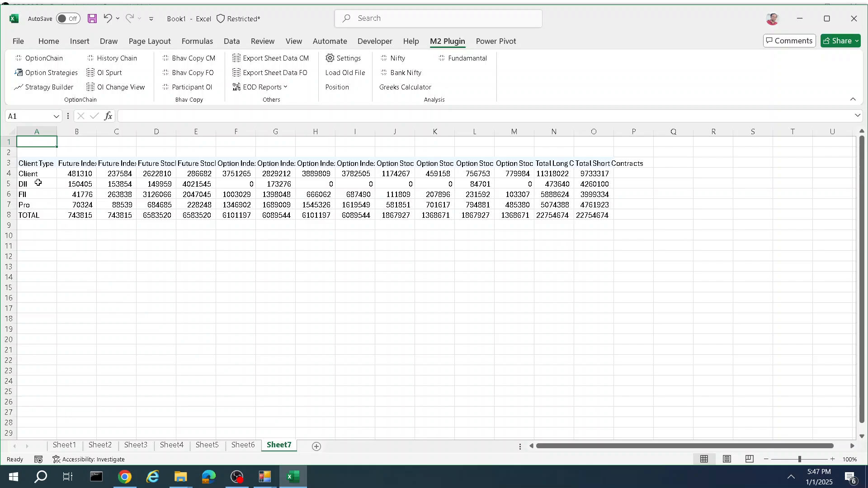
{"action": "left_click_drag", "start_coordinate": [38, 182], "coordinate": [633, 215]}
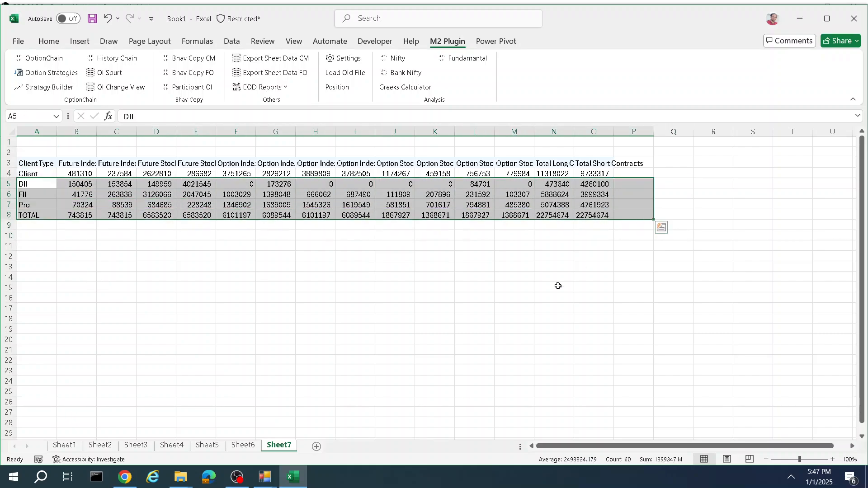
{"action": "left_click", "coordinate": [472, 329]}
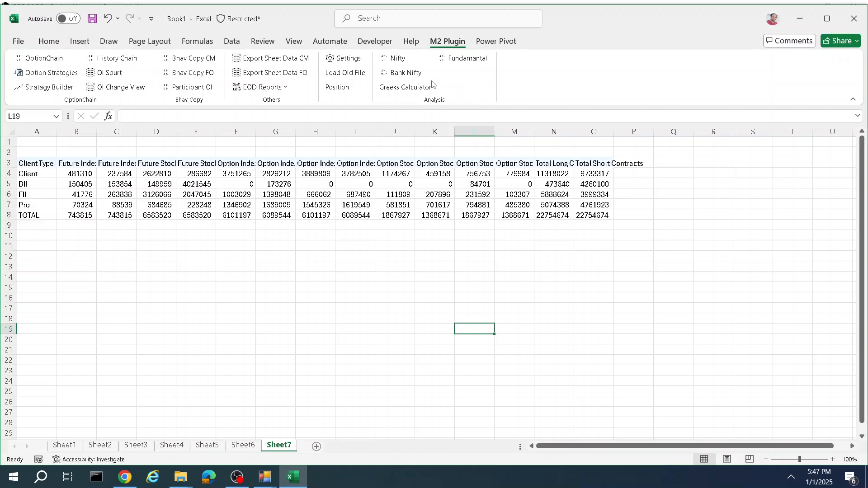
Step: On another new sheet, fetch Fundamental data for the stock TCS
{"action": "left_click", "coordinate": [317, 447]}
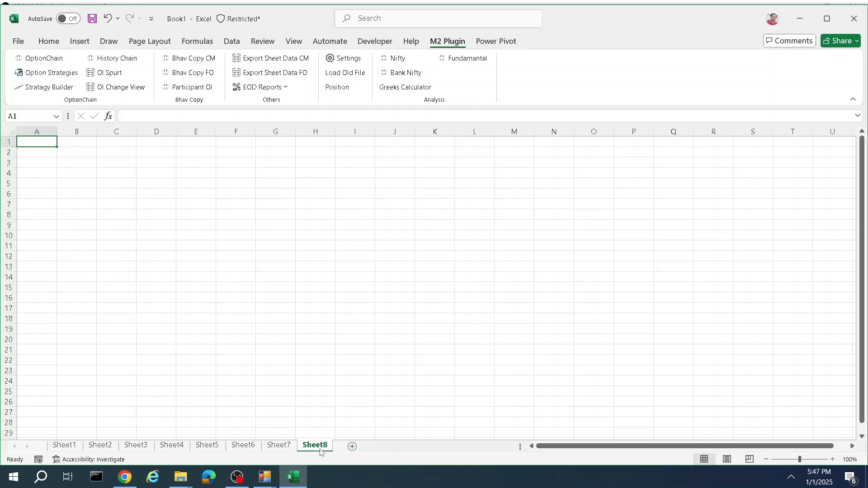
{"action": "left_click", "coordinate": [472, 64]}
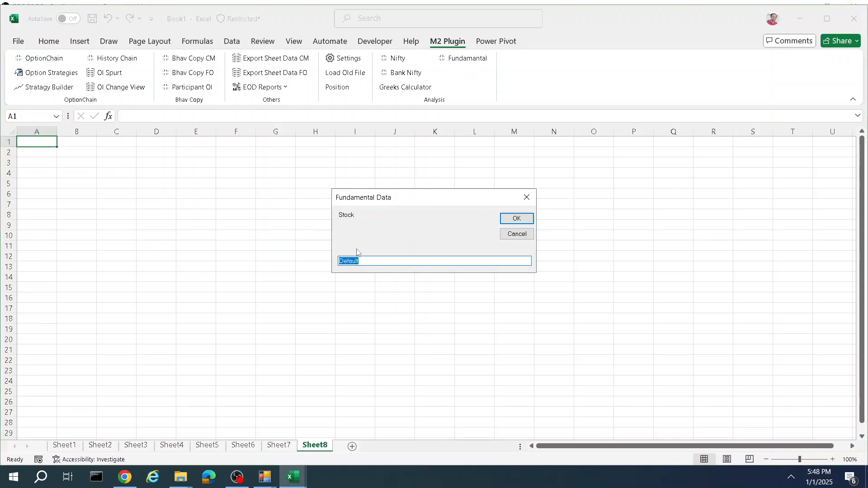
{"action": "type", "text": "TCS"}
{"action": "left_click", "coordinate": [522, 222]}
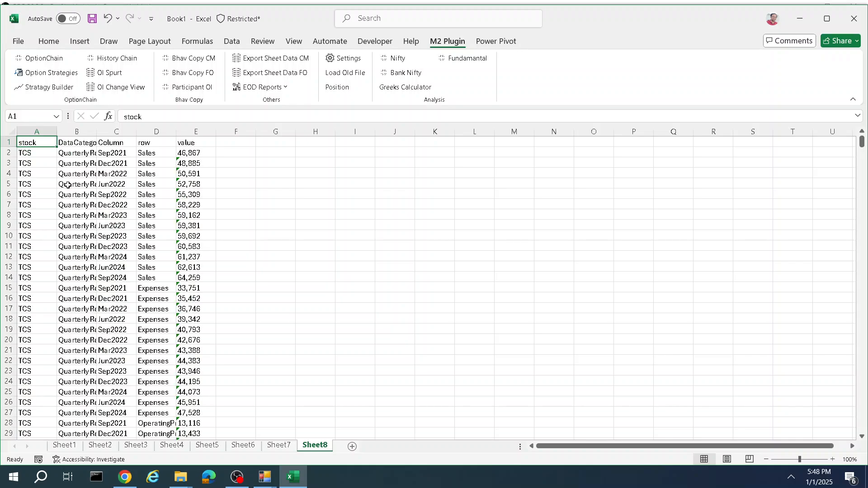
Step: Turn on filters for the header row of the fundamental data
{"action": "left_click_drag", "start_coordinate": [55, 143], "coordinate": [185, 145]}
{"action": "left_click", "coordinate": [48, 42]}
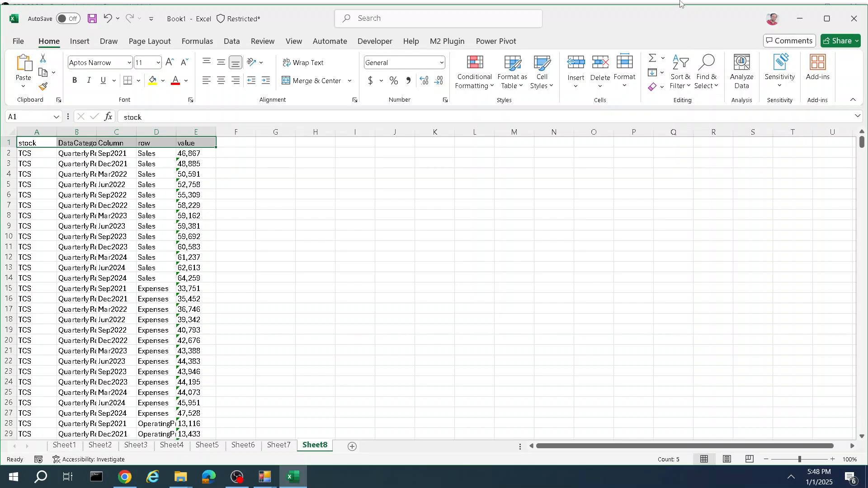
{"action": "left_click", "coordinate": [678, 79]}
{"action": "left_click", "coordinate": [694, 155]}
{"action": "left_click", "coordinate": [355, 205]}
Step: Filter the DataCategory column to show only Profit & Loss
{"action": "left_click", "coordinate": [91, 143]}
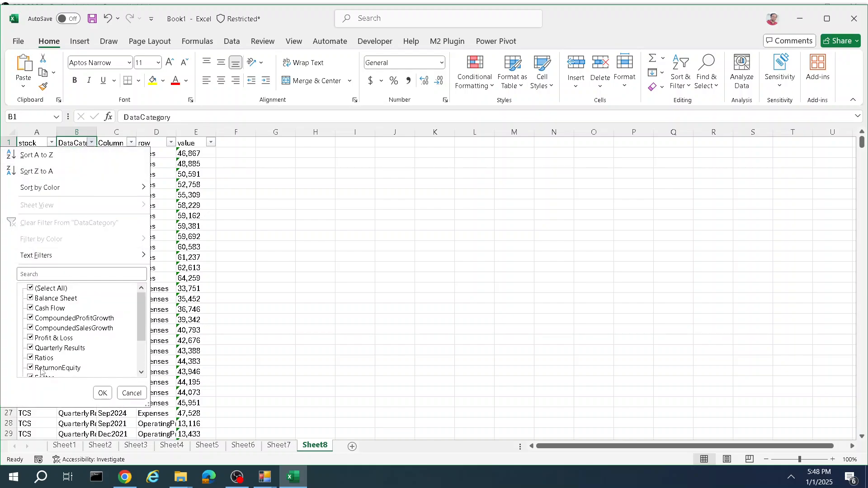
{"action": "scroll", "coordinate": [43, 370], "scroll_direction": "down", "scroll_amount": 2}
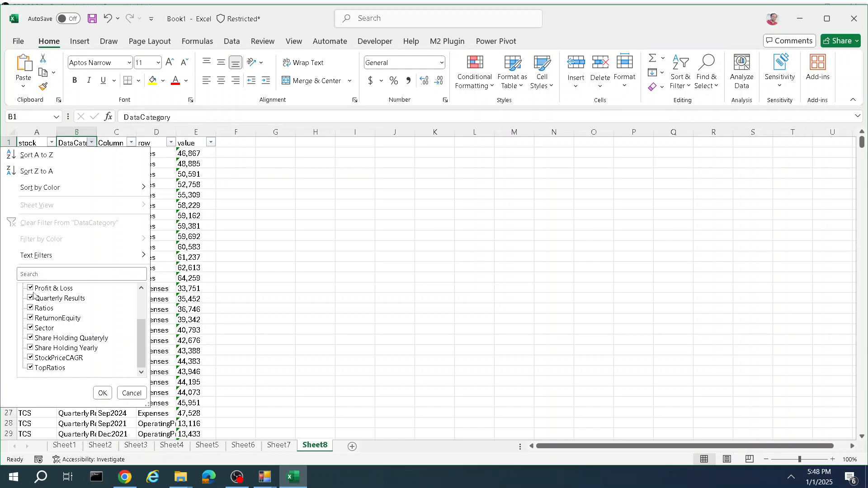
{"action": "scroll", "coordinate": [26, 294], "scroll_direction": "up", "scroll_amount": 3}
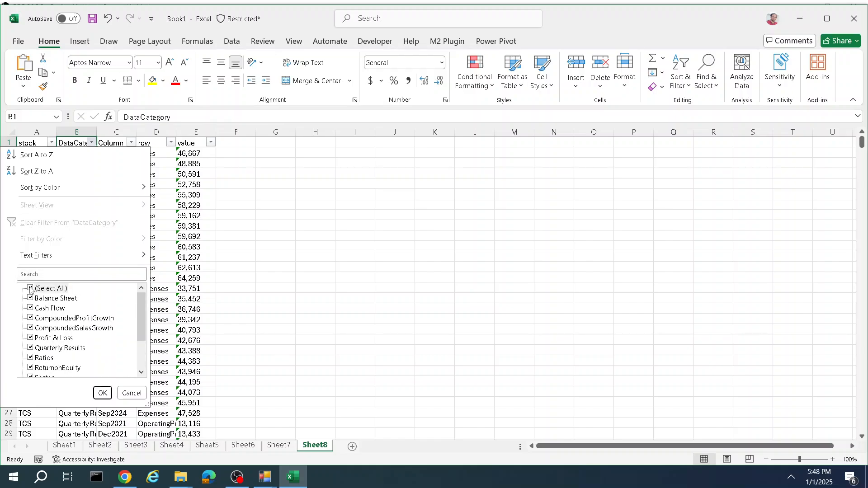
{"action": "left_click", "coordinate": [31, 288]}
{"action": "left_click", "coordinate": [30, 338]}
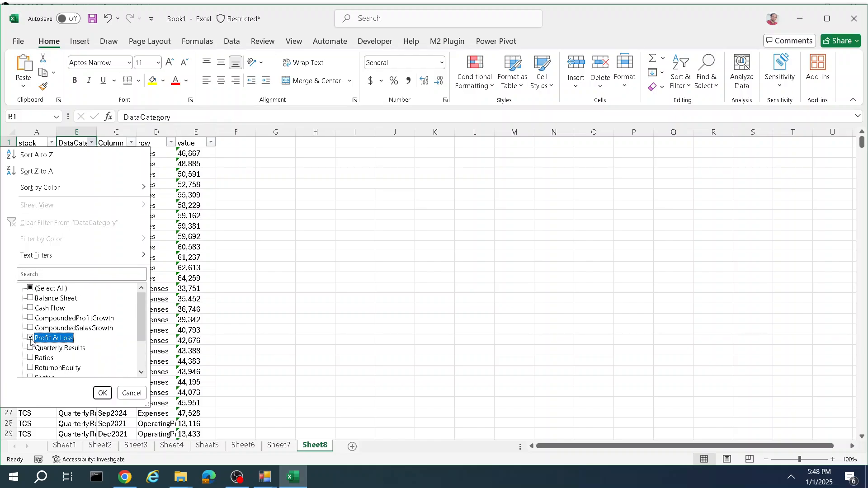
{"action": "left_click", "coordinate": [102, 393]}
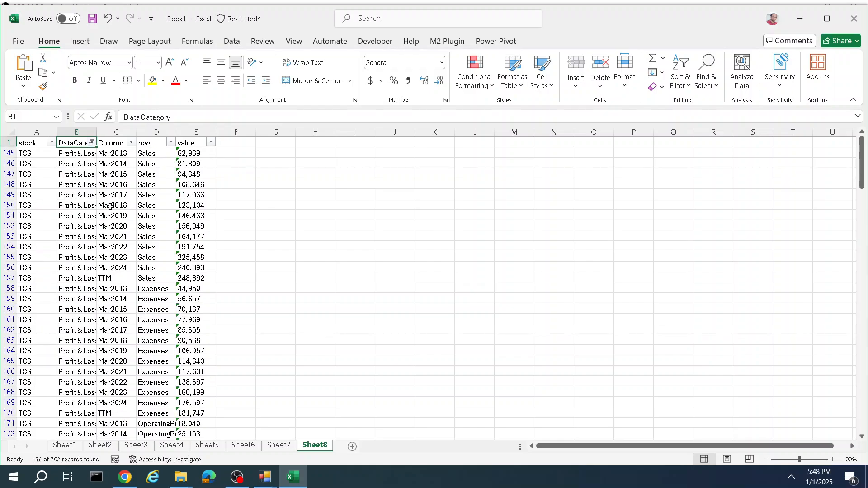
Step: Filter the Column field to show only Mar2024 and TTM
{"action": "left_click", "coordinate": [131, 142]}
{"action": "scroll", "coordinate": [108, 340], "scroll_direction": "down", "scroll_amount": 2}
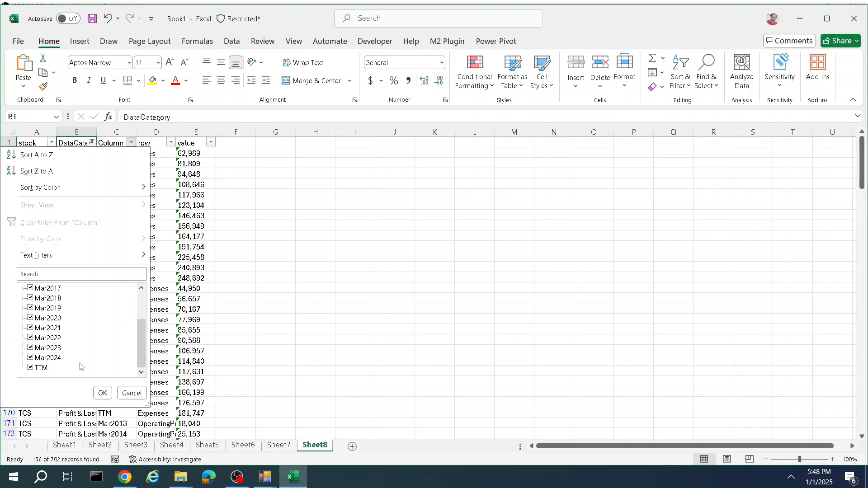
{"action": "left_click", "coordinate": [30, 367]}
{"action": "scroll", "coordinate": [32, 315], "scroll_direction": "up", "scroll_amount": 2}
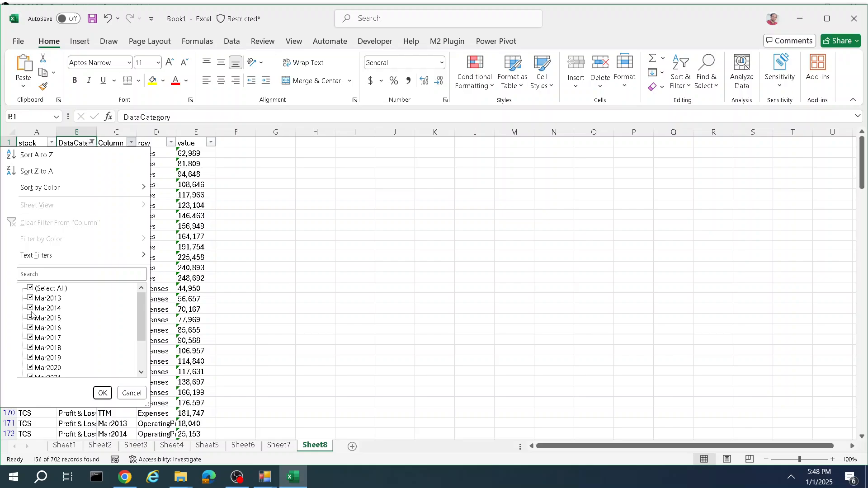
{"action": "left_click", "coordinate": [30, 290]}
{"action": "scroll", "coordinate": [28, 371], "scroll_direction": "down", "scroll_amount": 2}
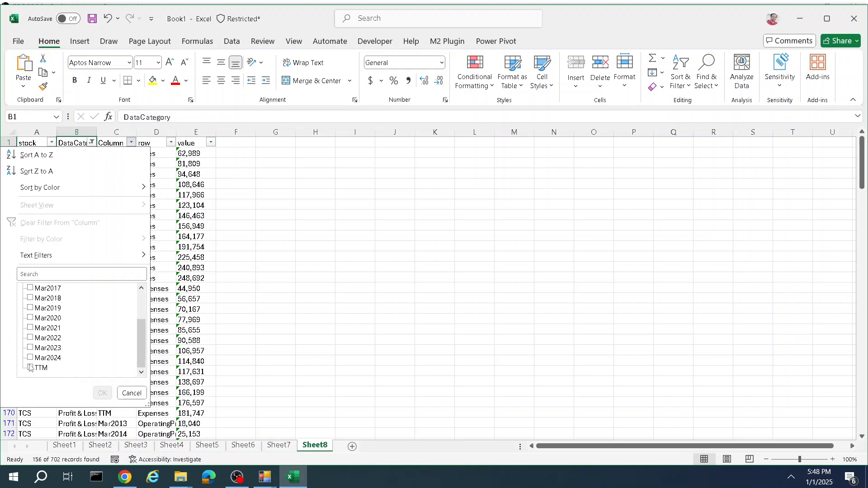
{"action": "left_click", "coordinate": [30, 368]}
{"action": "left_click", "coordinate": [30, 357]}
{"action": "left_click", "coordinate": [100, 393]}
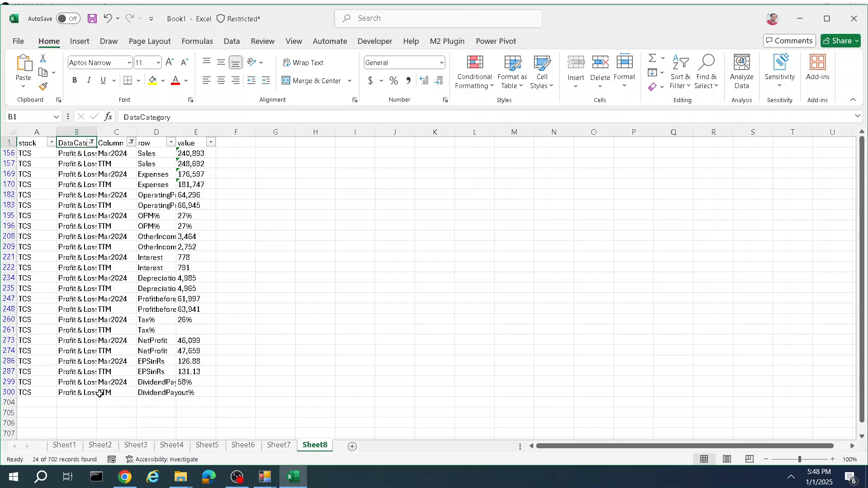
Step: Widen the Column and row columns and highlight the Sales values for Mar2024 and TTM
{"action": "left_click_drag", "start_coordinate": [136, 132], "coordinate": [302, 132]}
{"action": "left_click", "coordinate": [235, 154]}
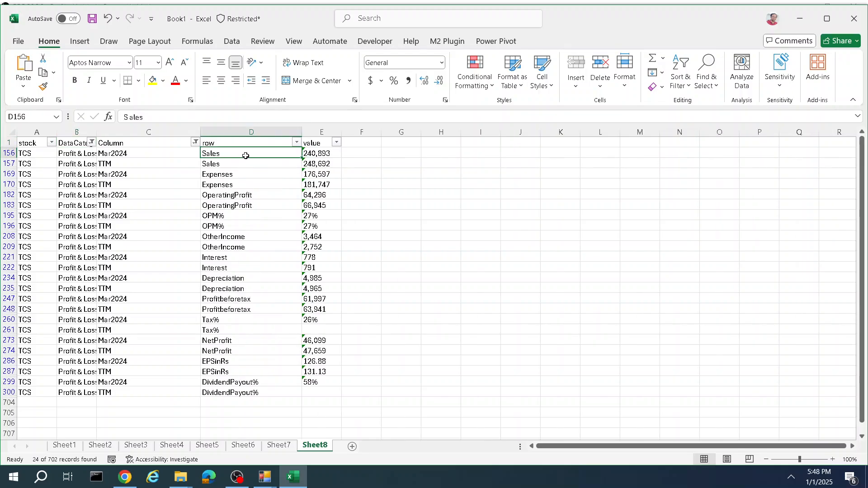
{"action": "left_click_drag", "start_coordinate": [245, 155], "coordinate": [334, 160]}
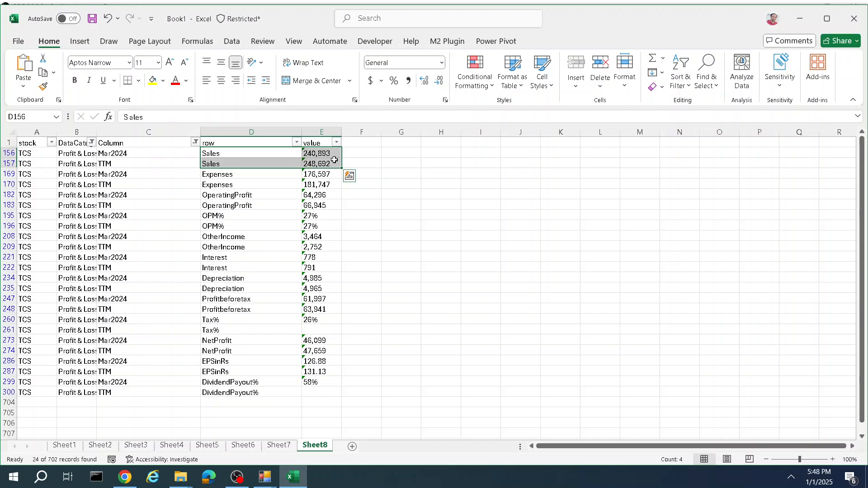
Step: Highlight the Expenses, Tax%, NetProfit and DividendPayout% rows of the Profit & Loss data for review
{"action": "left_click_drag", "start_coordinate": [264, 174], "coordinate": [332, 185]}
{"action": "left_click", "coordinate": [225, 320]}
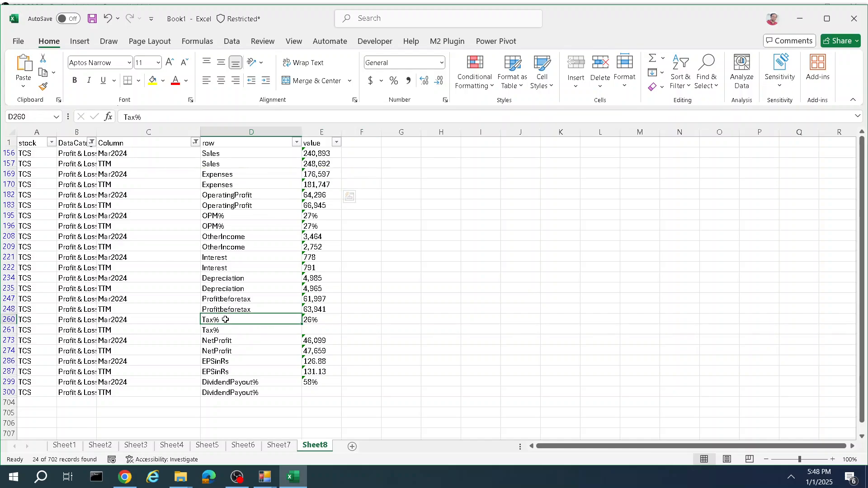
{"action": "left_click", "coordinate": [231, 330]}
{"action": "left_click_drag", "start_coordinate": [180, 330], "coordinate": [329, 332]}
{"action": "left_click_drag", "start_coordinate": [243, 341], "coordinate": [326, 350]}
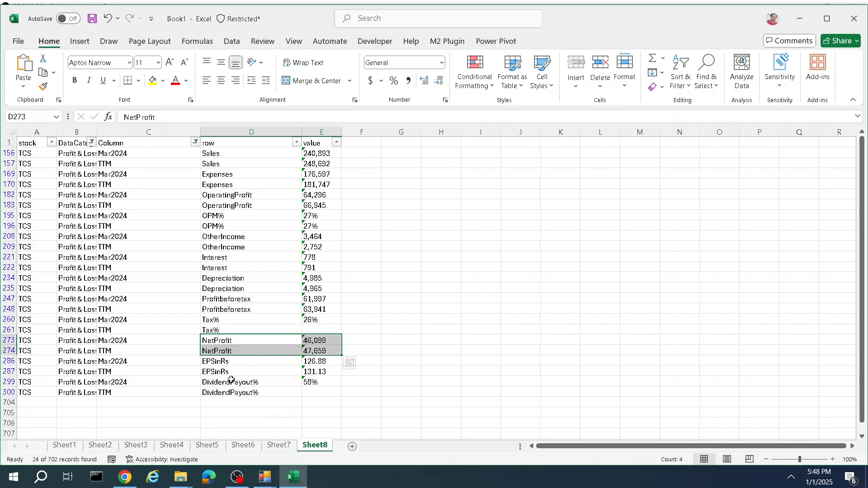
{"action": "left_click_drag", "start_coordinate": [232, 382], "coordinate": [315, 395]}
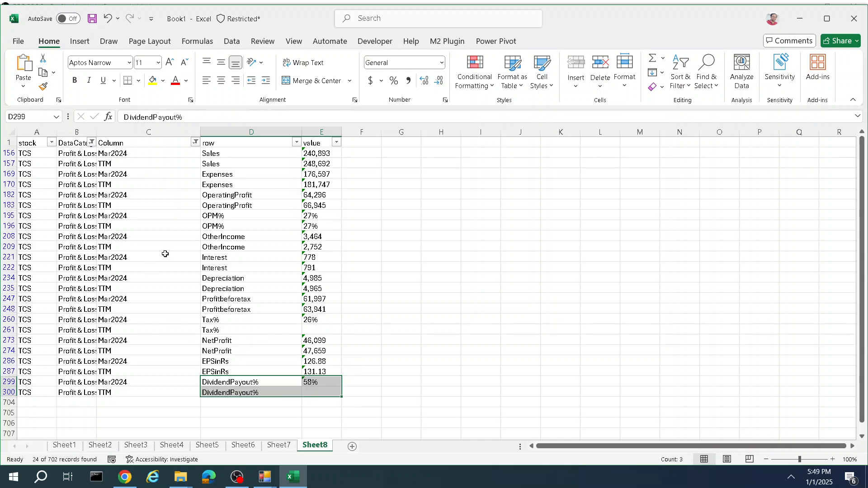
Step: Change the DataCategory filter to show only Ratios instead of Profit & Loss
{"action": "left_click", "coordinate": [92, 143]}
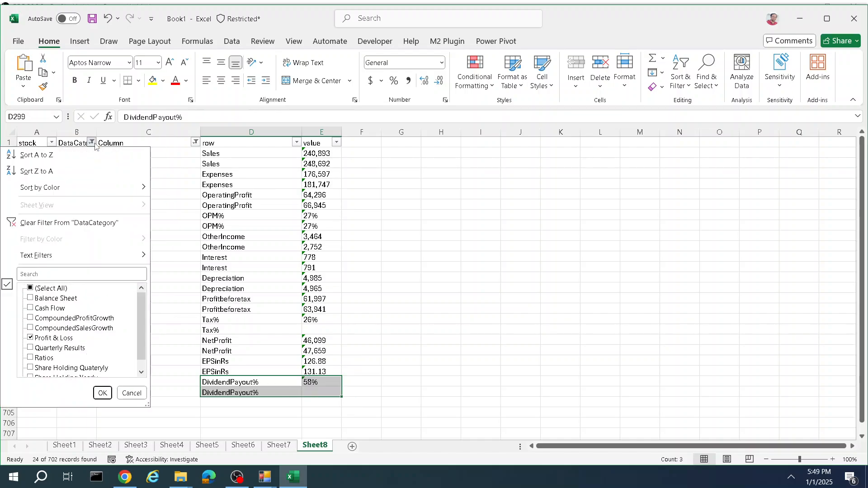
{"action": "left_click", "coordinate": [30, 338]}
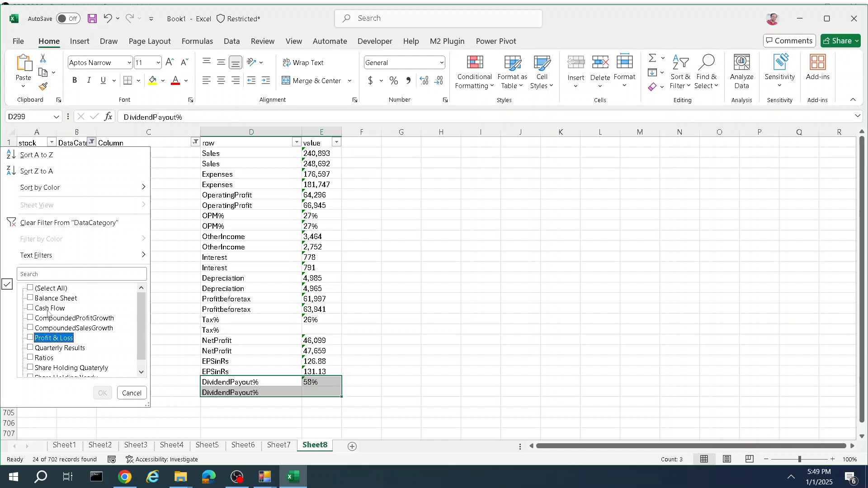
{"action": "scroll", "coordinate": [47, 311], "scroll_direction": "down", "scroll_amount": 1}
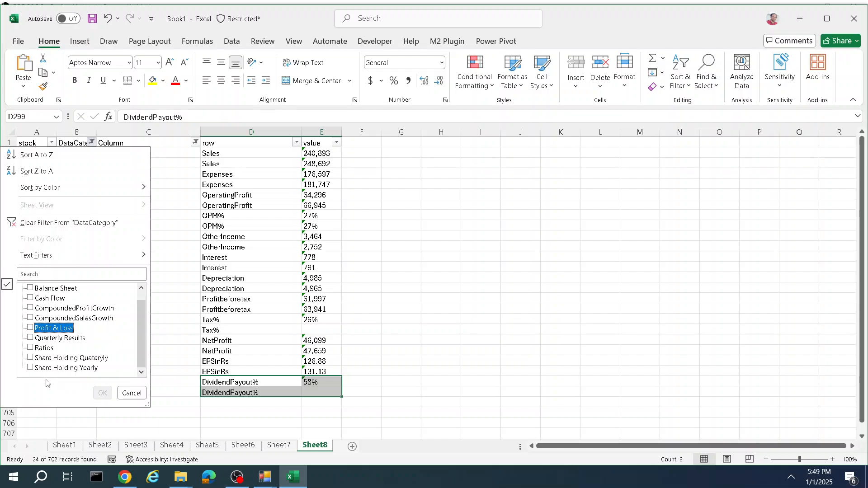
{"action": "left_click", "coordinate": [36, 349]}
{"action": "left_click", "coordinate": [102, 393]}
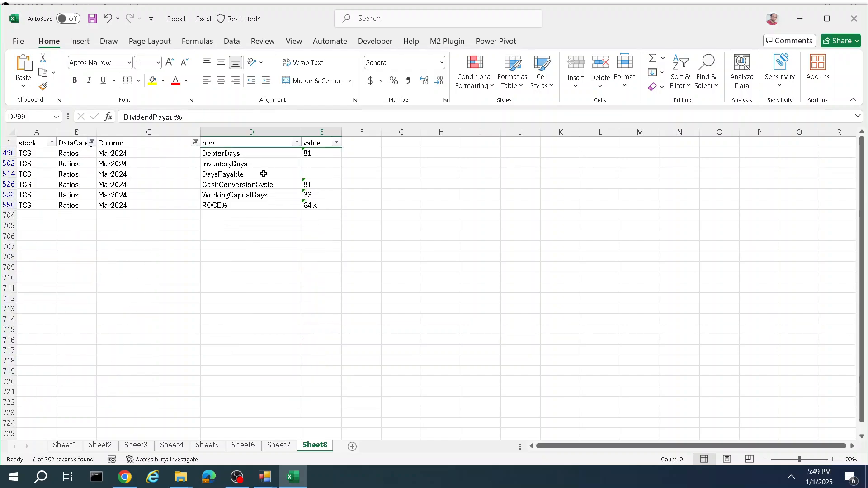
Step: Filter the Column field to show only Mar2024
{"action": "left_click", "coordinate": [195, 142]}
{"action": "left_click", "coordinate": [81, 288]}
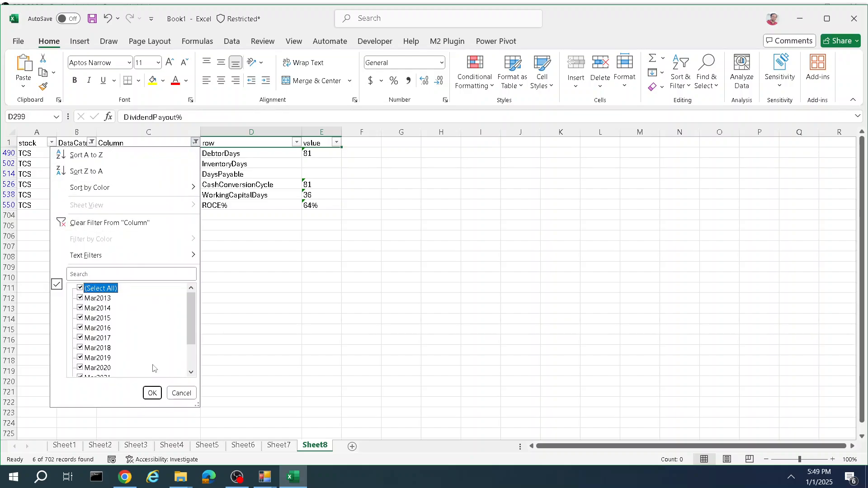
{"action": "left_click", "coordinate": [80, 289]}
{"action": "scroll", "coordinate": [114, 364], "scroll_direction": "down", "scroll_amount": 2}
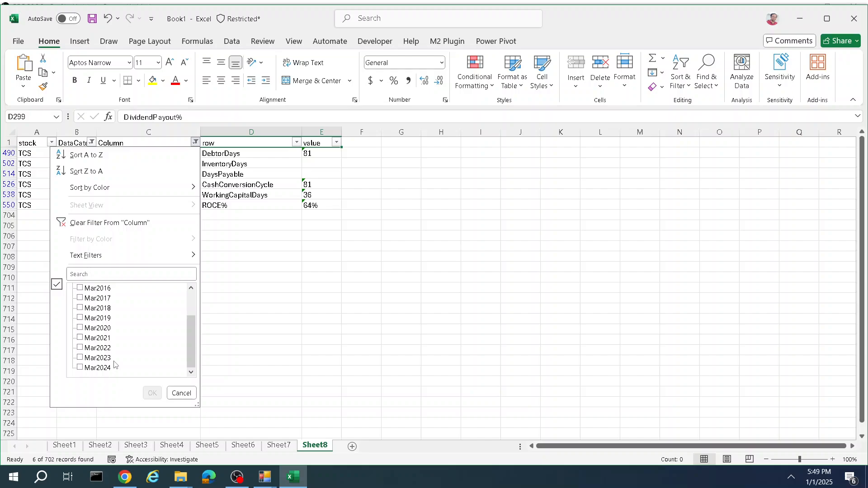
{"action": "left_click", "coordinate": [81, 367]}
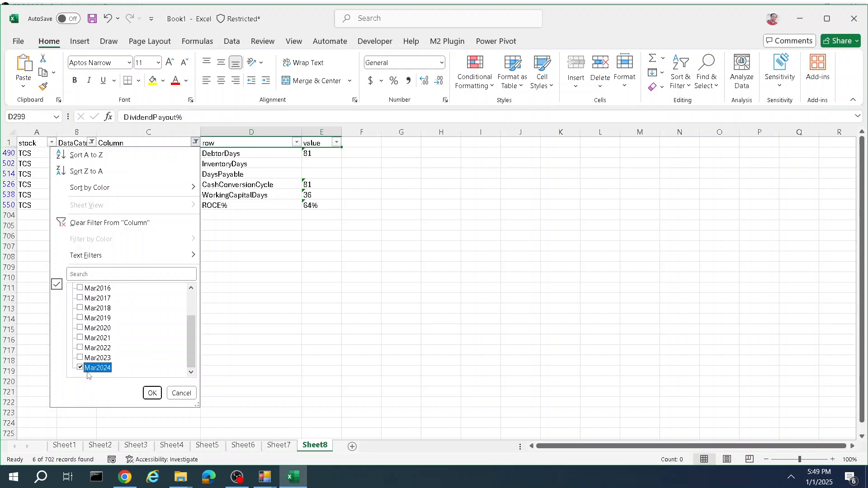
{"action": "left_click", "coordinate": [151, 393]}
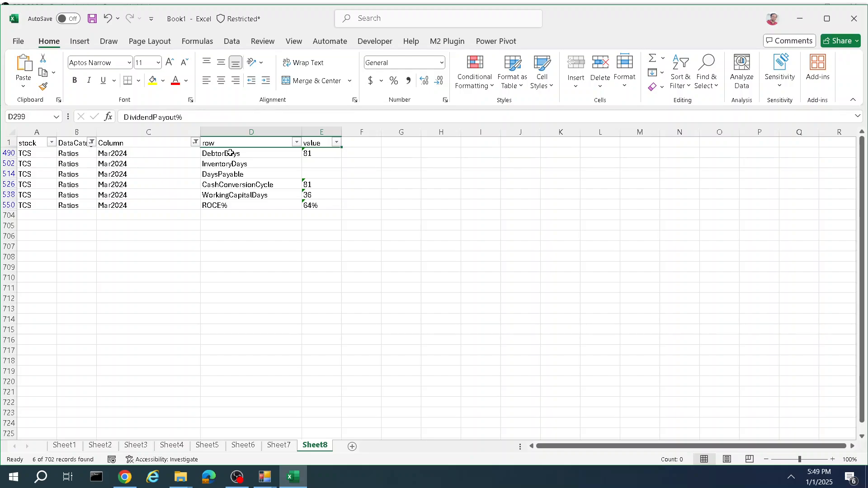
Step: Highlight the DebtorDays row and the CashConversionCycle through ROCE% ratio rows
{"action": "left_click_drag", "start_coordinate": [229, 153], "coordinate": [324, 161]}
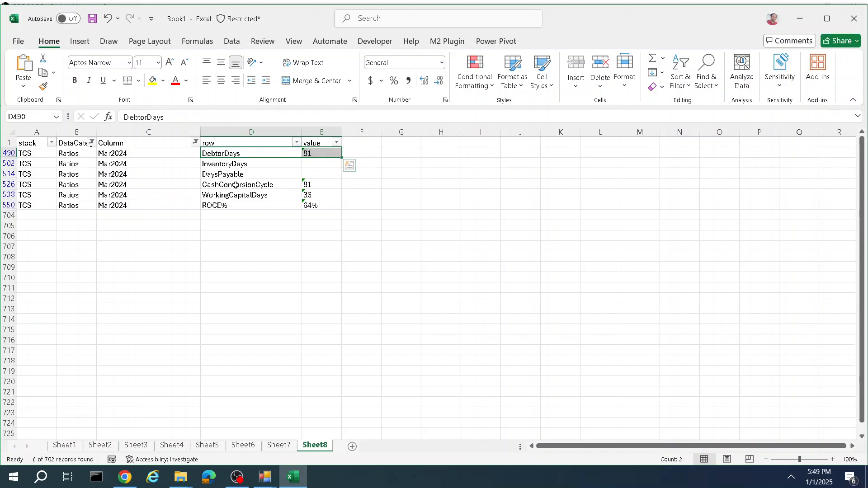
{"action": "left_click_drag", "start_coordinate": [236, 185], "coordinate": [289, 207]}
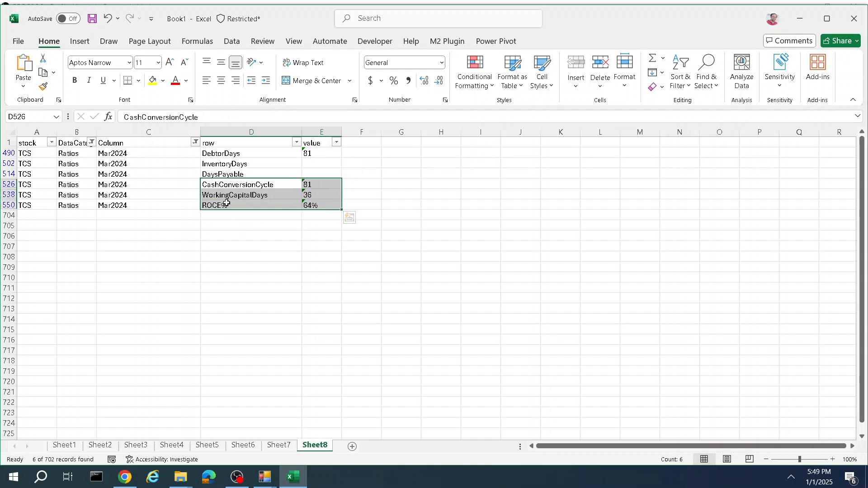
{"action": "left_click", "coordinate": [250, 207]}
Step: Change the DataCategory filter to show only Share Holding Quaterly instead of Ratios
{"action": "left_click", "coordinate": [92, 142]}
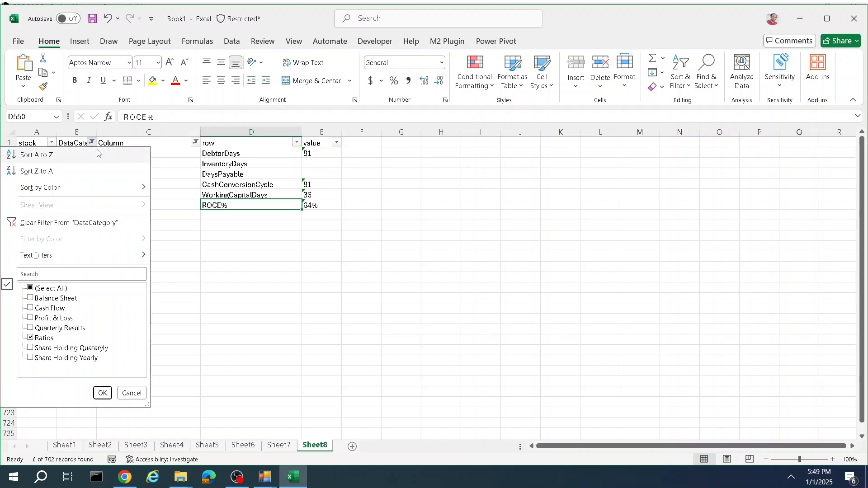
{"action": "left_click", "coordinate": [30, 338]}
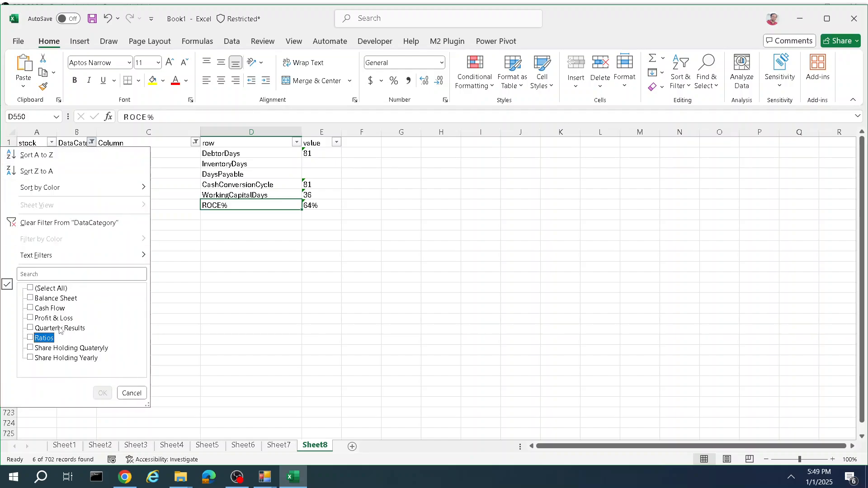
{"action": "left_click", "coordinate": [30, 348]}
{"action": "left_click", "coordinate": [104, 392]}
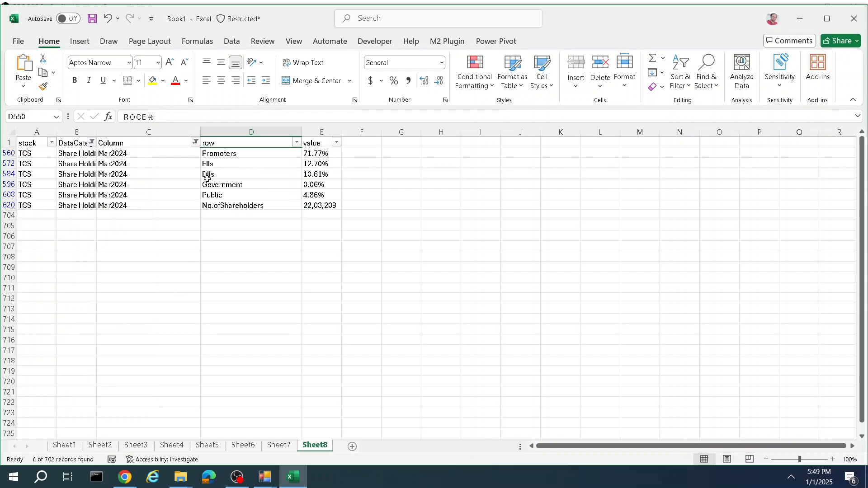
Step: Filter the Column field to show Mar2024 and Sep2024
{"action": "left_click", "coordinate": [195, 144]}
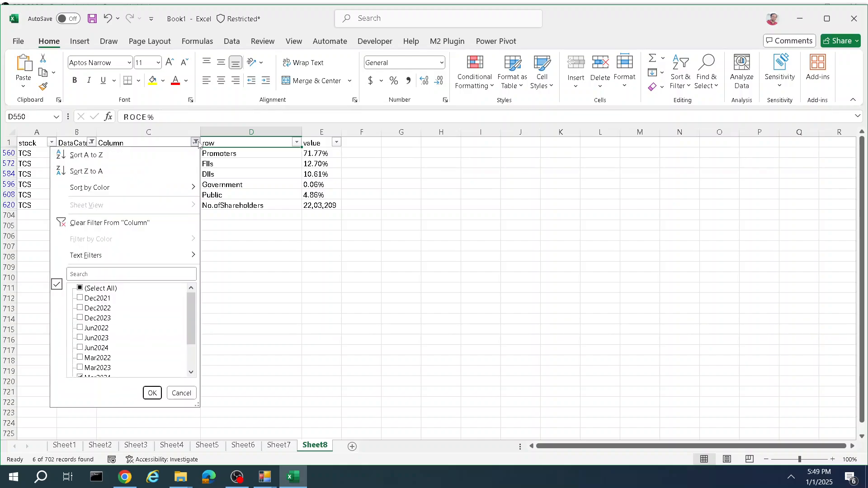
{"action": "scroll", "coordinate": [125, 372], "scroll_direction": "down", "scroll_amount": 3}
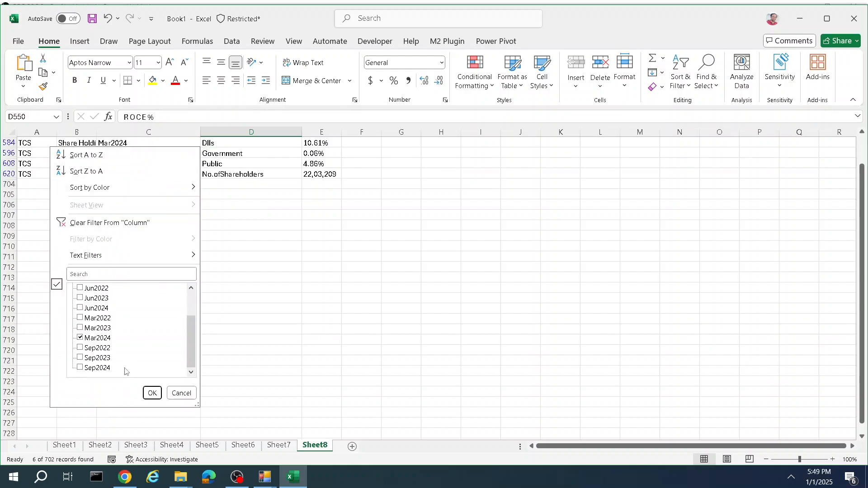
{"action": "left_click", "coordinate": [80, 339]}
{"action": "left_click", "coordinate": [78, 369]}
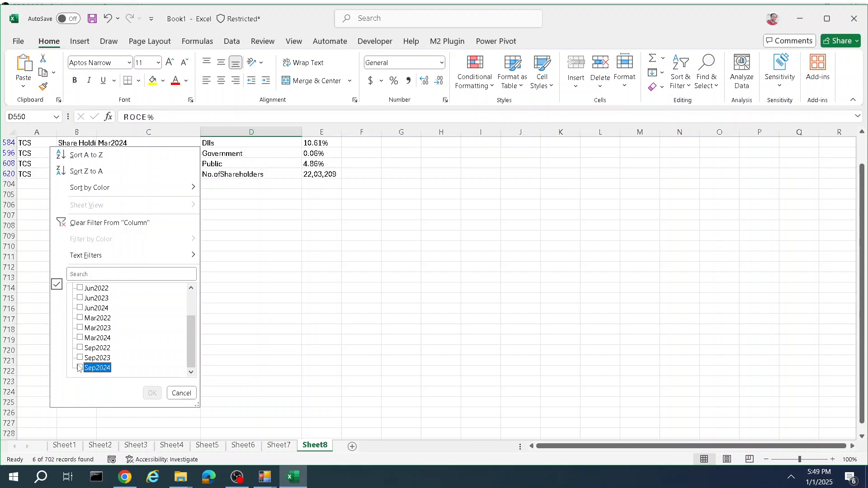
{"action": "left_click", "coordinate": [80, 339]}
{"action": "left_click", "coordinate": [152, 393]}
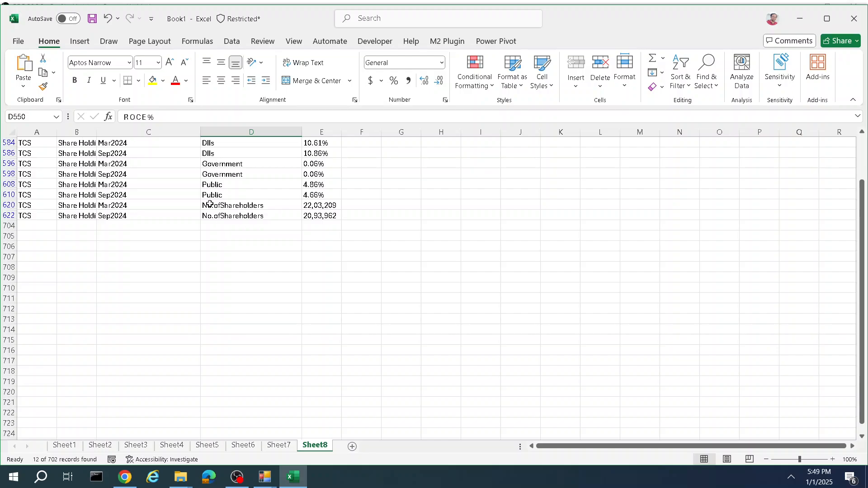
Step: Highlight the shareholding rows for DIIs, Promoters, FIIs, Public, No.ofShareholders and Government to compare them
{"action": "left_click_drag", "start_coordinate": [254, 143], "coordinate": [332, 153]}
{"action": "scroll", "coordinate": [336, 157], "scroll_direction": "up", "scroll_amount": 1}
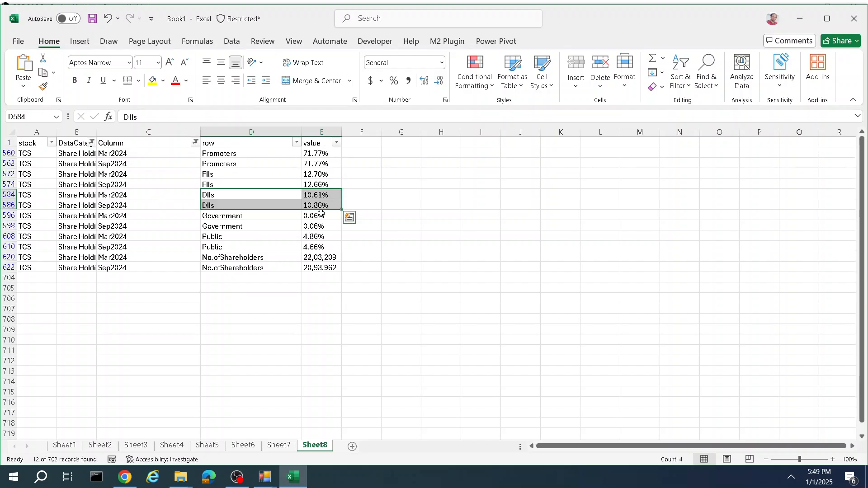
{"action": "left_click_drag", "start_coordinate": [248, 172], "coordinate": [324, 179]}
{"action": "left_click_drag", "start_coordinate": [252, 153], "coordinate": [319, 164]}
{"action": "left_click_drag", "start_coordinate": [251, 236], "coordinate": [300, 247]}
{"action": "left_click", "coordinate": [266, 258]}
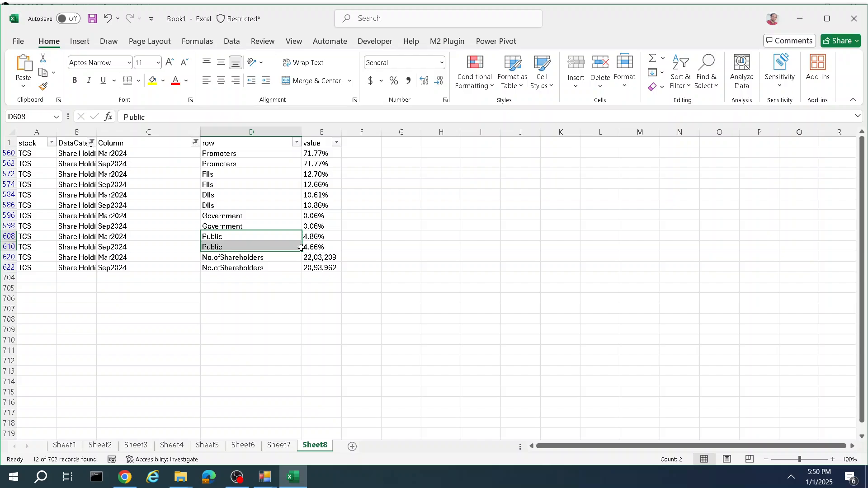
{"action": "left_click", "coordinate": [276, 258]}
{"action": "left_click", "coordinate": [338, 268], "text": "shift"}
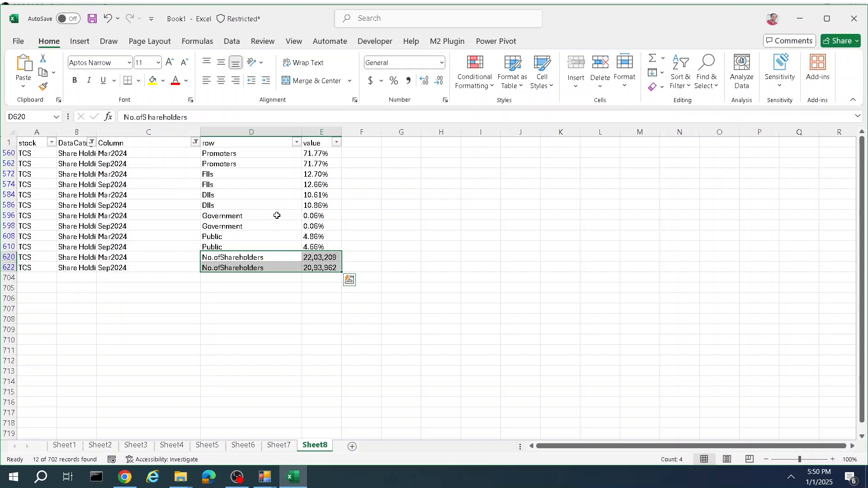
{"action": "left_click_drag", "start_coordinate": [277, 215], "coordinate": [330, 226]}
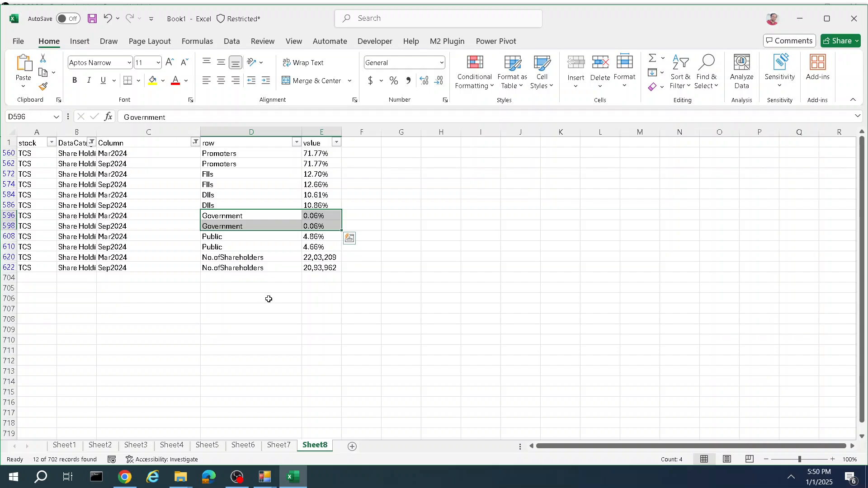
Step: Browse the M2 Plugin's EOD Reports menu and switch to another application from the taskbar
{"action": "left_click", "coordinate": [452, 39]}
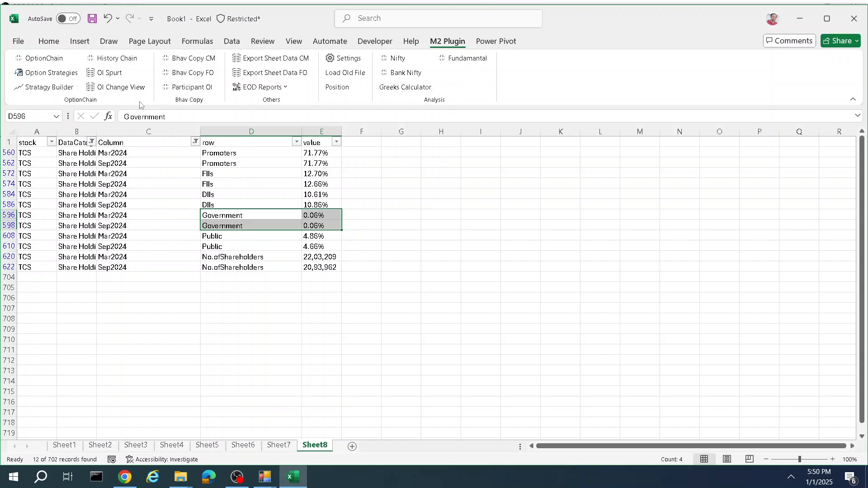
{"action": "left_click", "coordinate": [282, 90]}
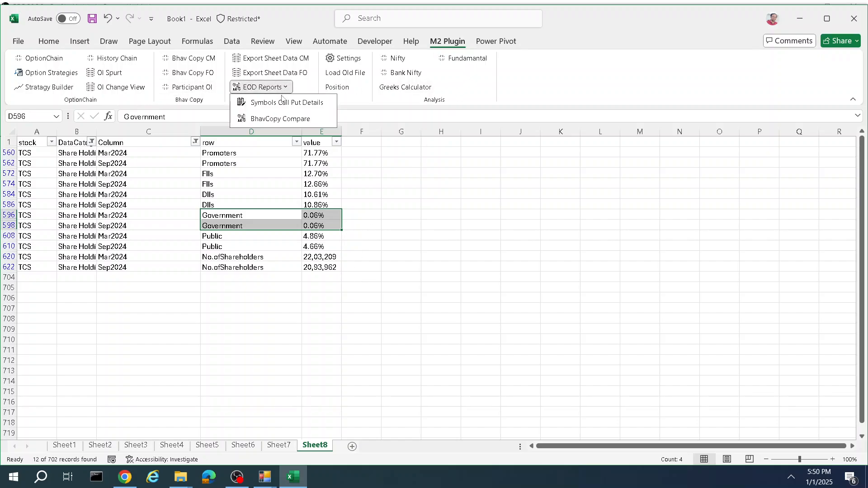
{"action": "left_click", "coordinate": [428, 279]}
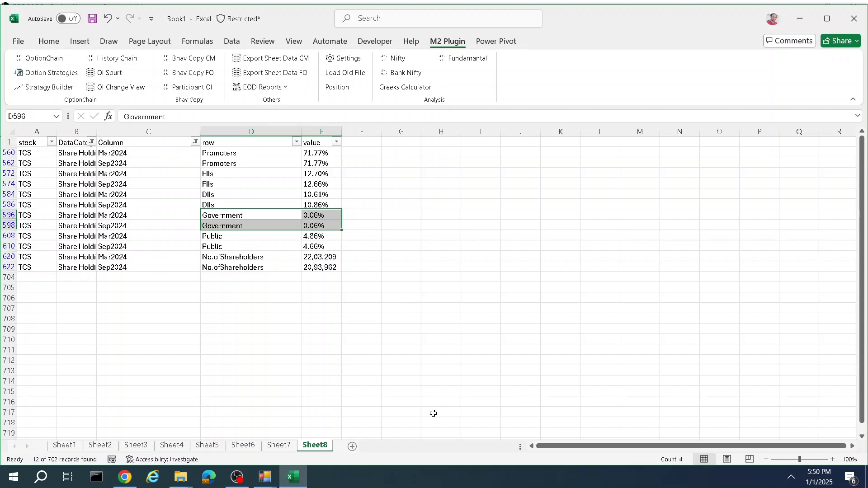
{"action": "left_click", "coordinate": [299, 481]}
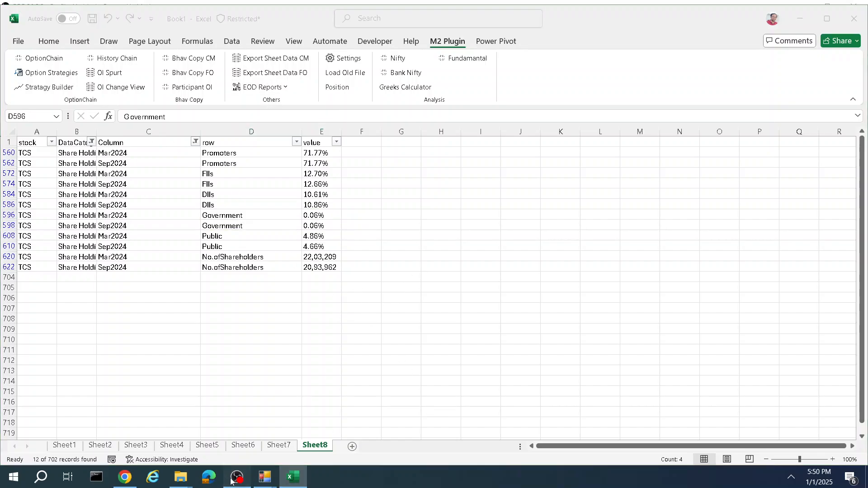